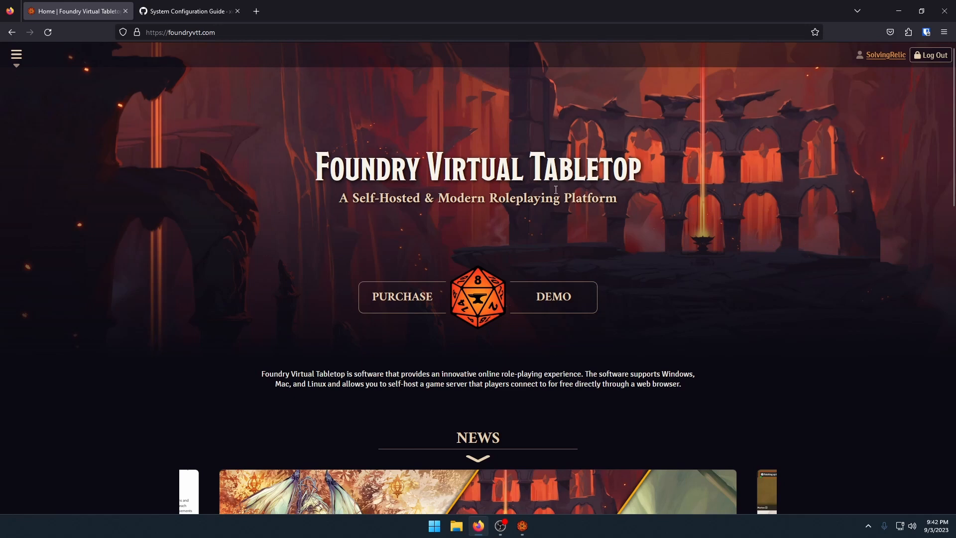
Open the Purchase page on the Foundry VTT website and review the software license price and checkout terms
left_click(15, 56)
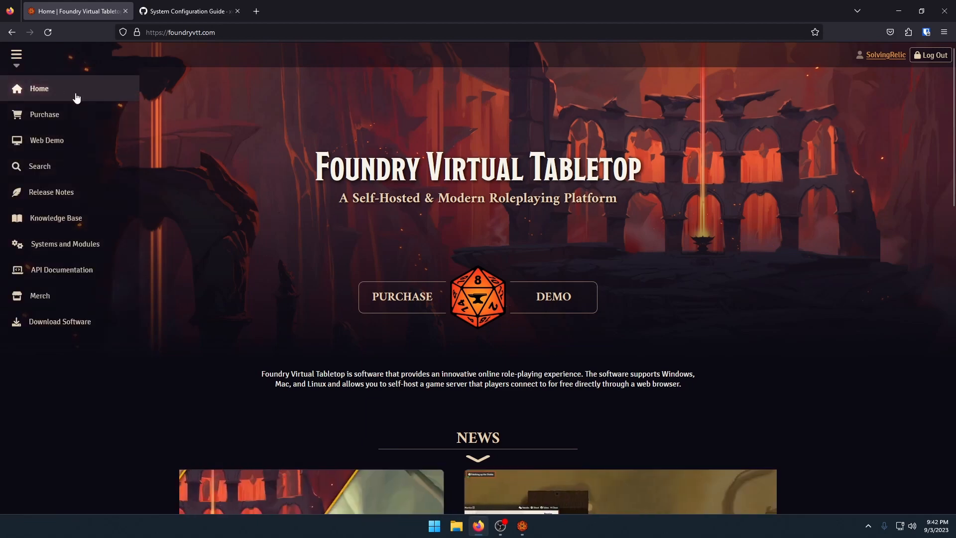
left_click(106, 125)
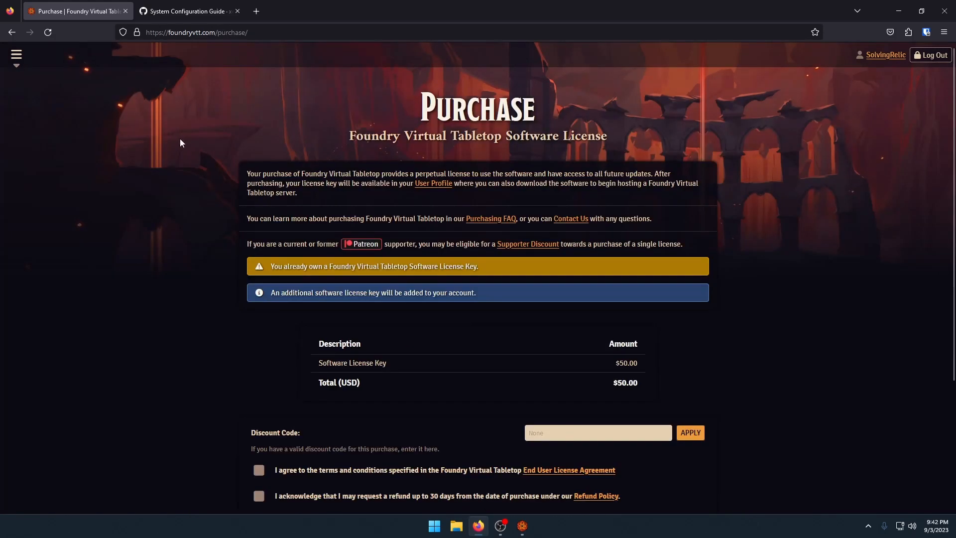
scroll(179, 144, "down", 2)
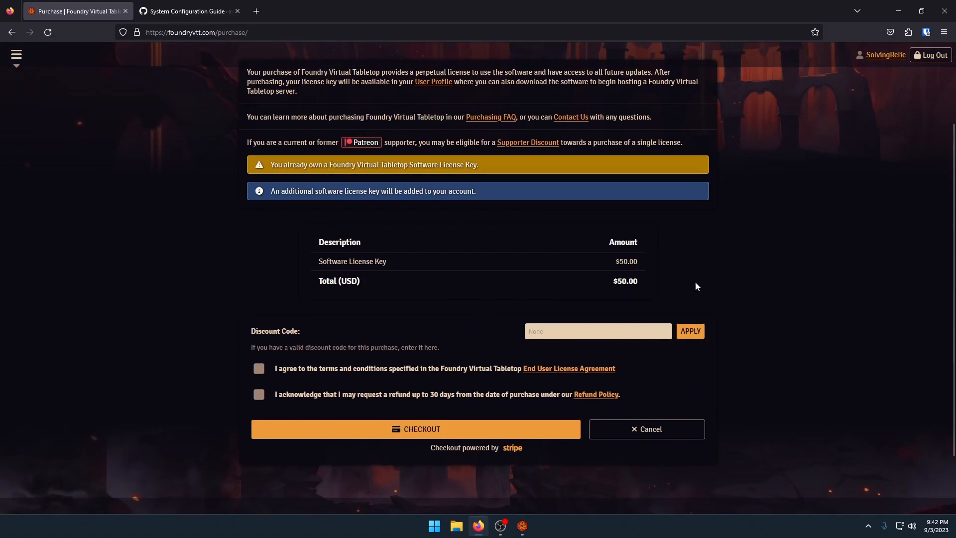
scroll(695, 284, "up", 2)
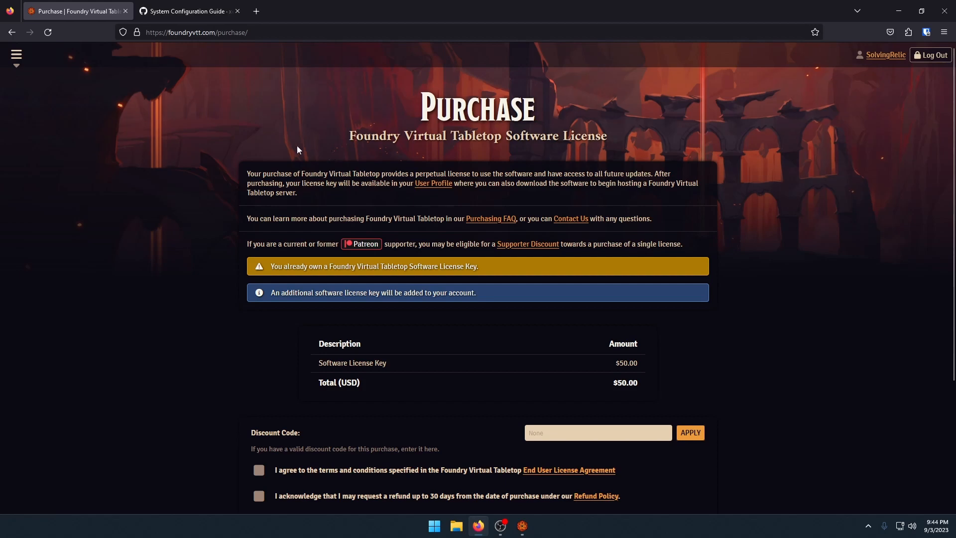
Minimize the browser and switch to the running Foundry Virtual Tabletop application
left_click(899, 11)
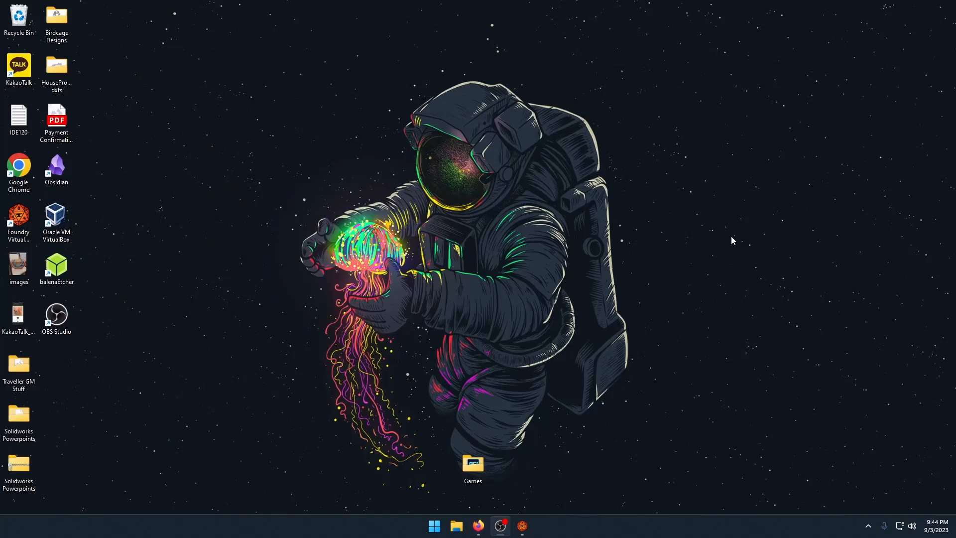
right_click(24, 233)
left_click(197, 280)
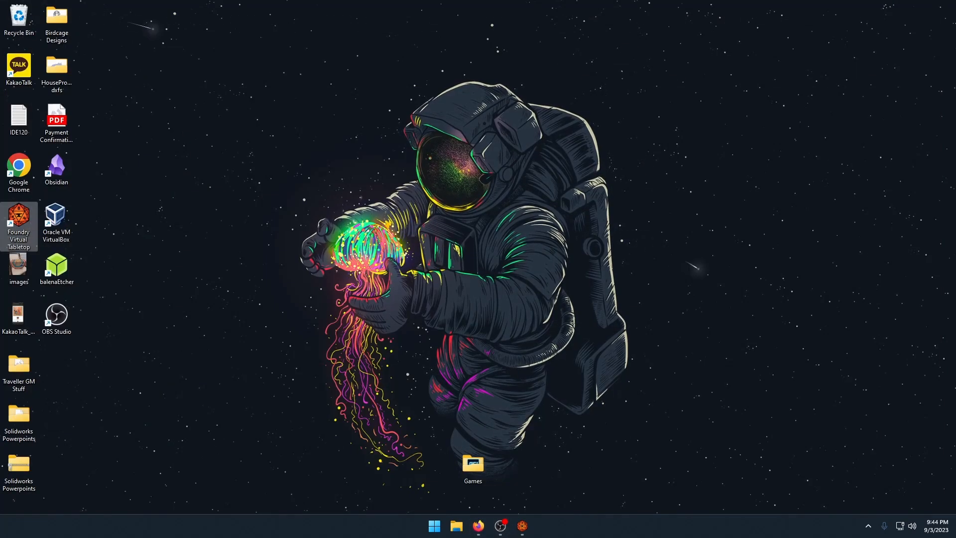
right_click(18, 221)
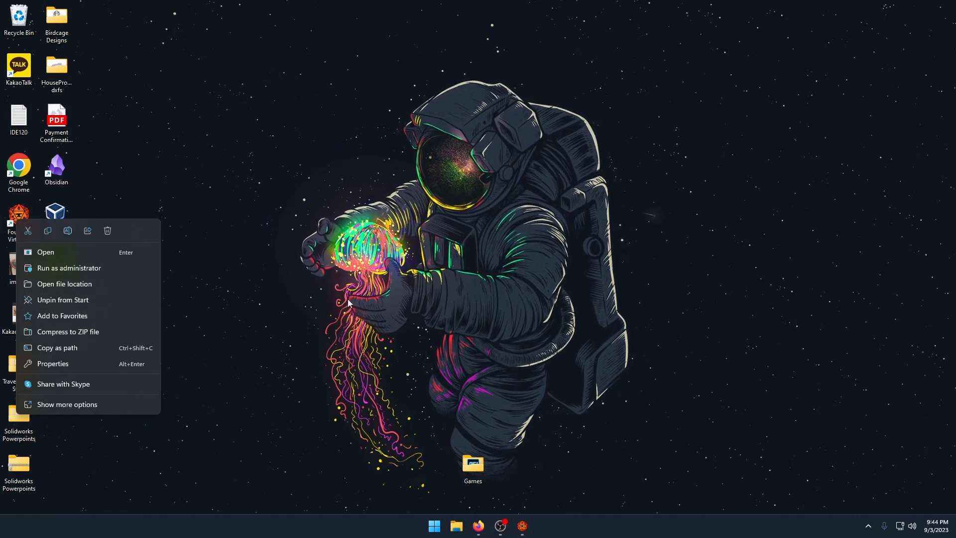
left_click(593, 406)
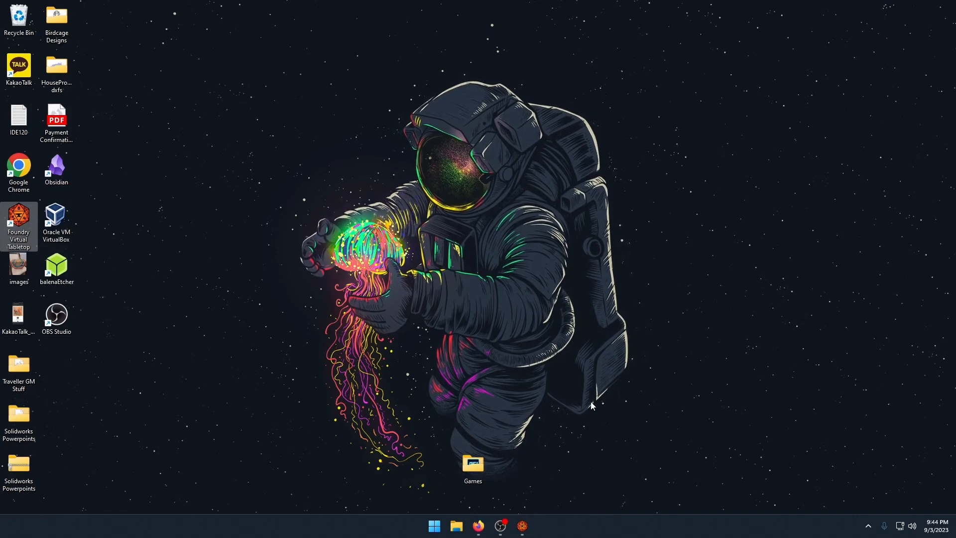
left_click(522, 526)
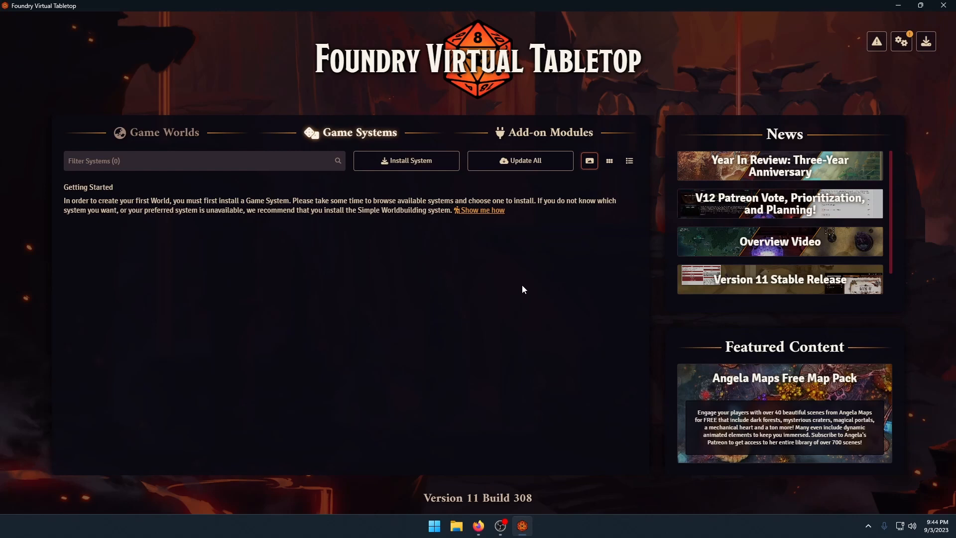
Compare the Game Systems and Add-on Modules sections of the setup screen, ending on Game Systems
left_click(551, 132)
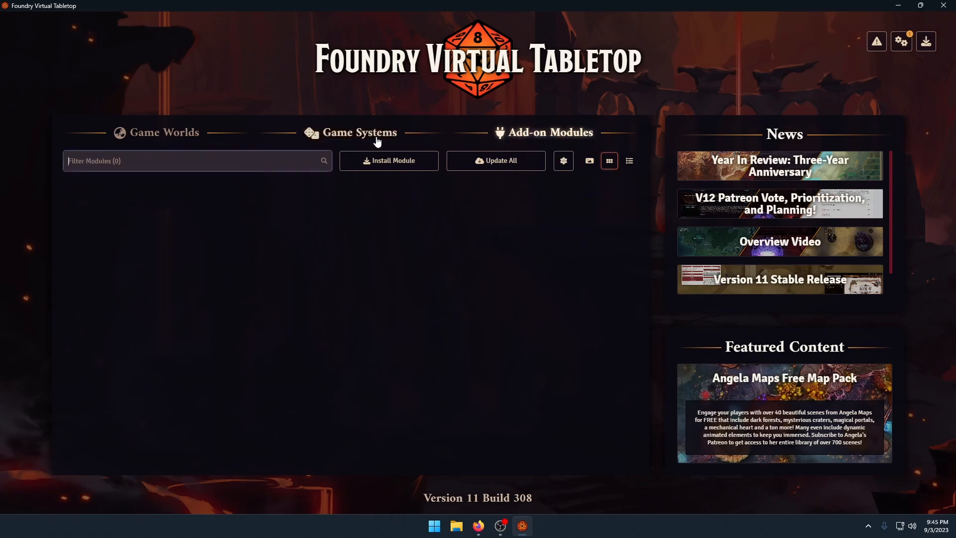
left_click(358, 132)
left_click(530, 135)
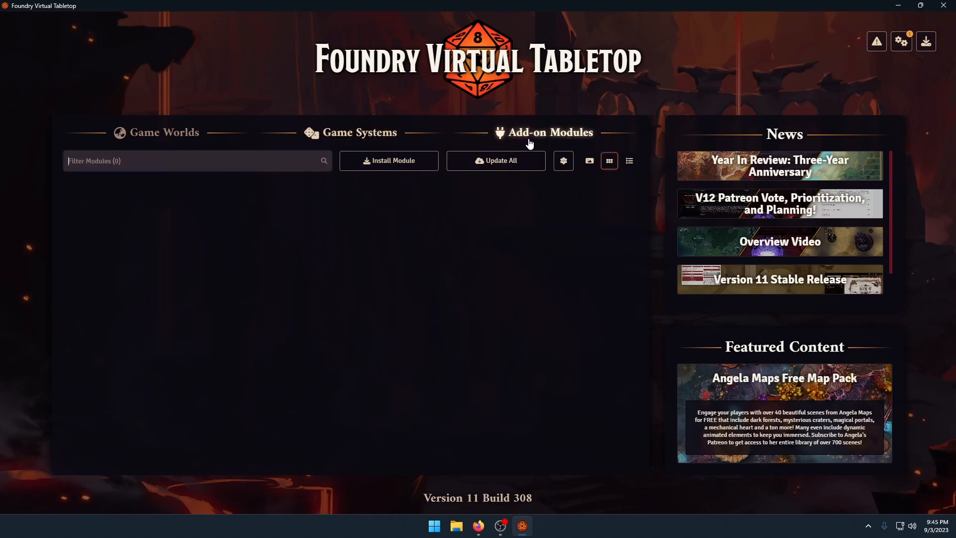
left_click(354, 135)
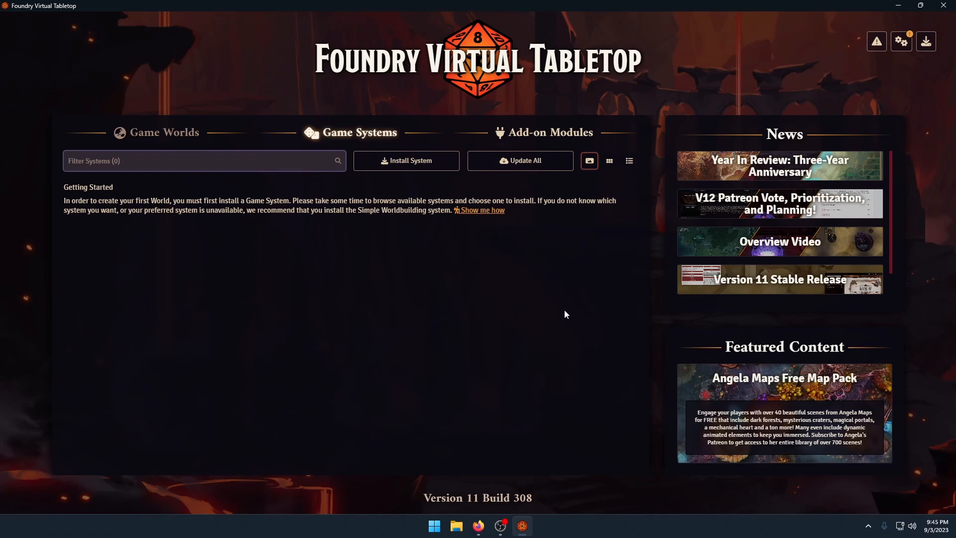
left_click(548, 132)
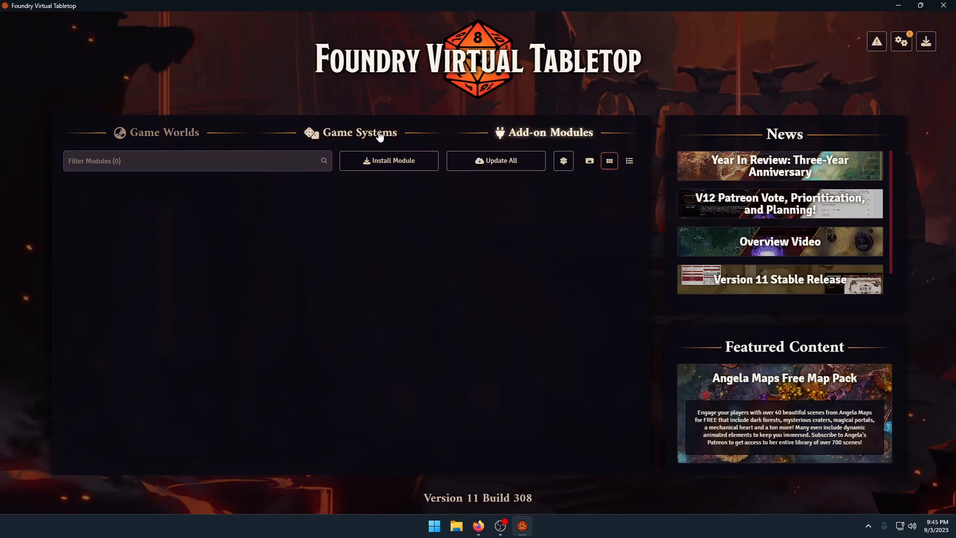
left_click(379, 135)
left_click(538, 134)
left_click(384, 133)
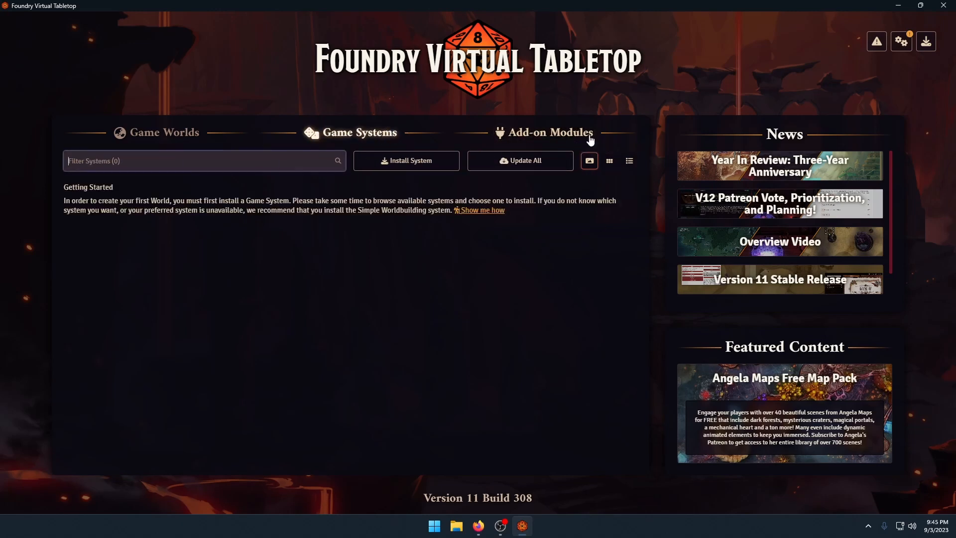
left_click(590, 137)
left_click(388, 134)
left_click(541, 136)
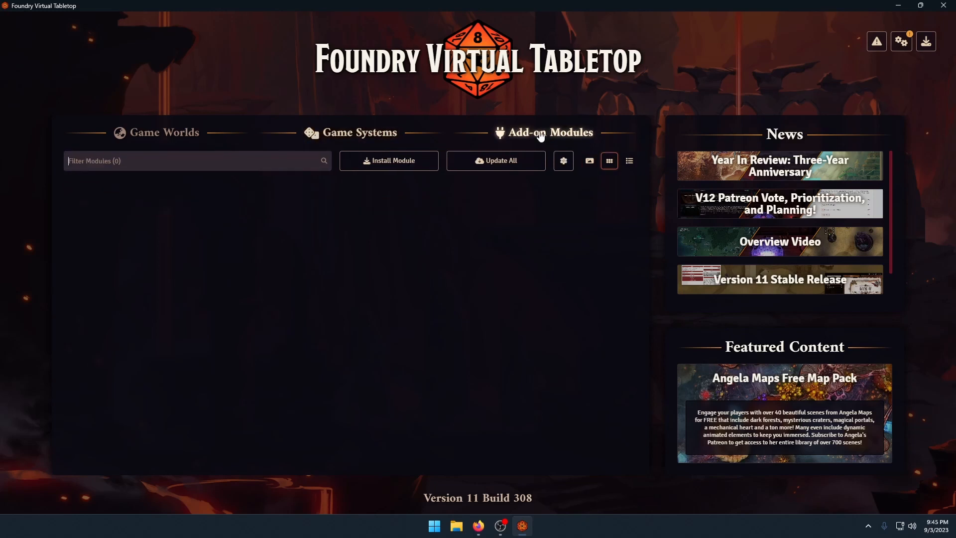
left_click(379, 134)
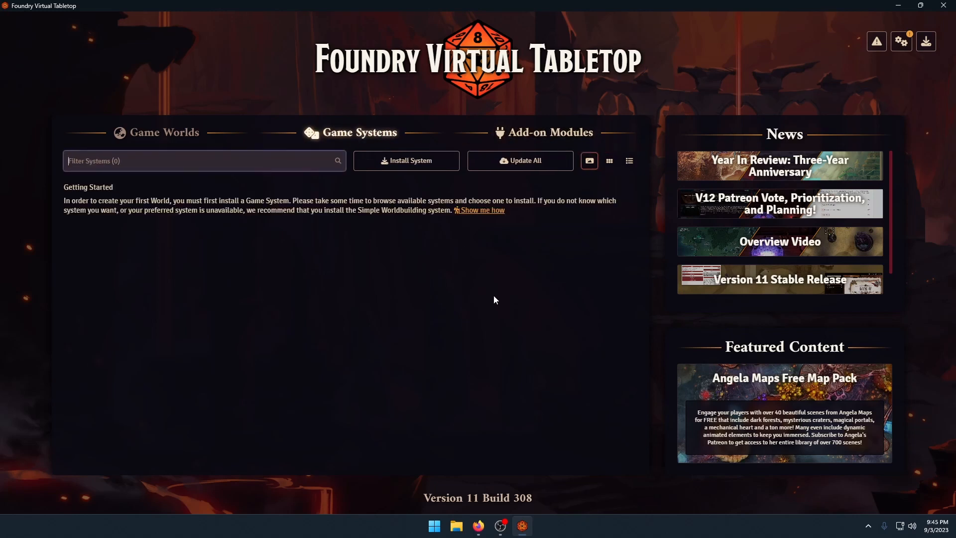
Install the game system "Twodsix - Cepheus & Traveller (Unofficial)" from the list of available system packages
left_click(347, 133)
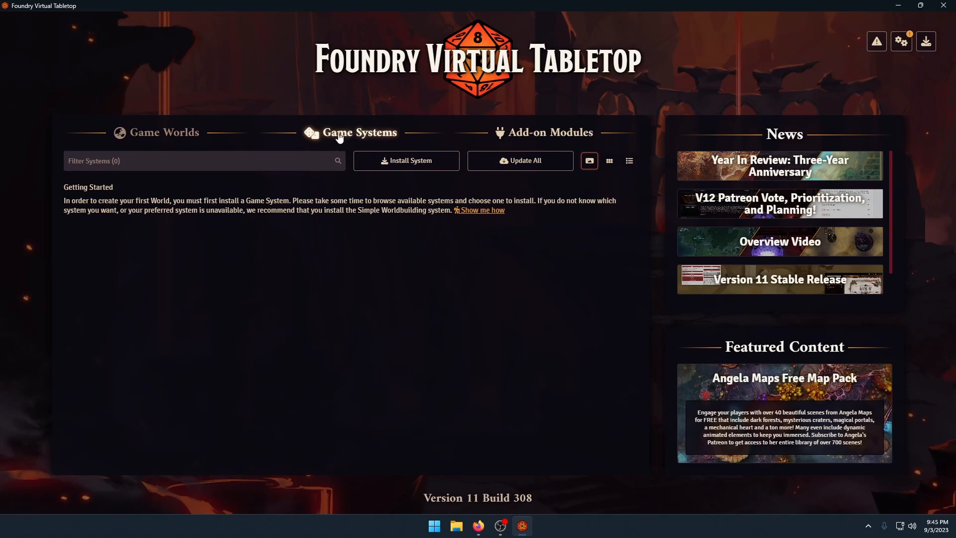
left_click(411, 164)
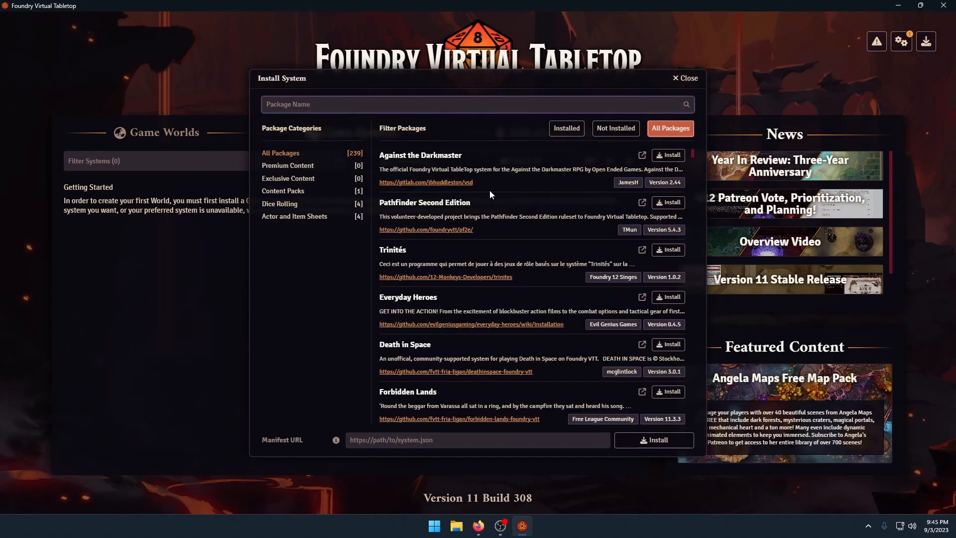
scroll(490, 191, "down", 4)
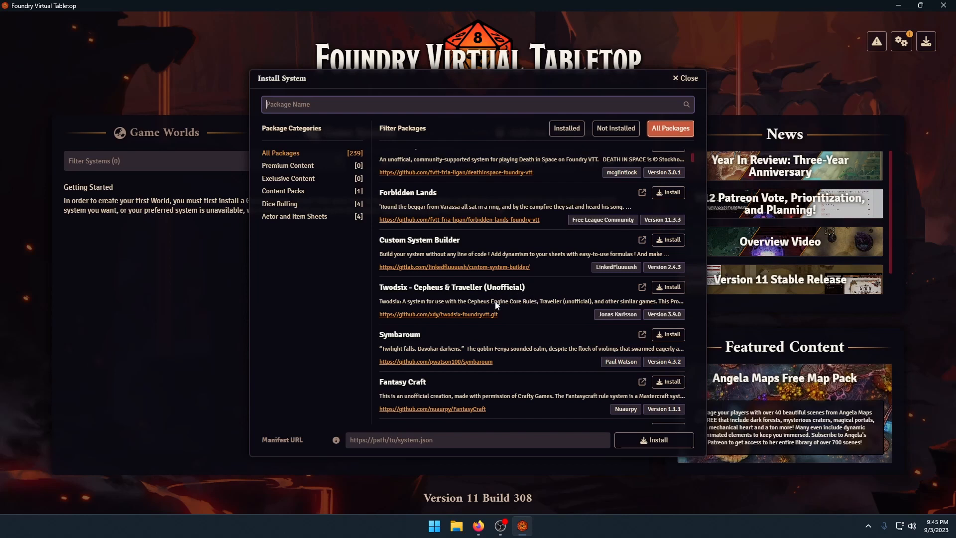
left_click(669, 288)
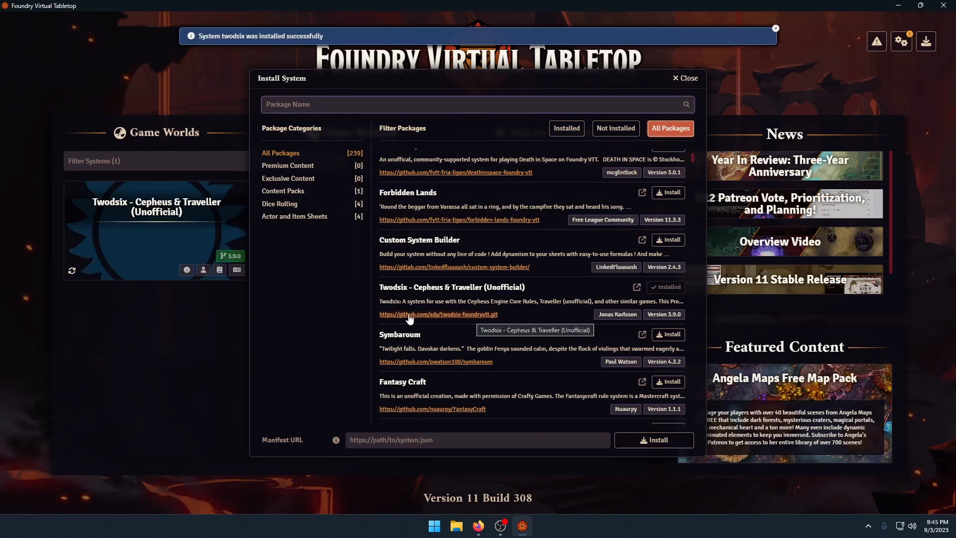
Open the Twodsix system's GitHub page and read its README through to the documentation and wiki references
left_click(451, 315)
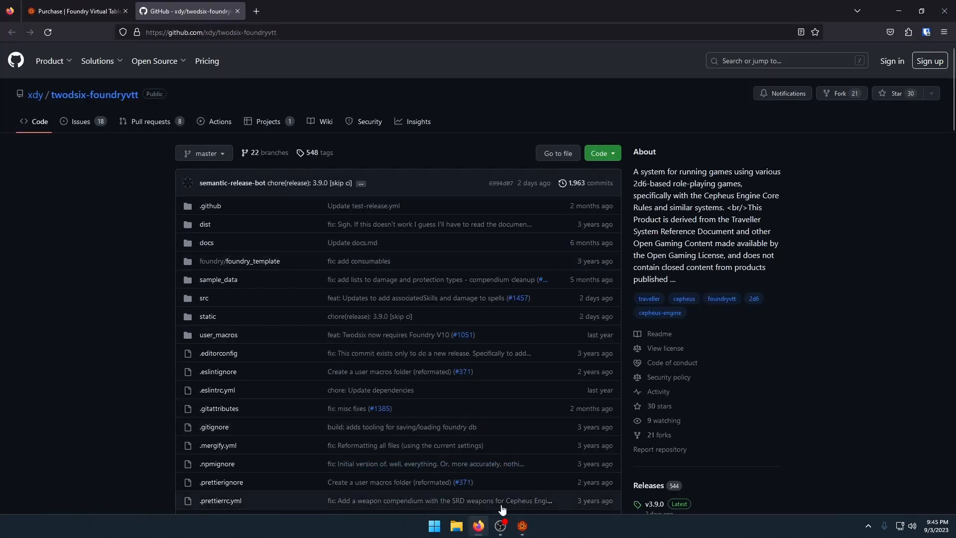
left_click(86, 5)
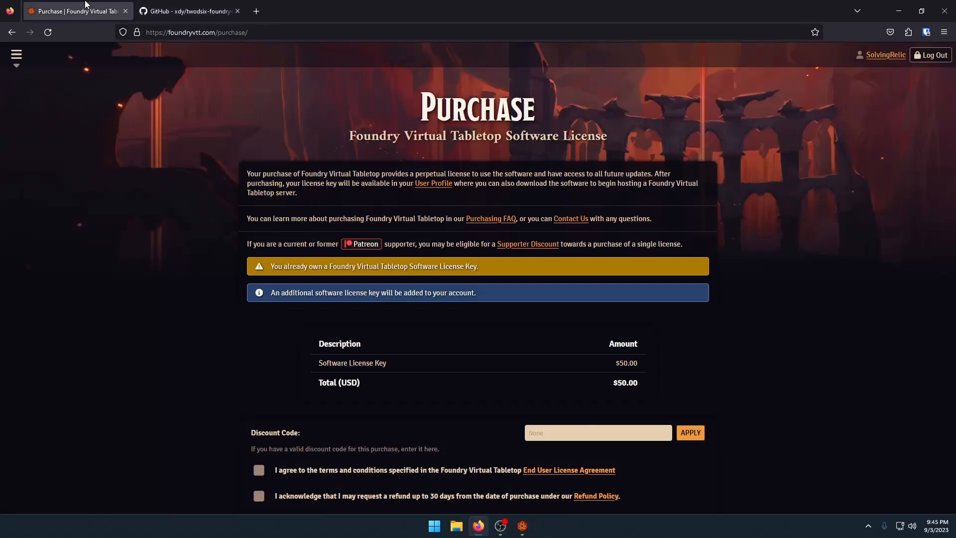
left_click(189, 11)
scroll(409, 320, "down", 10)
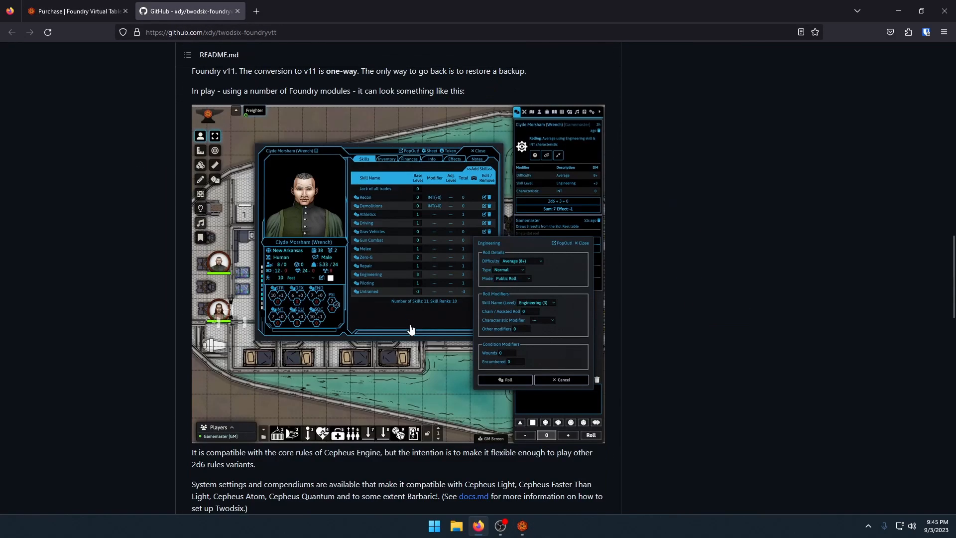
scroll(411, 329, "down", 5)
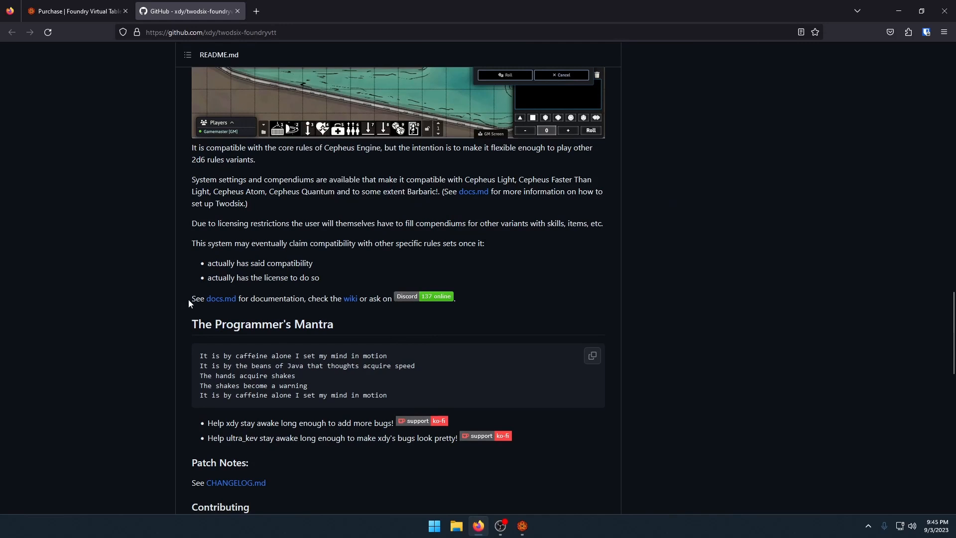
left_click_drag(188, 299, 480, 307)
left_click(481, 307)
Open the System Configuration Guide in the project's wiki and examine the recommended settings for each rules variant, including MGT2
left_click(351, 301)
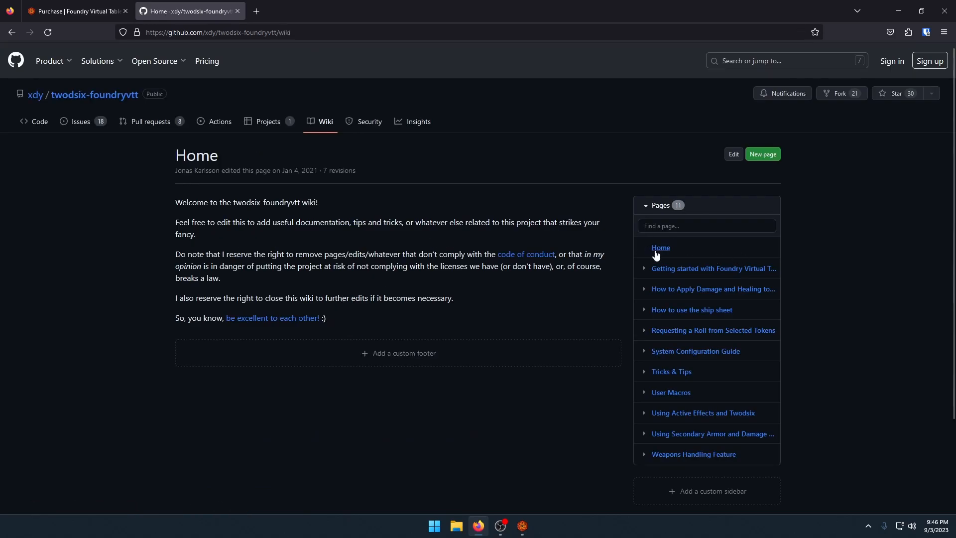
left_click(708, 362)
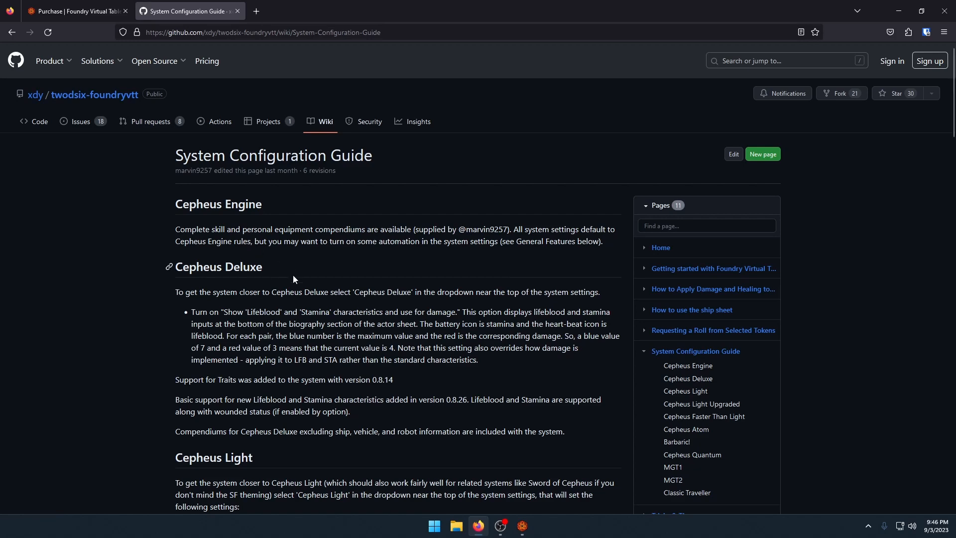
scroll(196, 344, "down", 3)
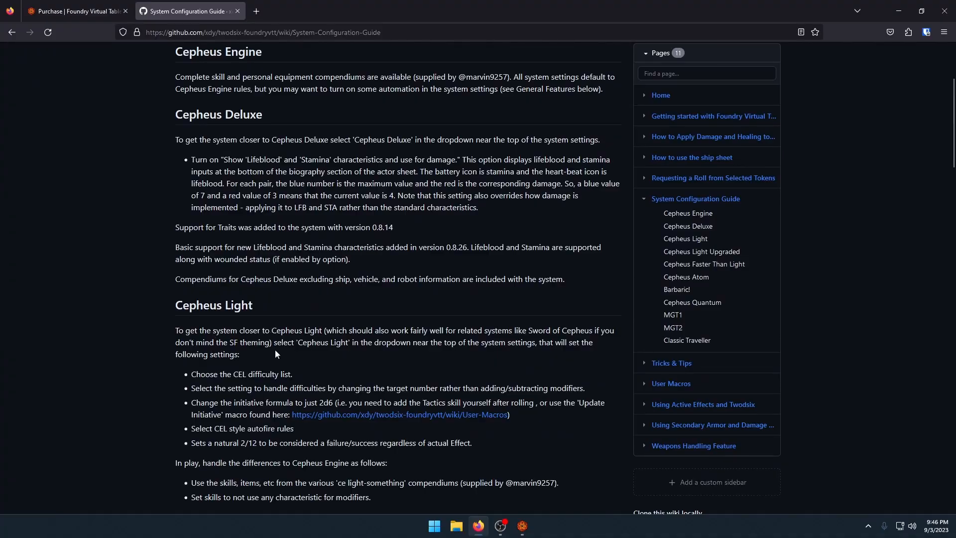
scroll(275, 354, "down", 5)
scroll(362, 427, "up", 4)
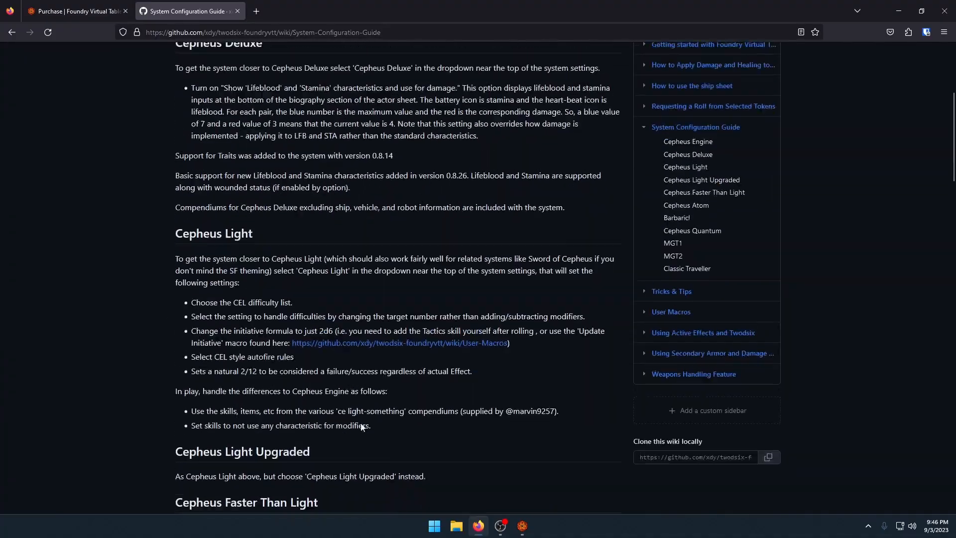
scroll(362, 427, "up", 1)
scroll(176, 302, "down", 4)
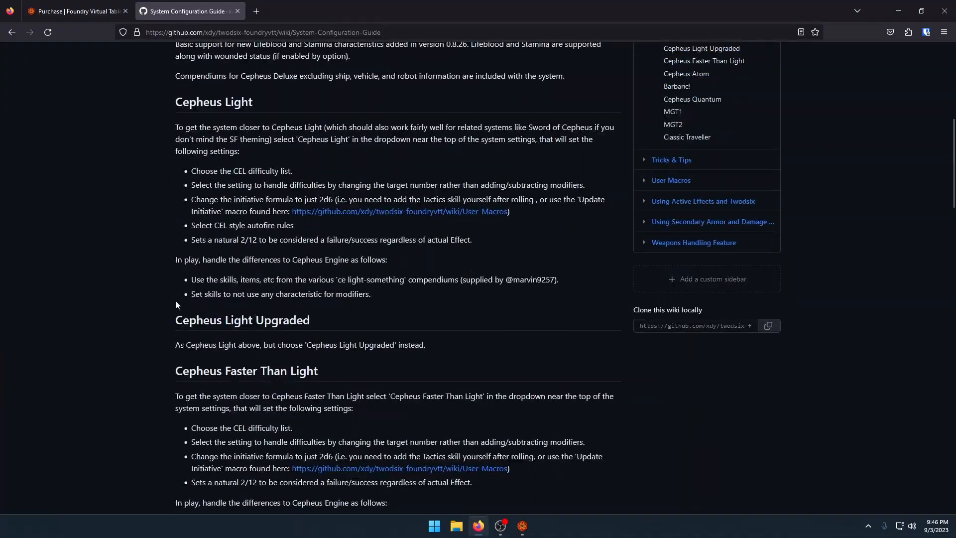
scroll(175, 305, "down", 6)
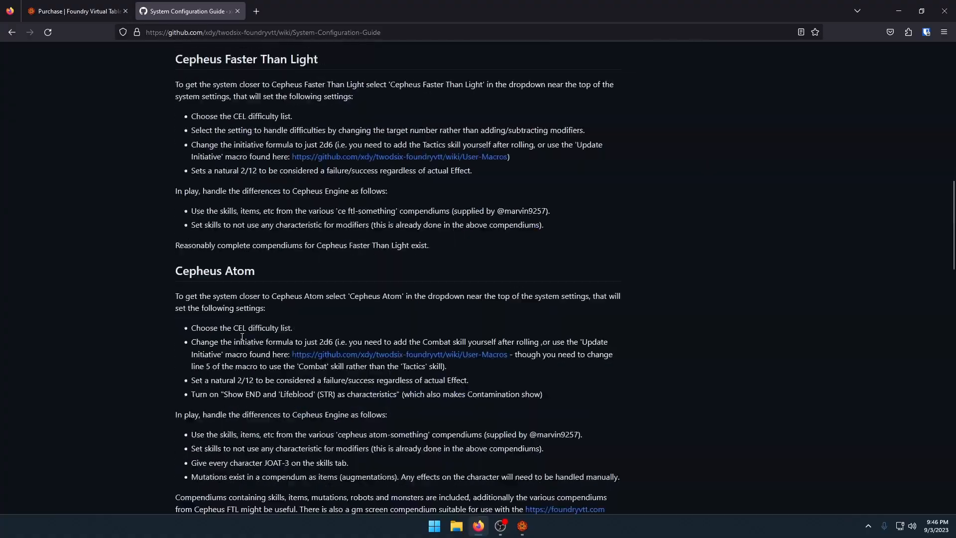
scroll(242, 337, "down", 8)
scroll(201, 184, "down", 4)
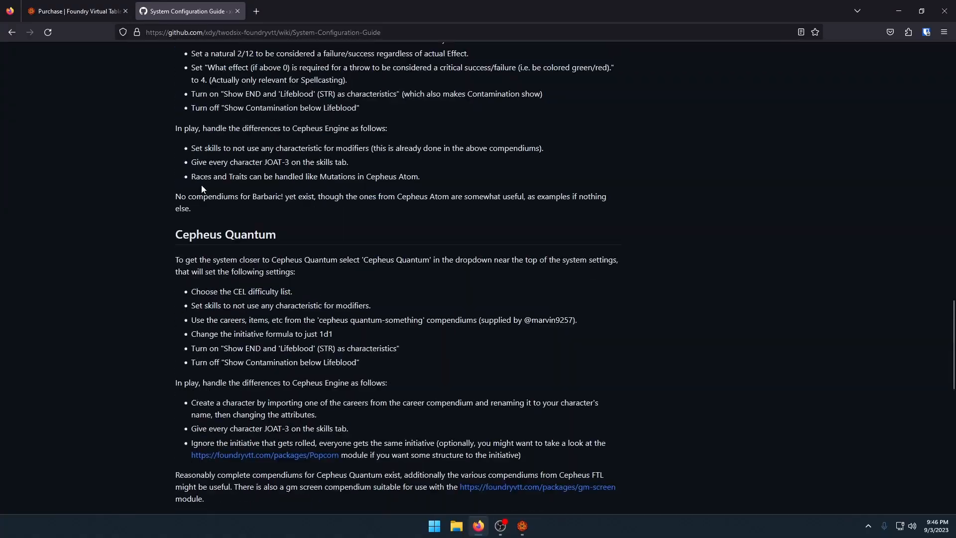
scroll(201, 184, "down", 9)
scroll(287, 270, "up", 2)
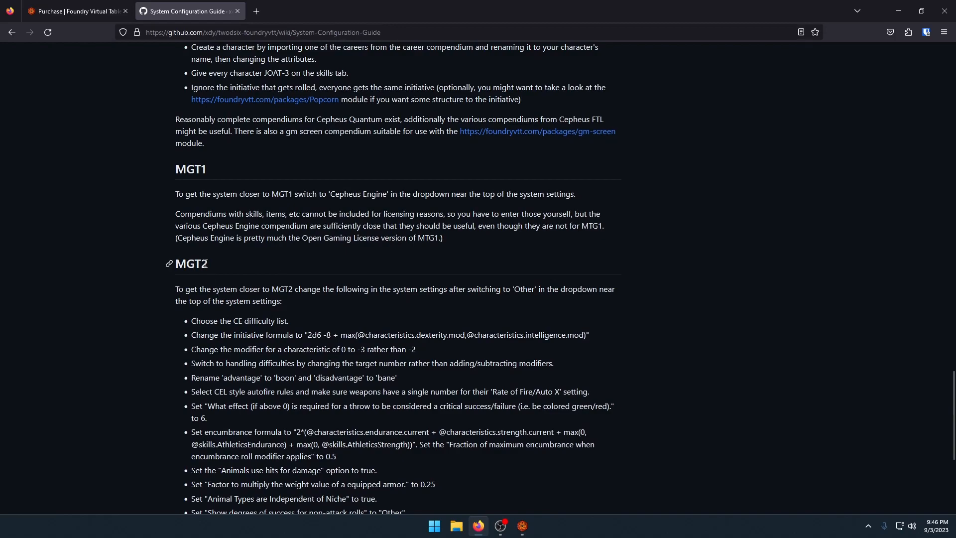
scroll(220, 276, "down", 4)
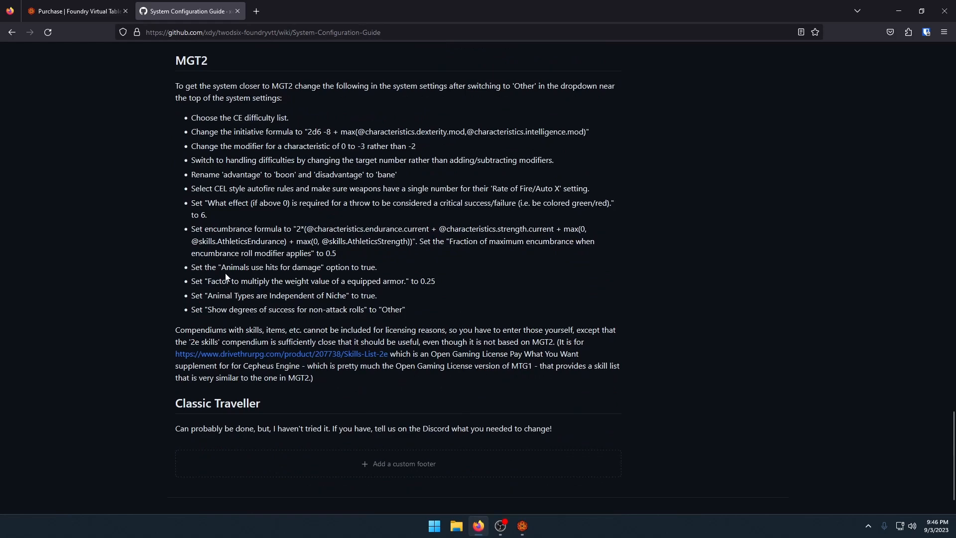
Switch back to Foundry Virtual Tabletop and close the Install System dialog
left_click(522, 525)
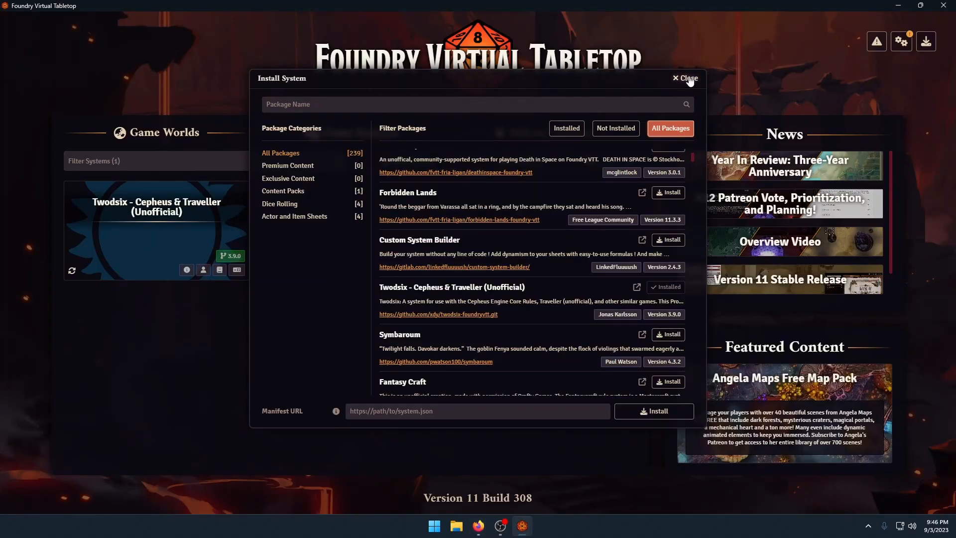
left_click(688, 78)
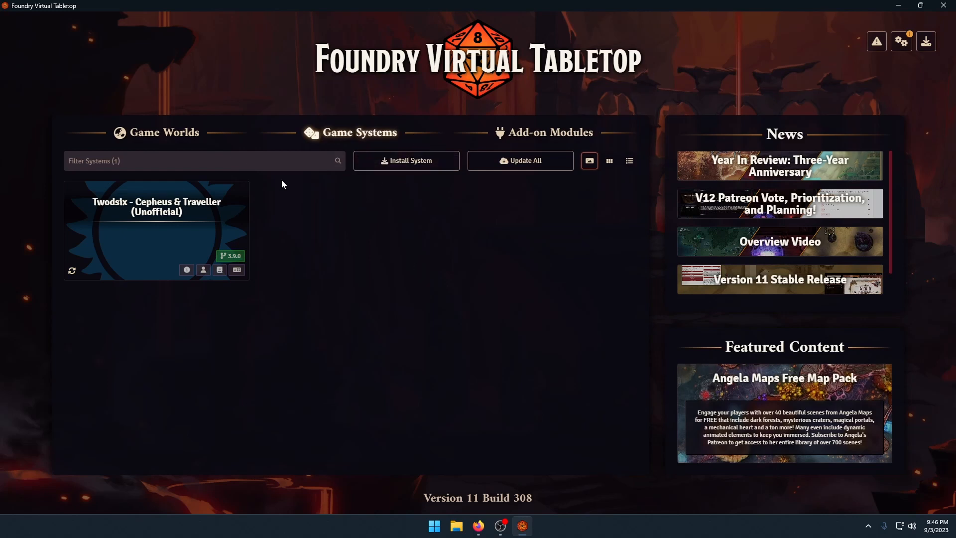
left_click(141, 133)
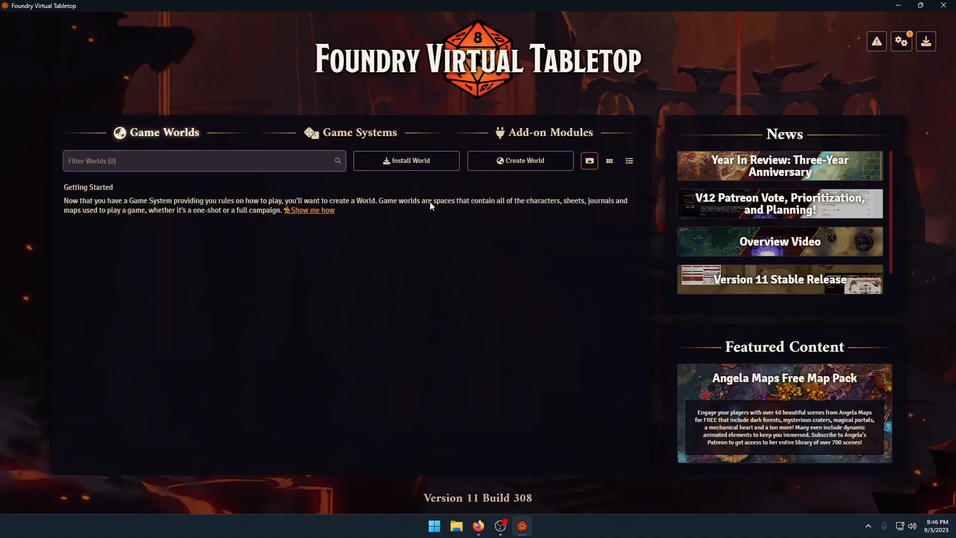
left_click(530, 168)
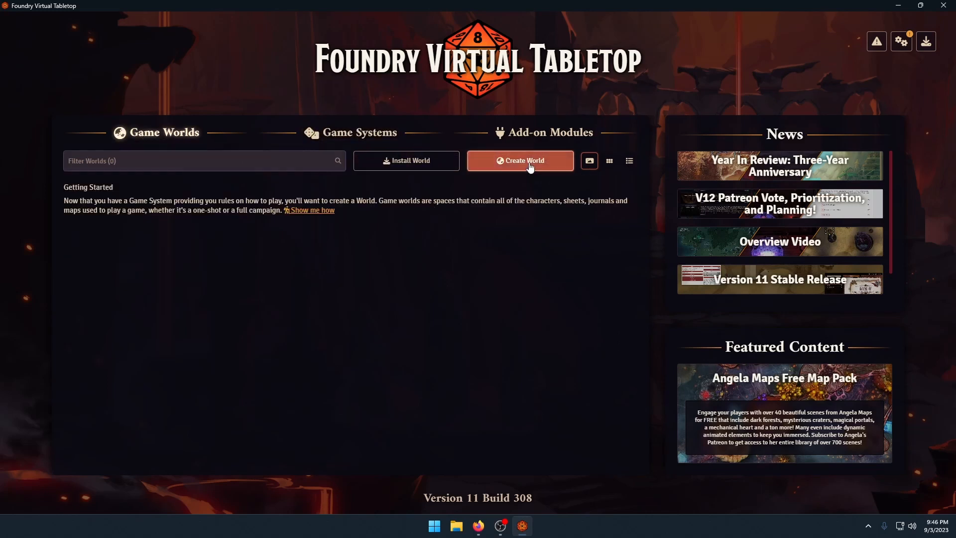
left_click(606, 81)
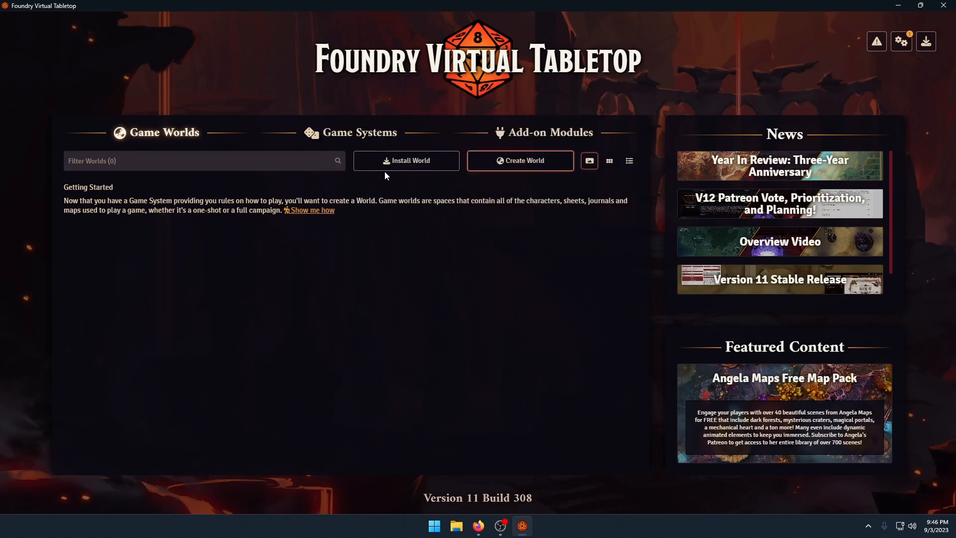
Search the add-on module packages for "dice so nice" and install the Dice So Nice! module
left_click(527, 137)
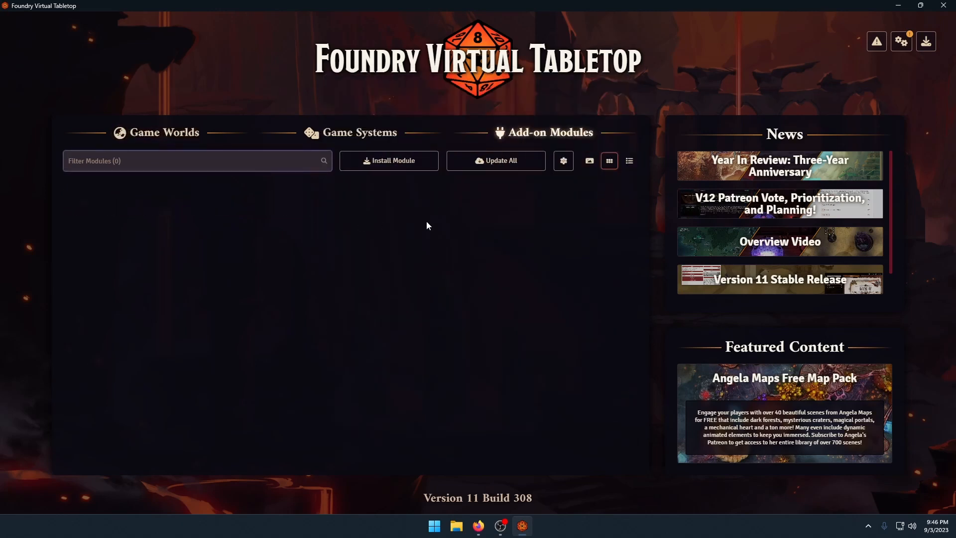
left_click(391, 163)
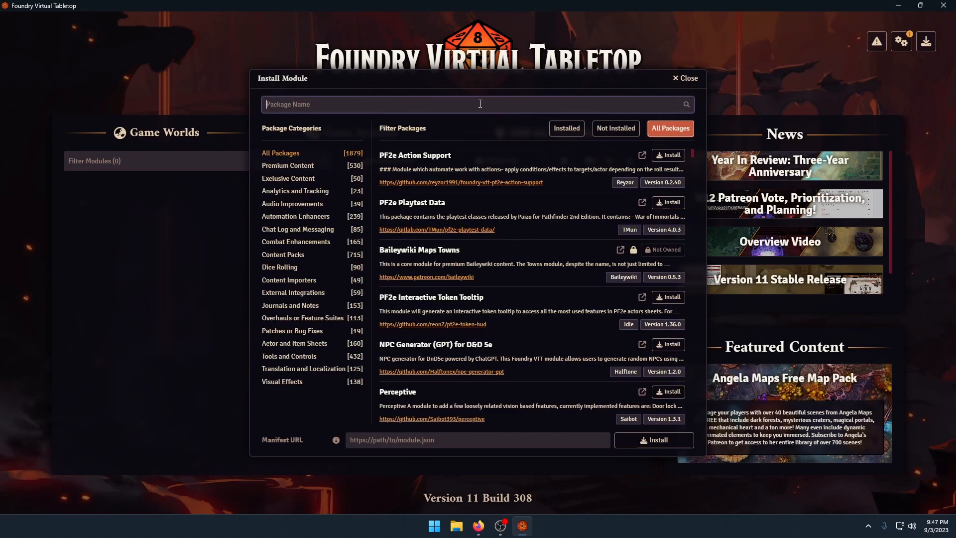
type("dice so nice")
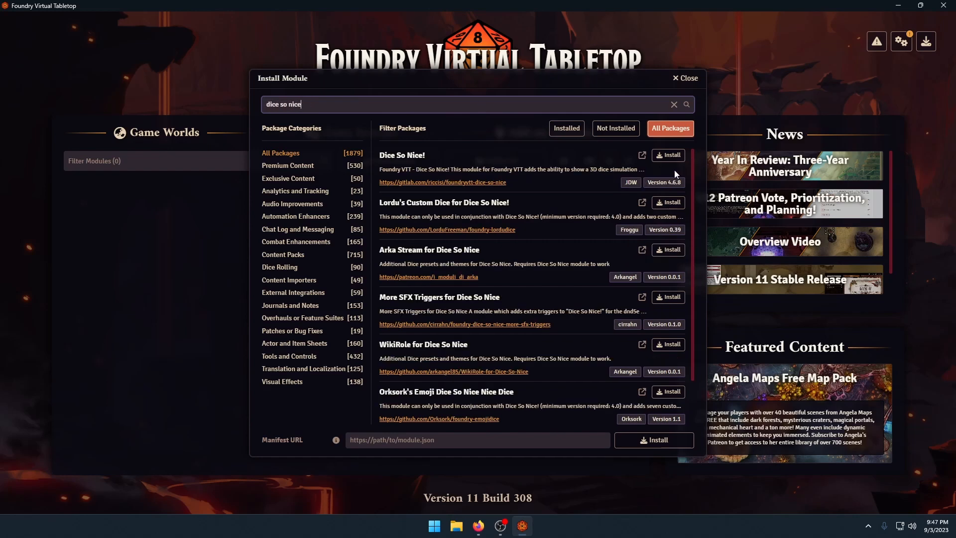
left_click(668, 155)
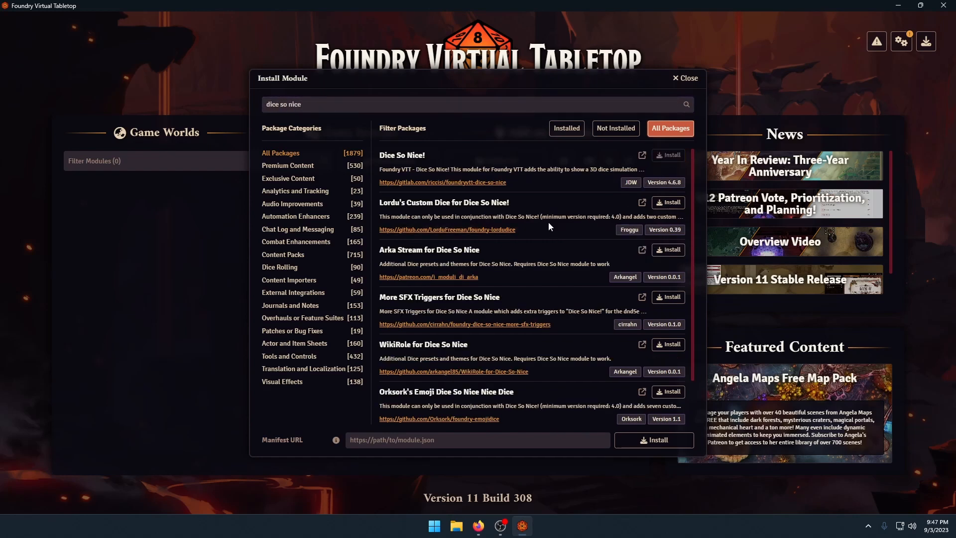
Search the module packages for "dice tray" and install the Dice Tray module
triple_click(325, 102)
type("dicetray")
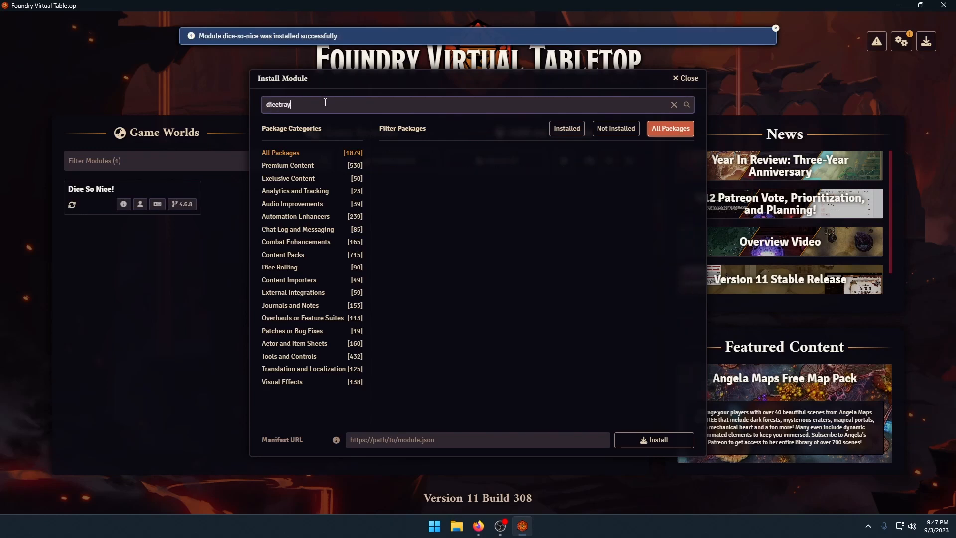
key("BackSpace")
key("BackSpace")
type("tray")
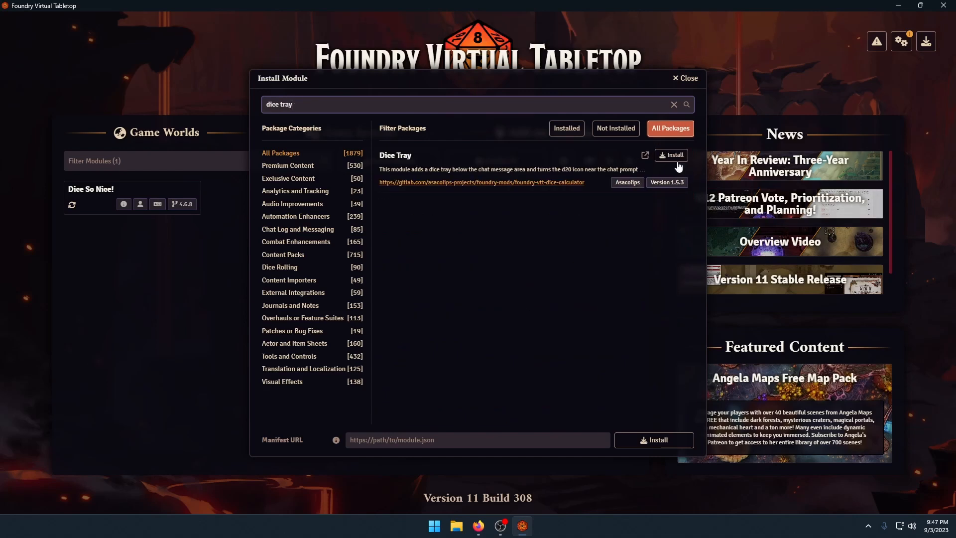
left_click(677, 158)
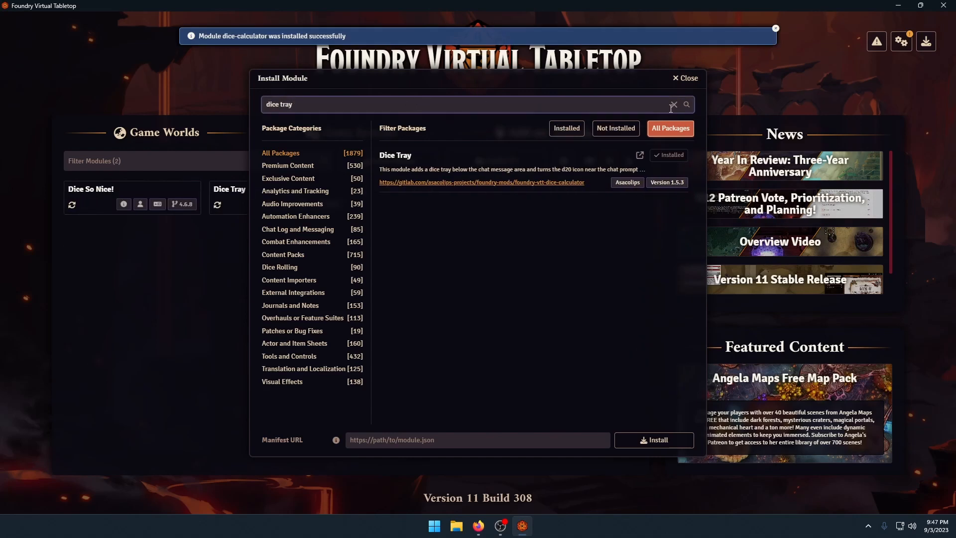
Search the module packages for "pop", clear the search and close the Install Module dialog
left_click(673, 105)
type("pop")
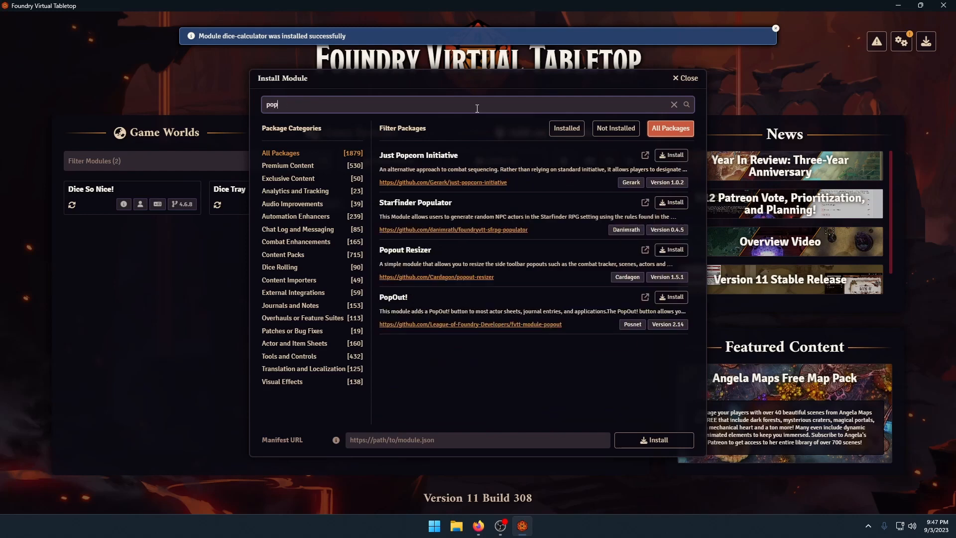
key("BackSpace")
key("BackSpace")
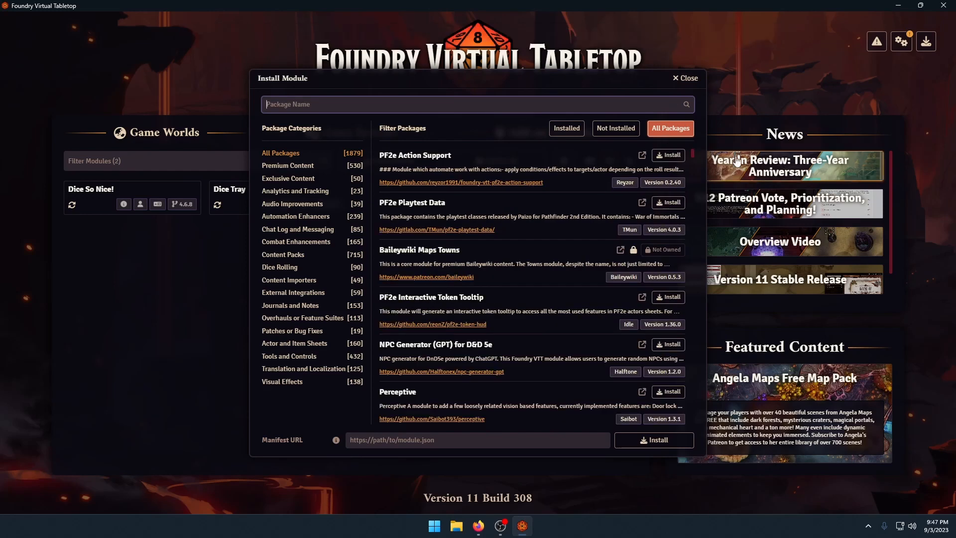
left_click(689, 79)
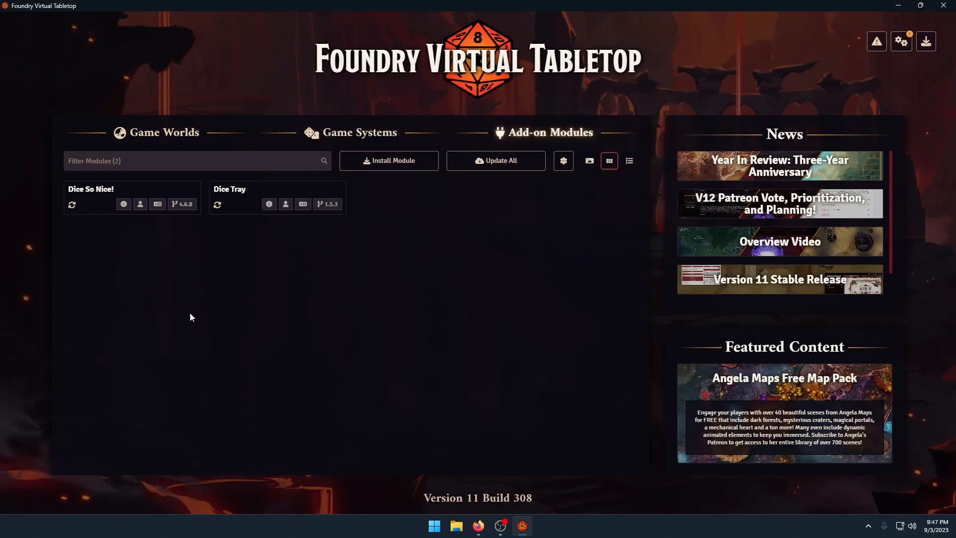
Start creating a new game world and title it "Youtube Example"
left_click(173, 137)
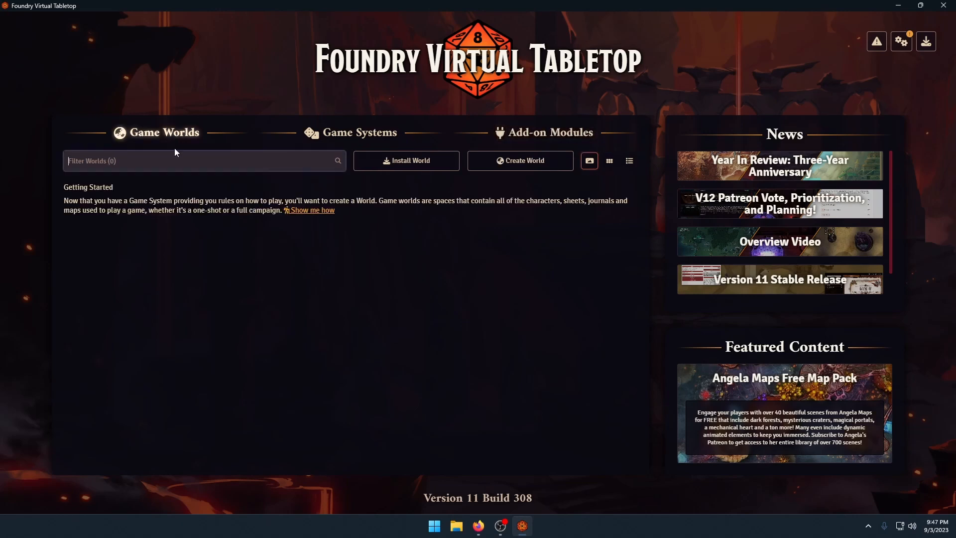
left_click(513, 136)
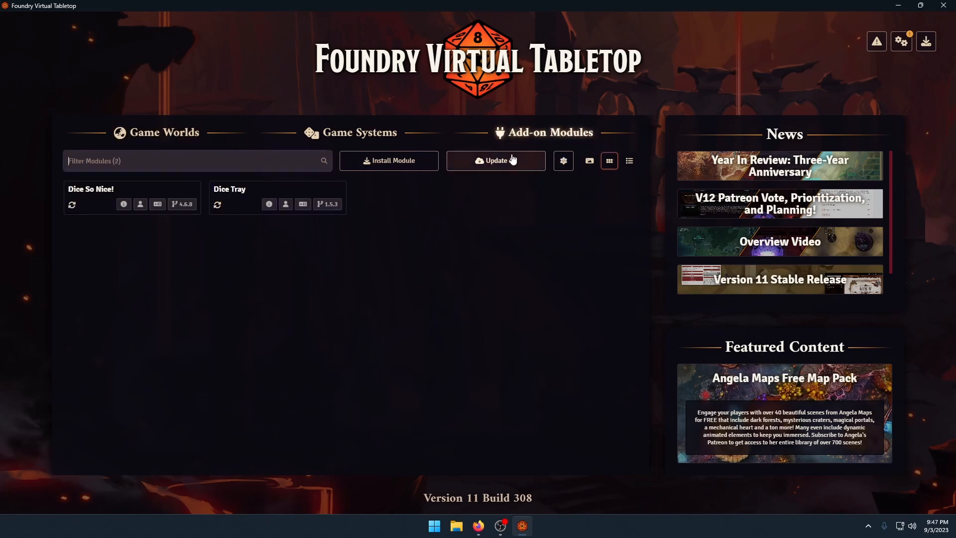
left_click(149, 133)
left_click(512, 162)
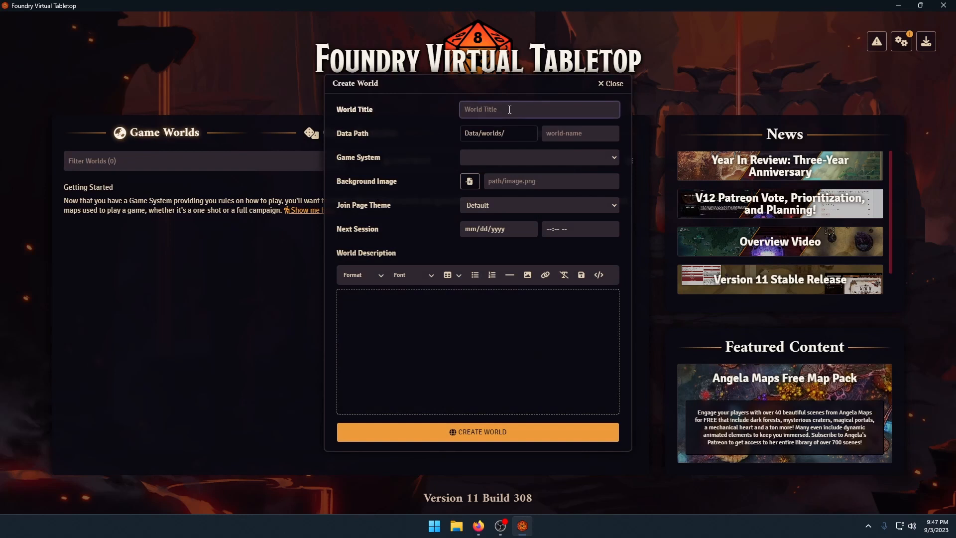
type("Youtube Example")
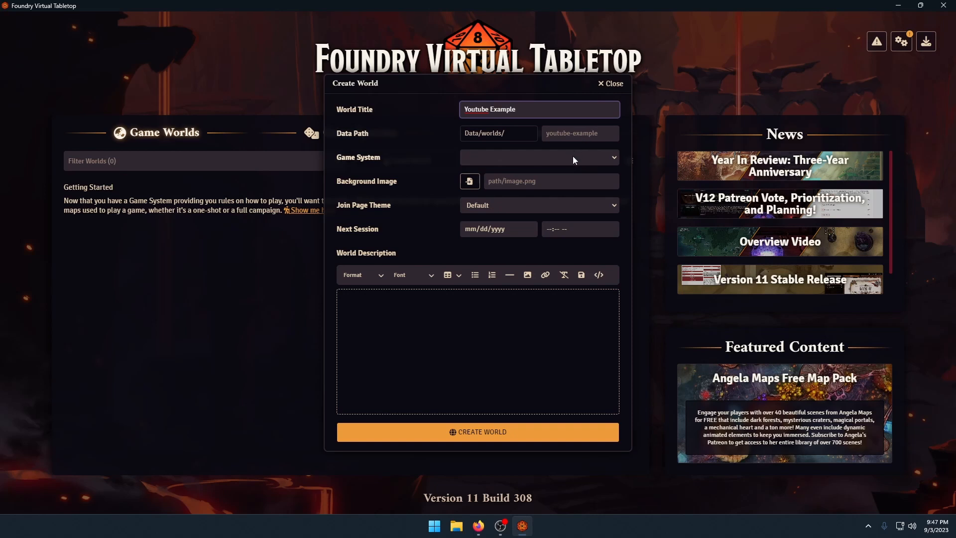
Set the game system to "Twodsix - Cepheus & Traveller (Unofficial)" and the join page theme to Minimal, keeping the suggested data path, and create the world
left_click(576, 139)
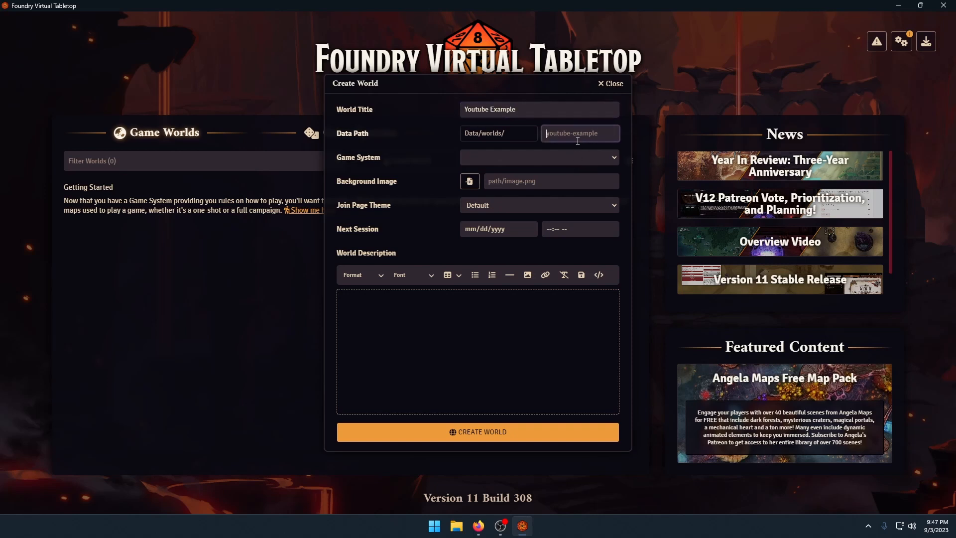
left_click(393, 135)
left_click(498, 156)
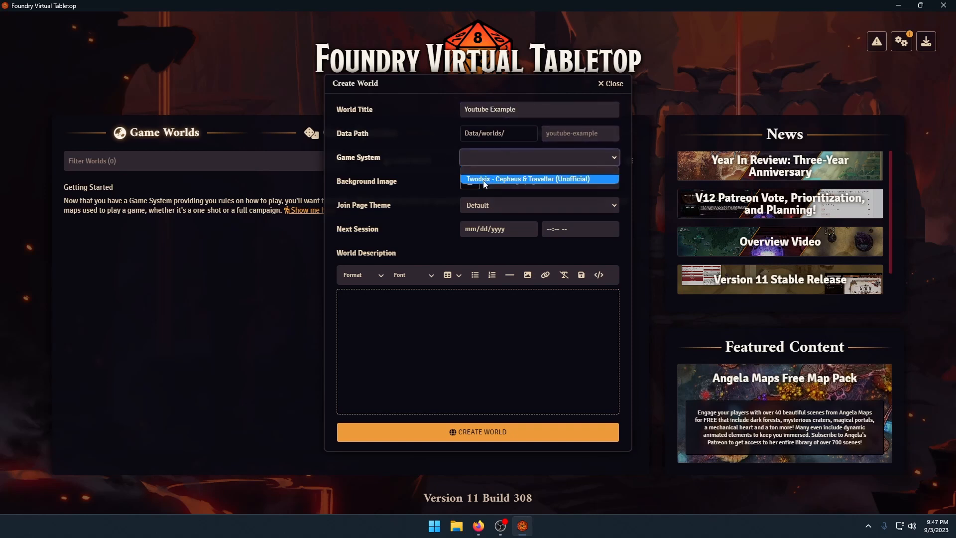
left_click(530, 184)
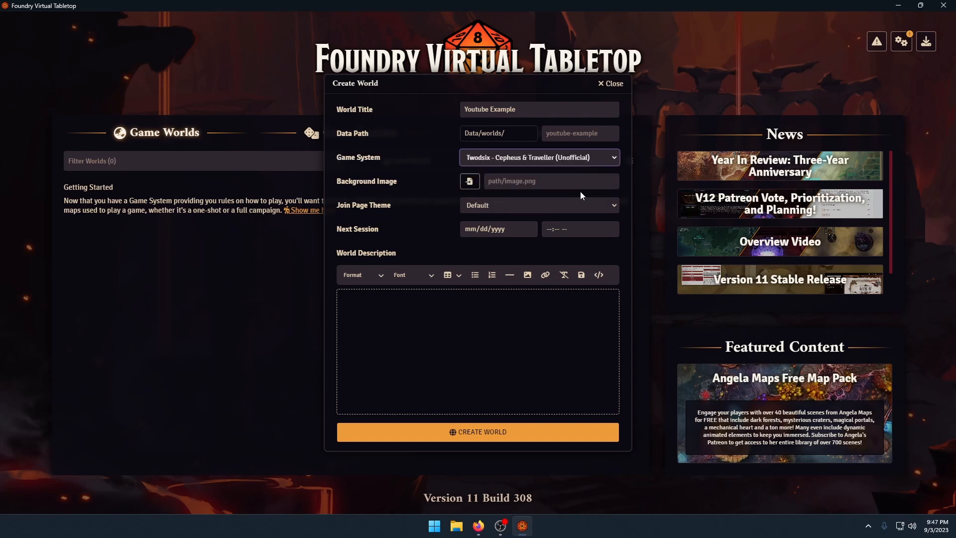
left_click(545, 208)
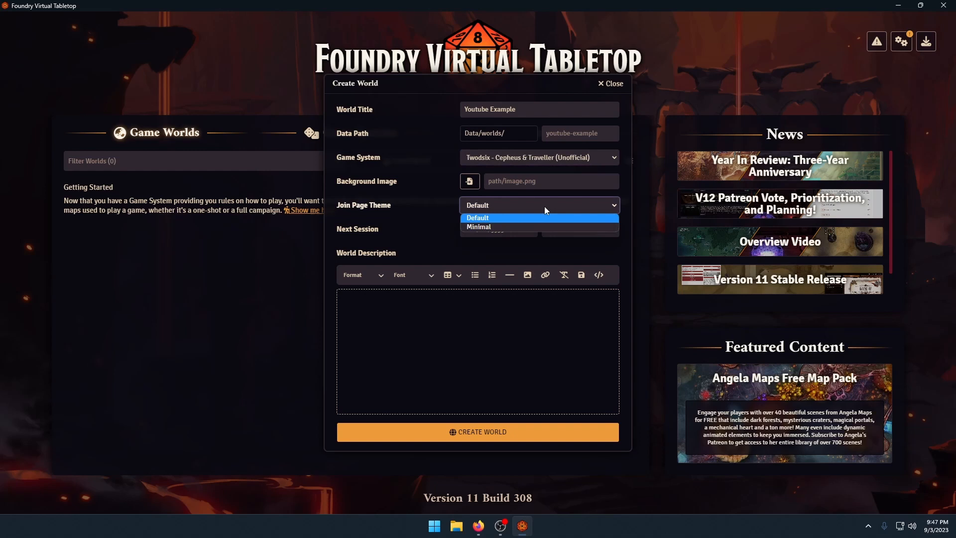
left_click(503, 226)
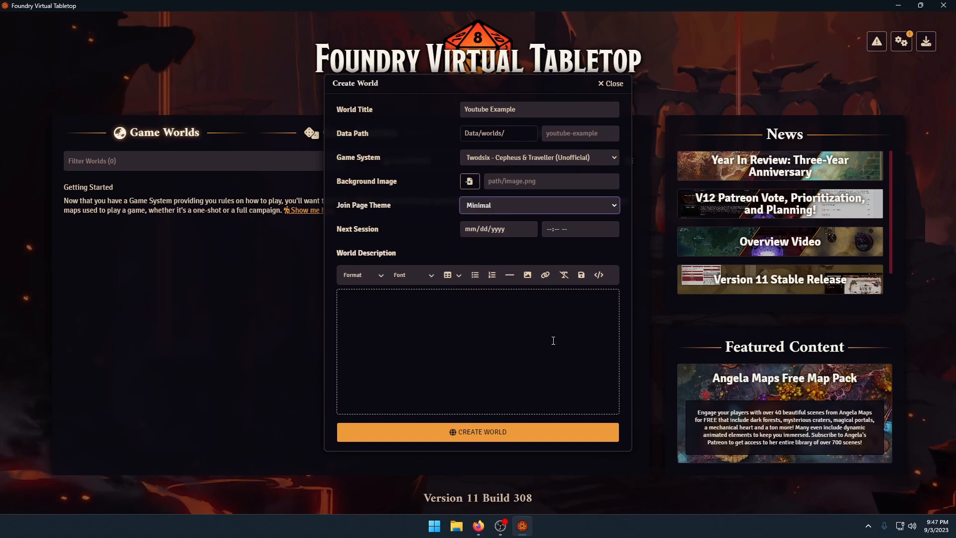
left_click(472, 441)
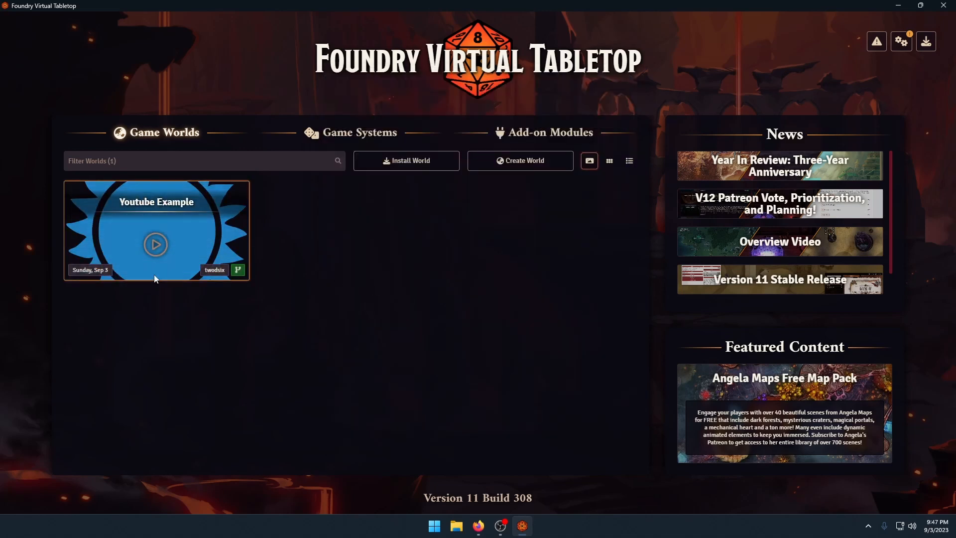
Launch the Youtube Example world and join its game session as Gamemaster without a password
left_click(156, 245)
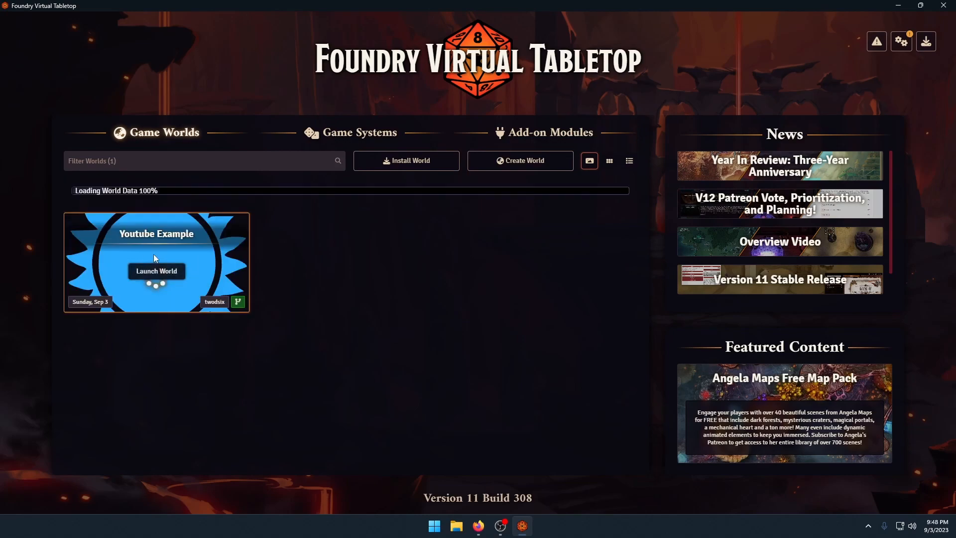
left_click(452, 207)
left_click(448, 229)
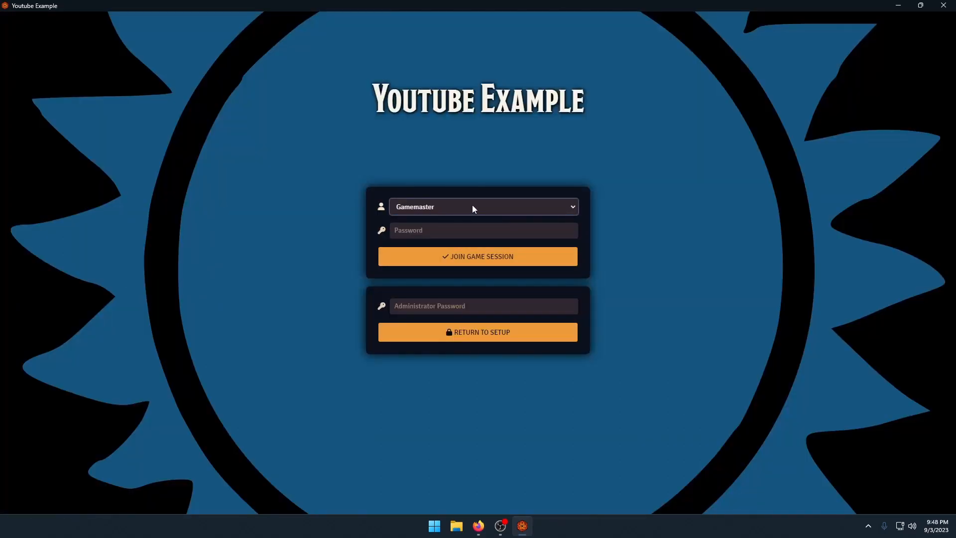
left_click(444, 258)
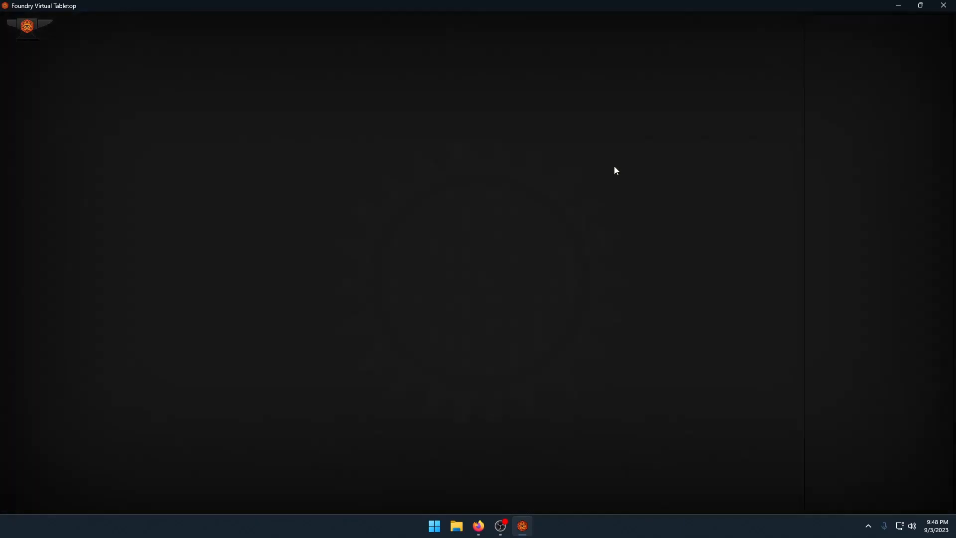
Delete the "Getting Started" and "Inviting Your Players" messages from the chat log
key("space")
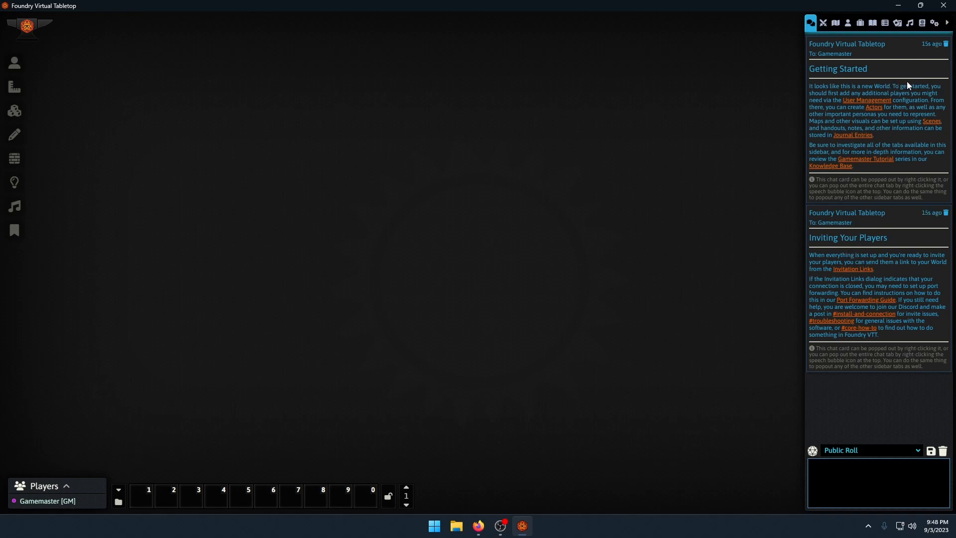
left_click(945, 44)
left_click(945, 45)
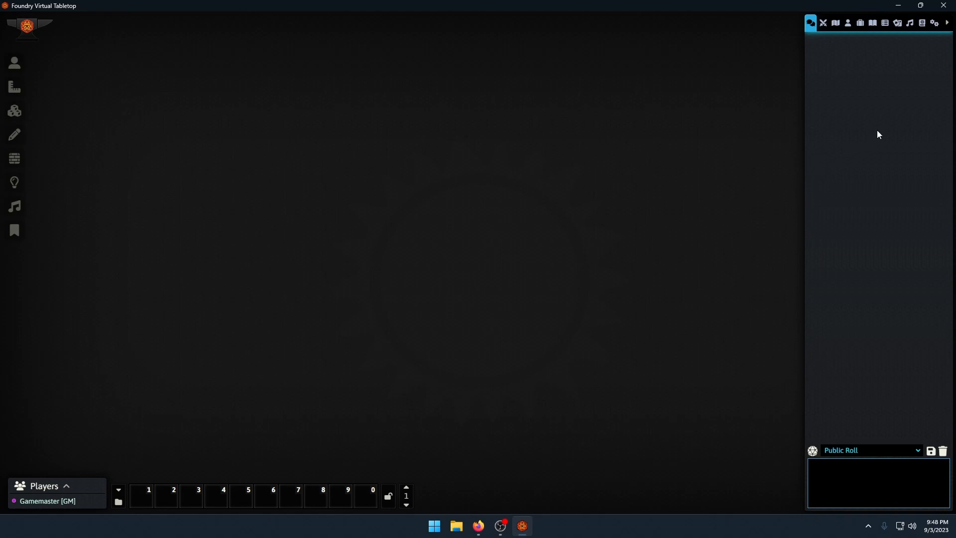
Activate the Dice So Nice! and Dice Tray modules for this world, save the module settings and reload the application
left_click(935, 24)
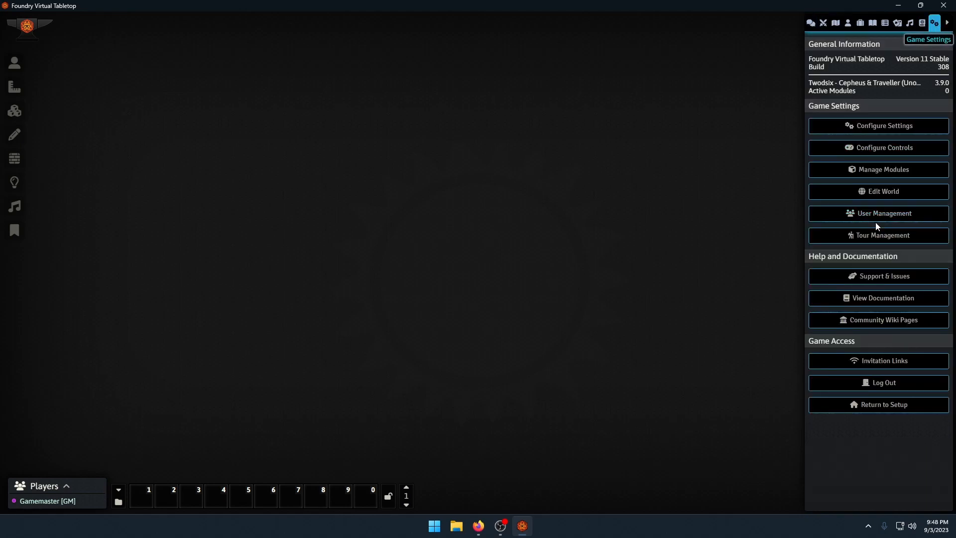
left_click(882, 175)
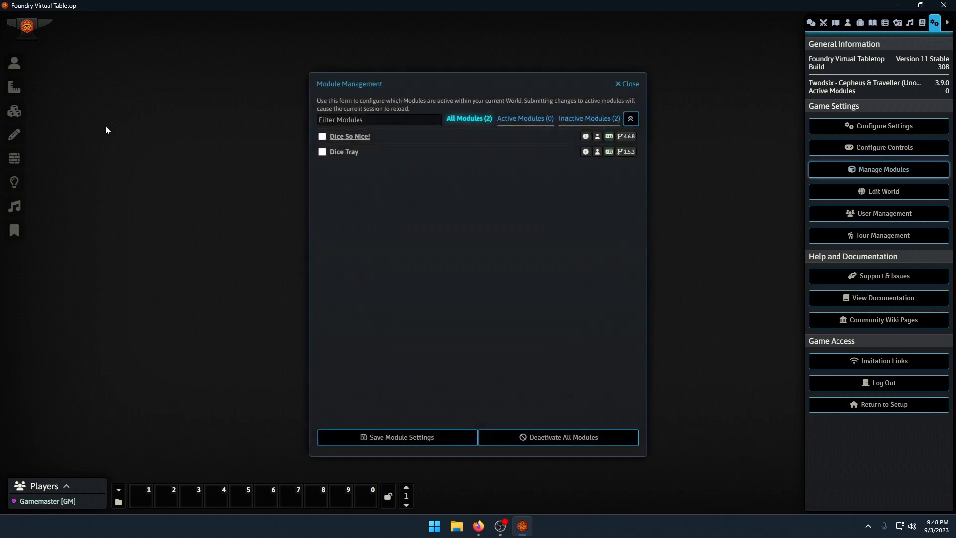
left_click(323, 137)
left_click(322, 152)
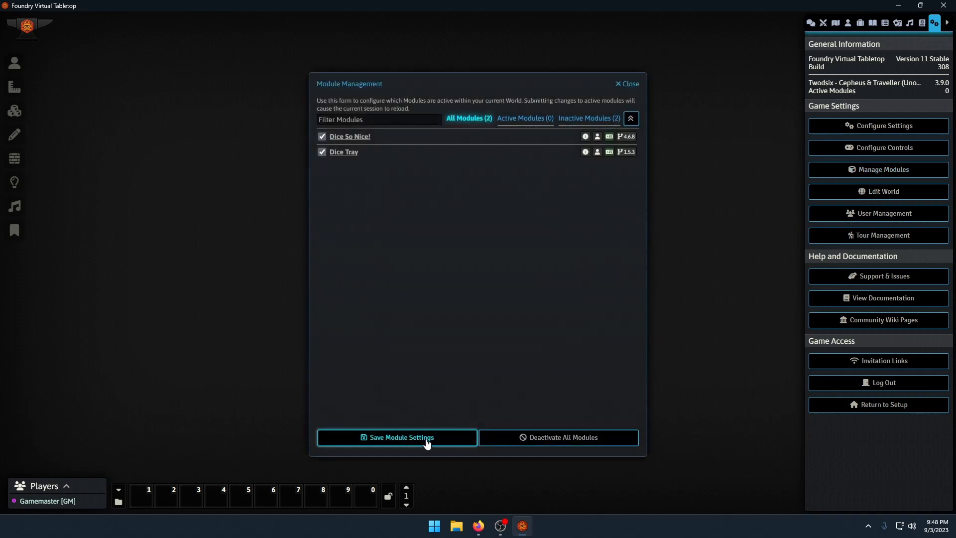
left_click(398, 438)
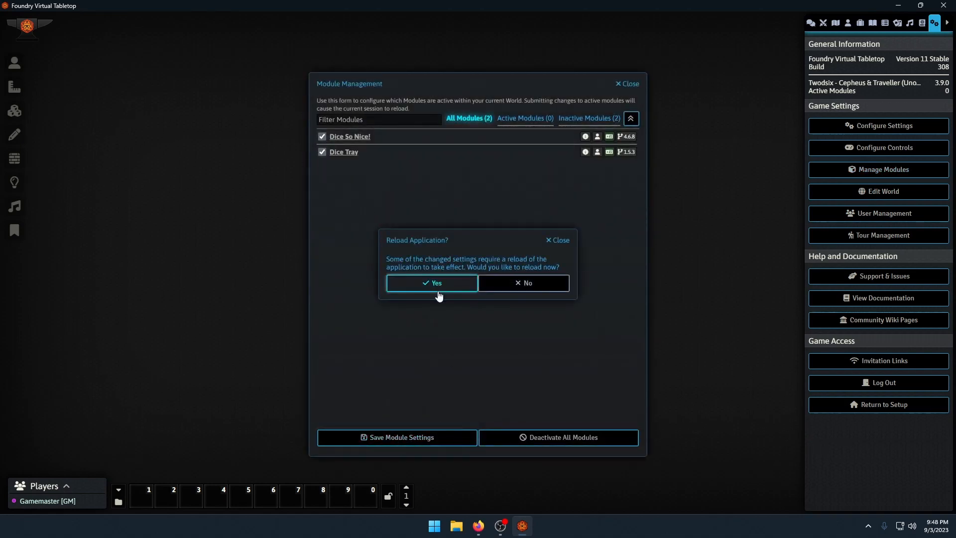
left_click(436, 287)
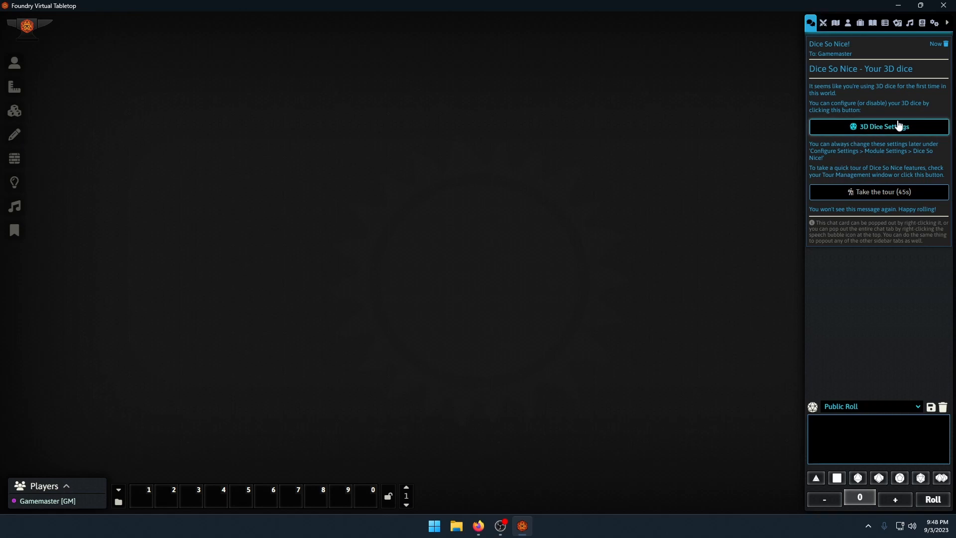
Set the 3D dice theme to Starry Night with the Standard preset, save the dice settings and delete the Dice So Nice! chat message
left_click(865, 130)
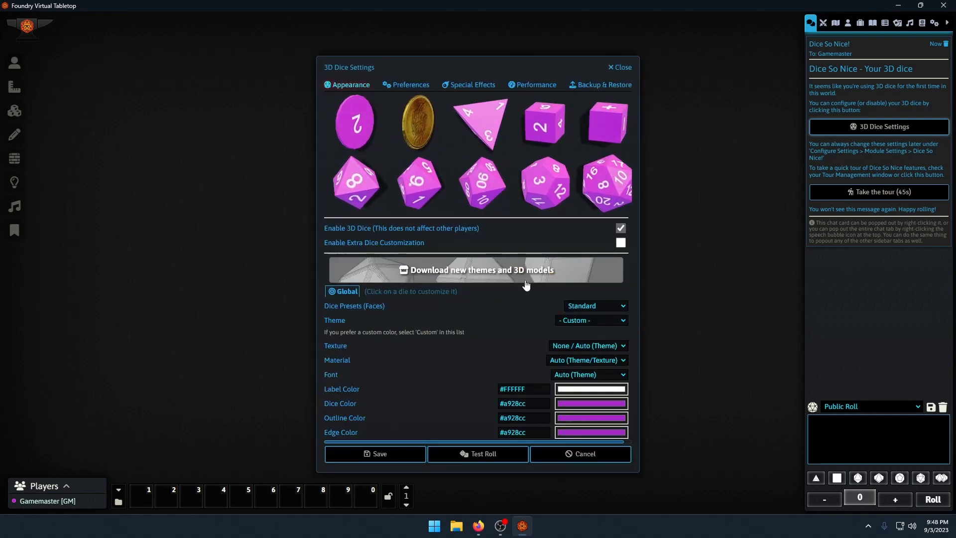
left_click(595, 306)
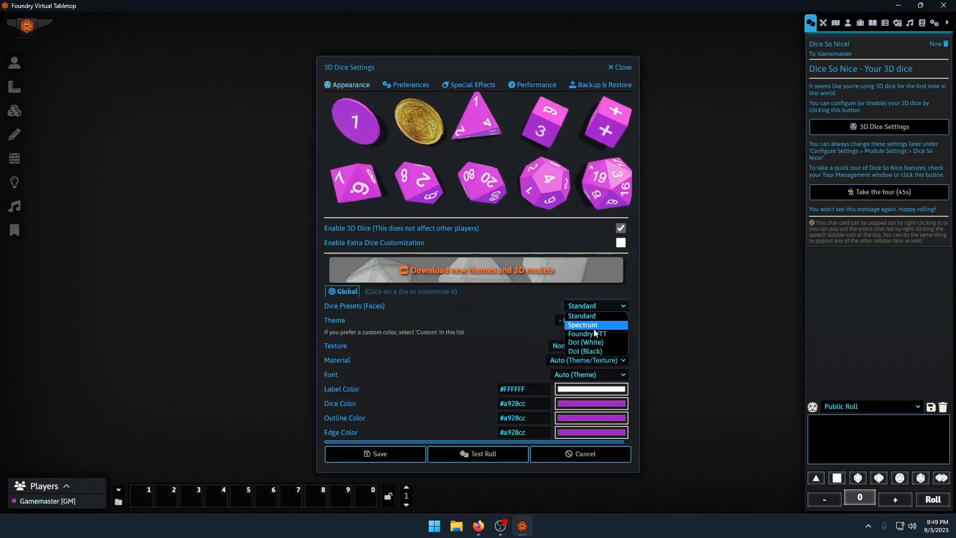
left_click(596, 315)
left_click(596, 319)
scroll(603, 389, "down", 5)
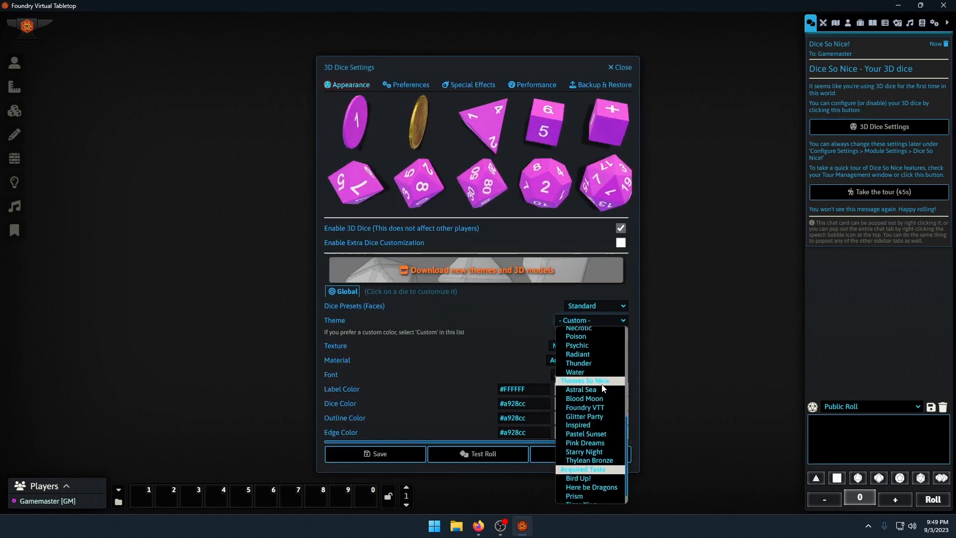
scroll(598, 329, "up", 5)
left_click(606, 306)
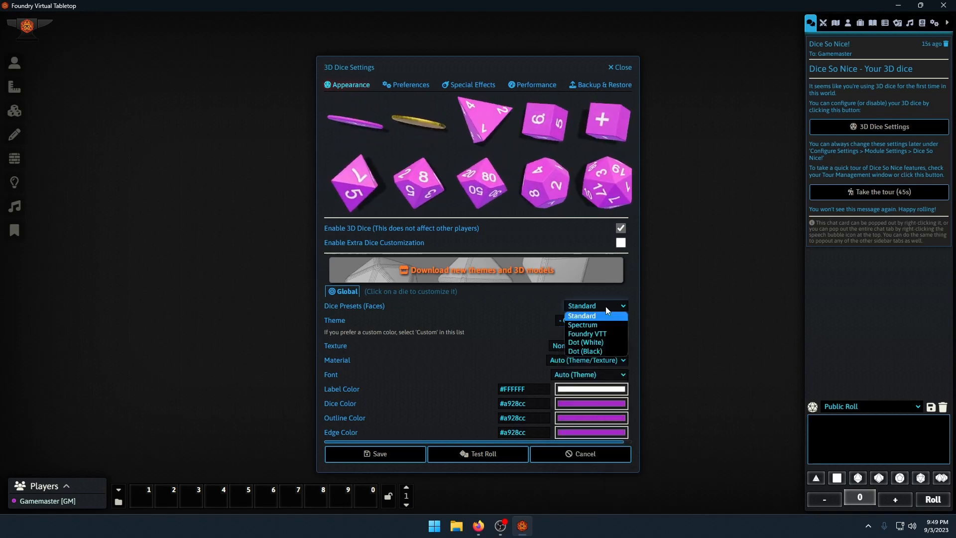
left_click(594, 315)
left_click(582, 321)
scroll(592, 431, "down", 5)
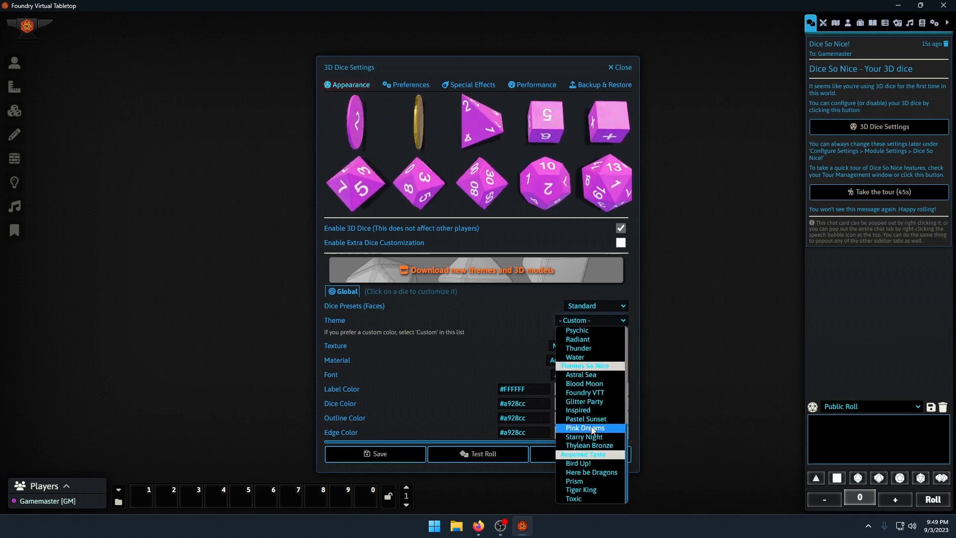
left_click(585, 437)
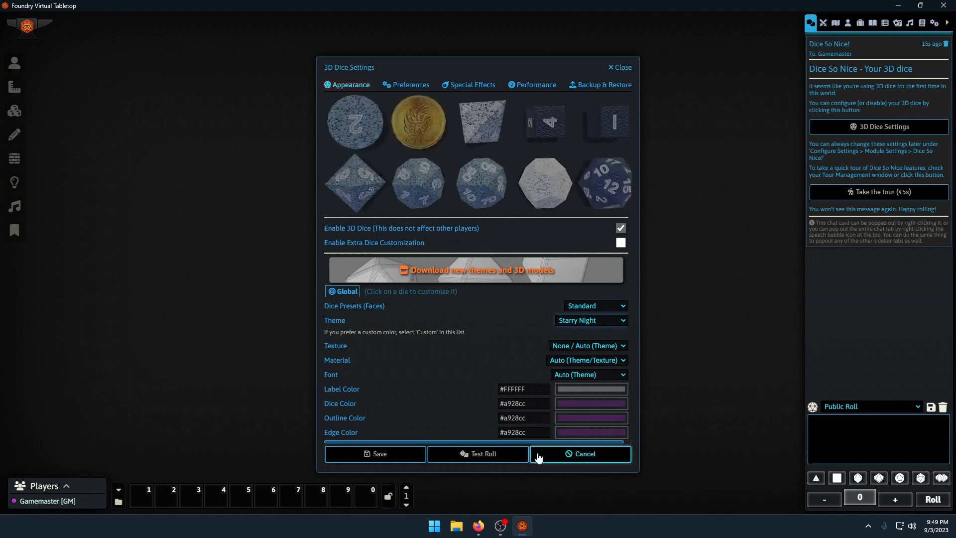
left_click(406, 454)
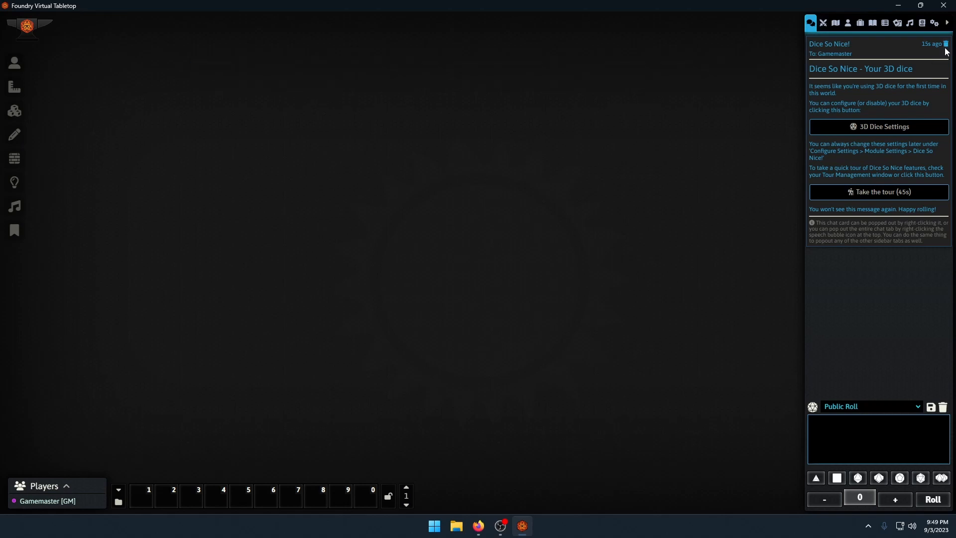
left_click(946, 44)
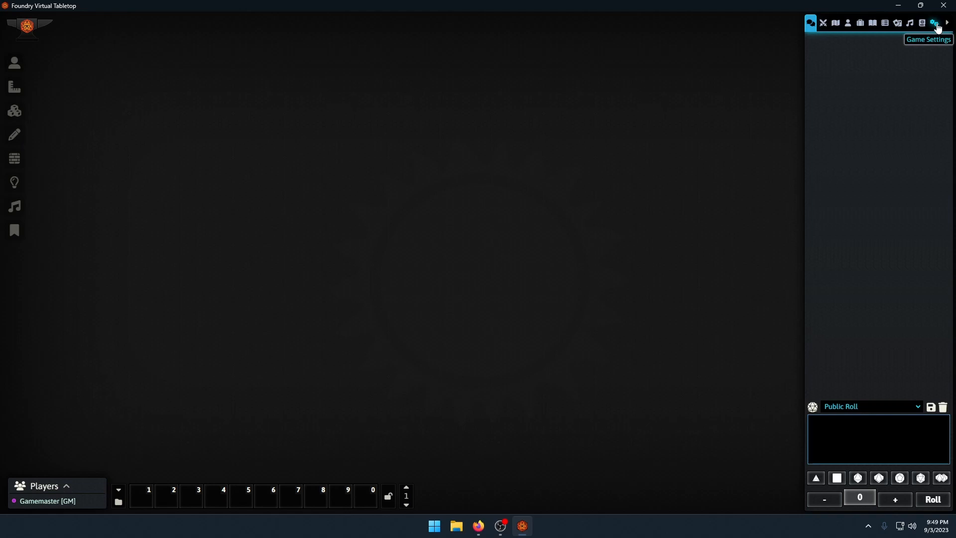
Review the Dice So Nice! and Dice Tray options in the game settings
left_click(936, 25)
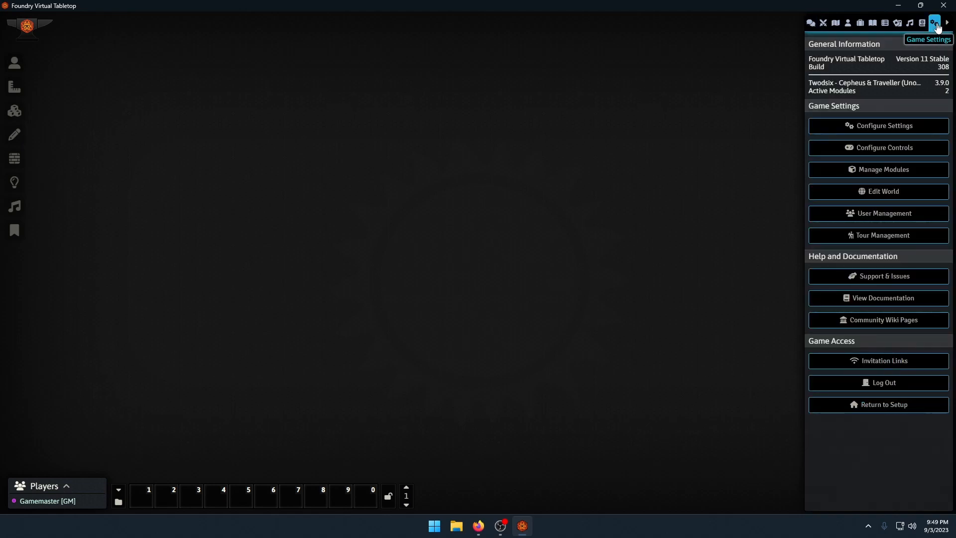
left_click(881, 127)
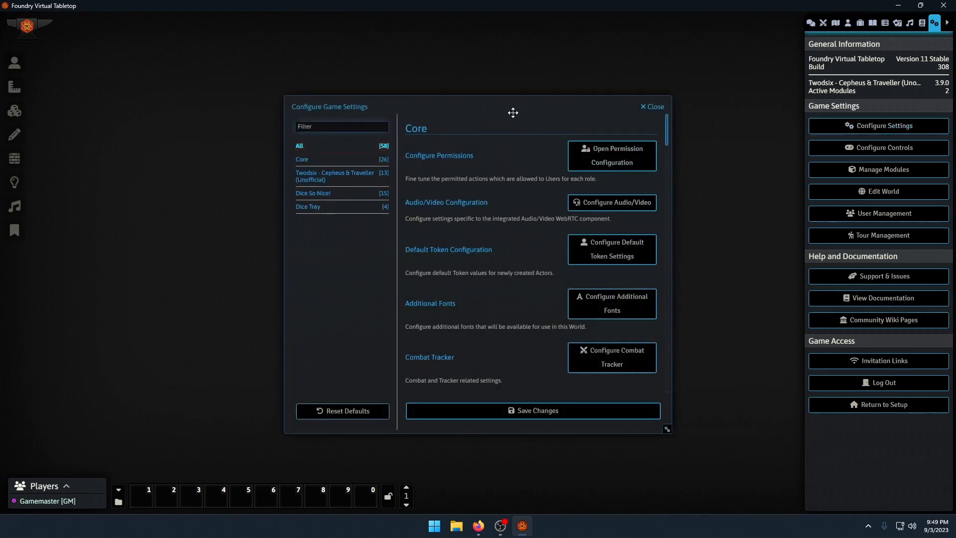
left_click(311, 194)
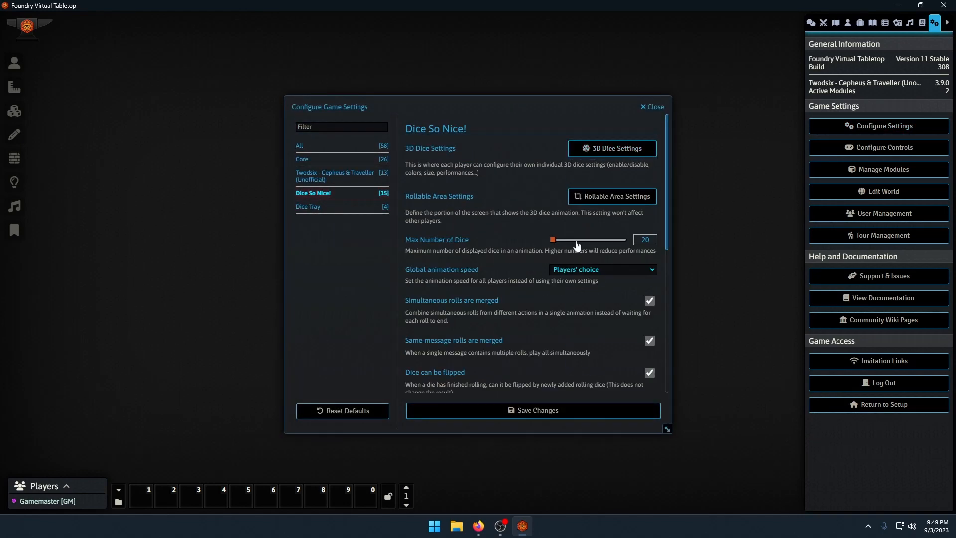
scroll(604, 262, "down", 6)
scroll(606, 264, "up", 3)
scroll(613, 269, "up", 3)
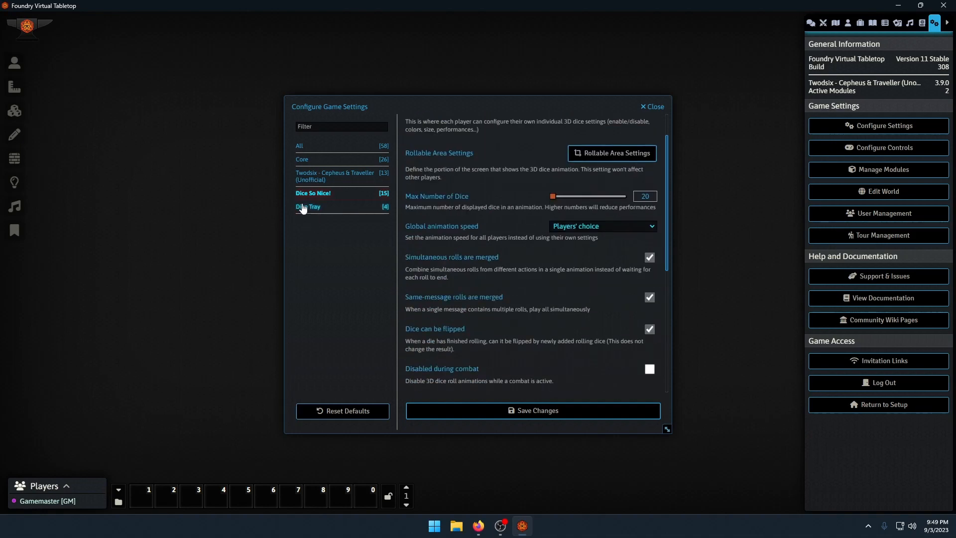
left_click(307, 207)
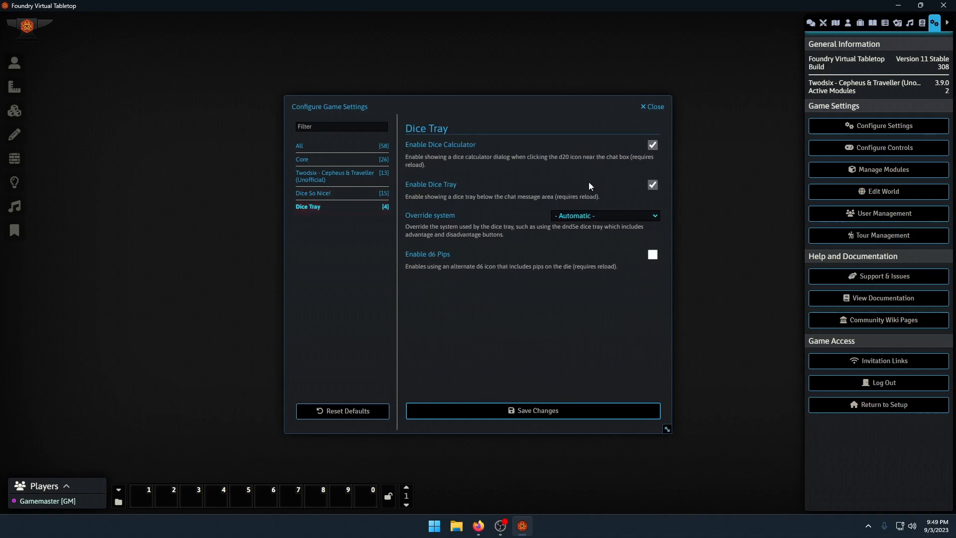
Open the Twodsix advanced ruleset settings and read the MGT2 instructions in the System Configuration Guide in Firefox
left_click(321, 180)
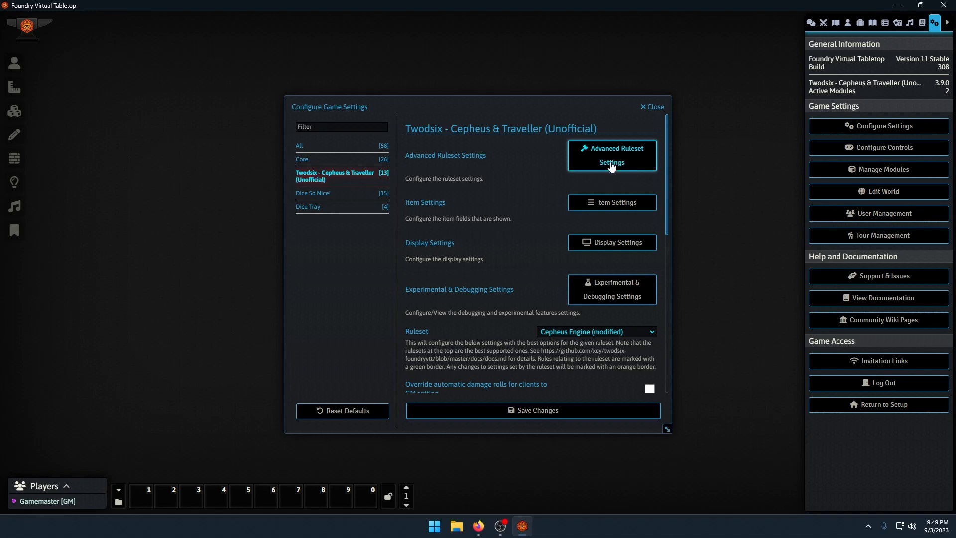
left_click(610, 160)
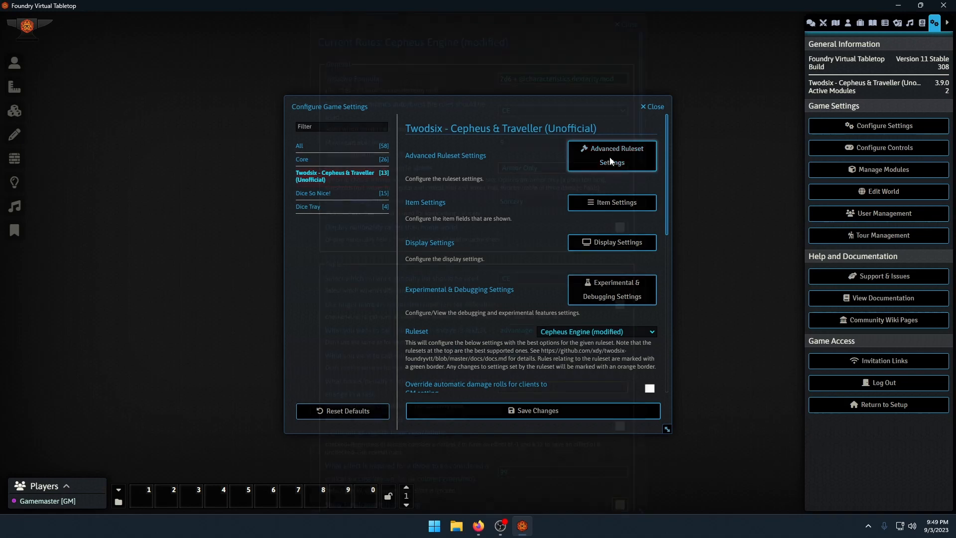
left_click(478, 526)
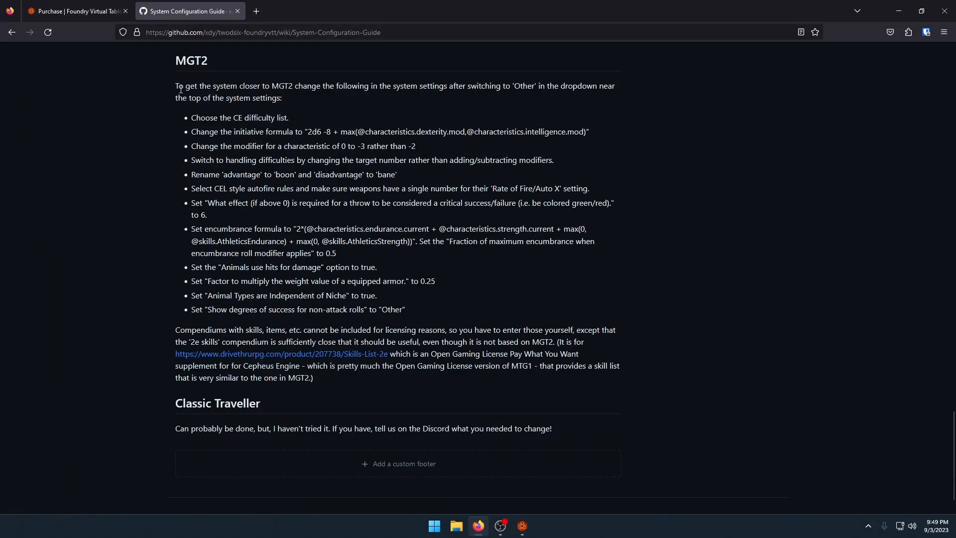
left_click_drag(194, 120, 480, 297)
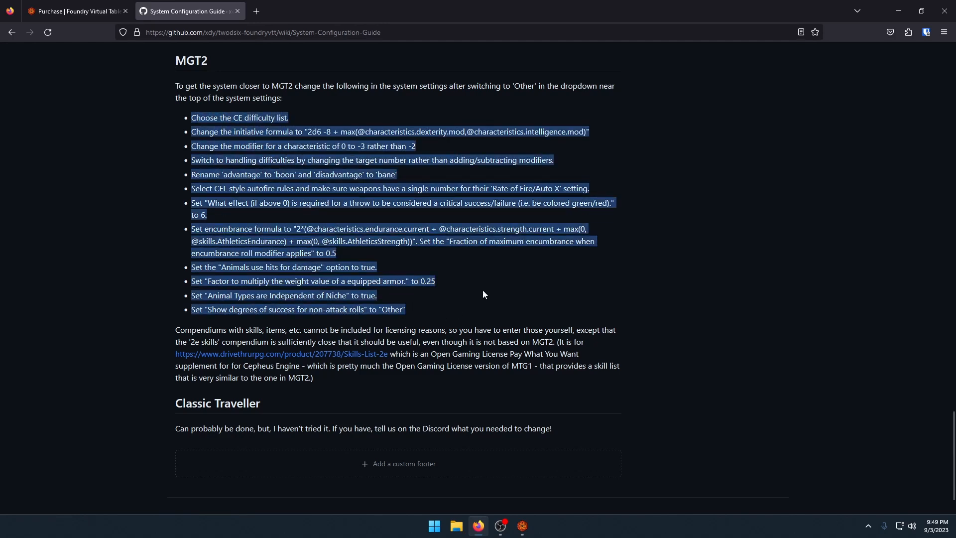
left_click(483, 291)
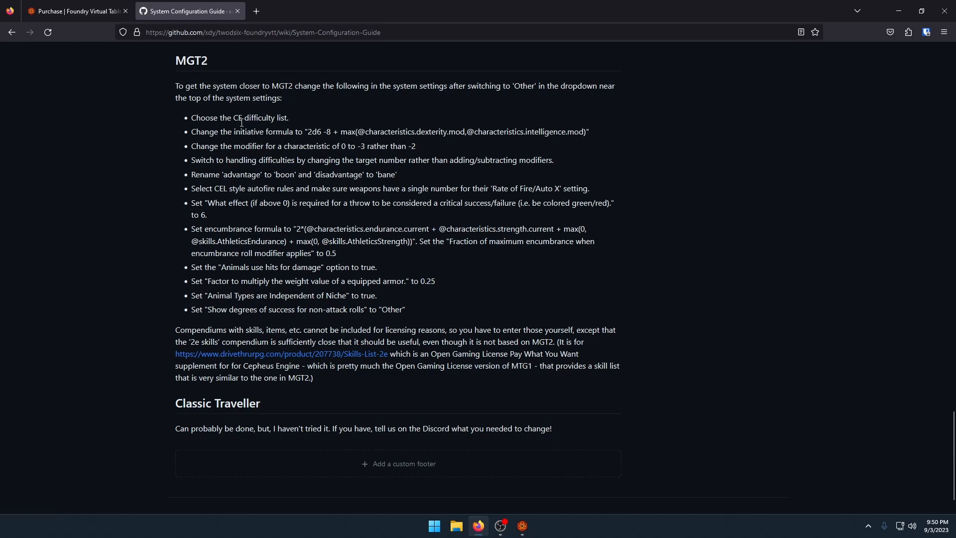
Return to Foundry, reopen the advanced ruleset settings and select CE as the variant's difficulty list
left_click(522, 526)
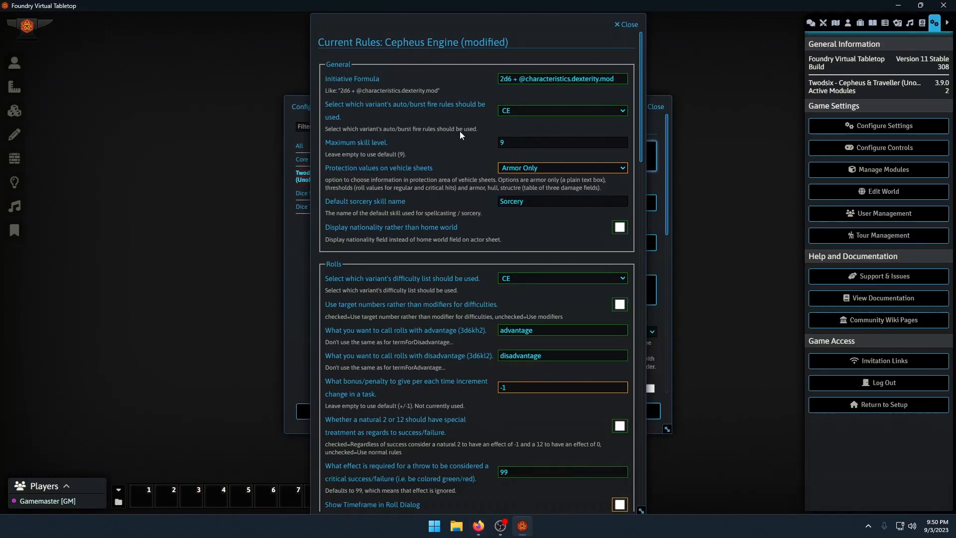
left_click(627, 25)
left_click(613, 151)
left_click(518, 280)
left_click(507, 290)
left_click(478, 526)
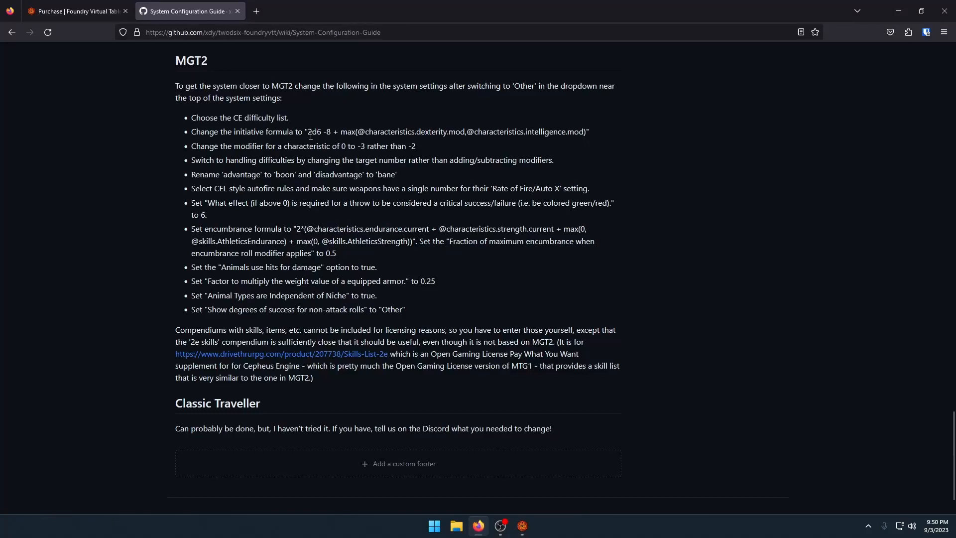
left_click_drag(311, 134, 587, 135)
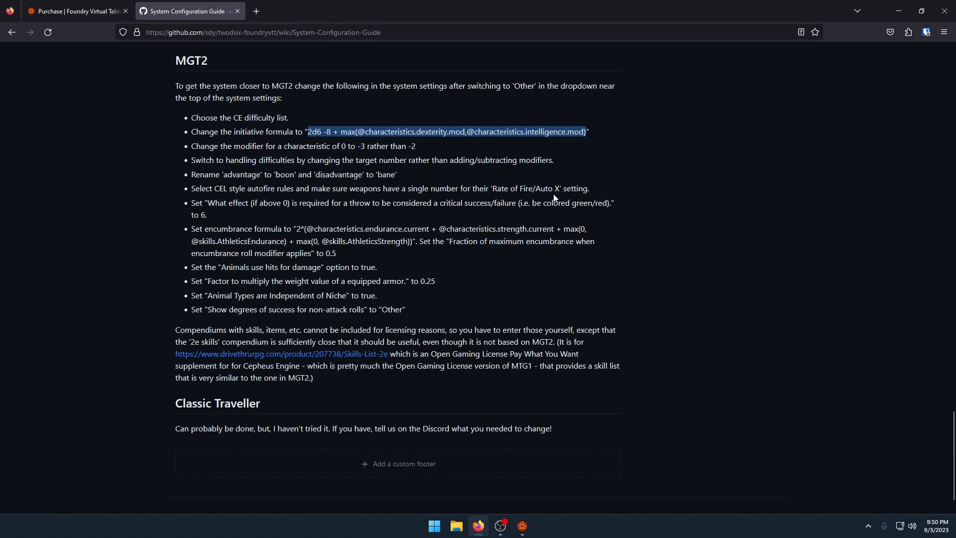
left_click(522, 526)
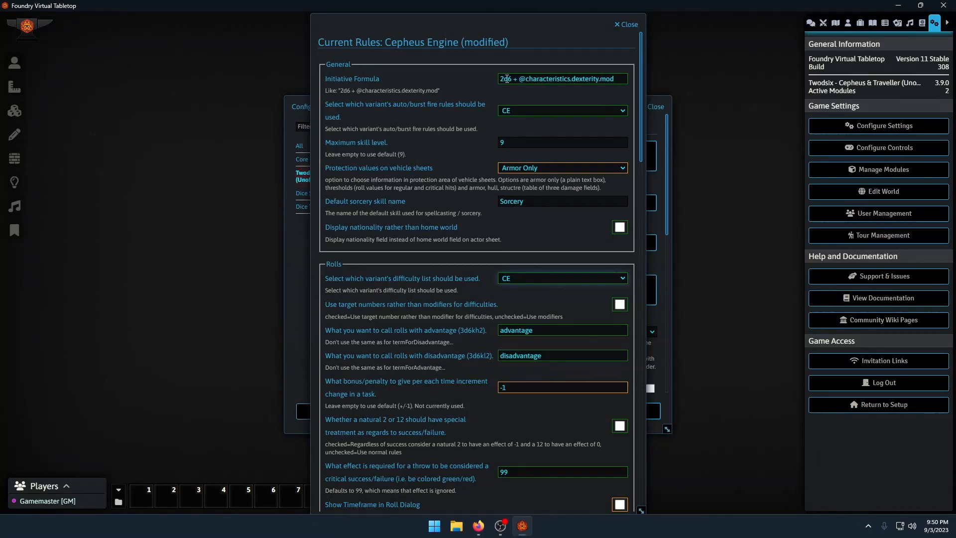
triple_click(507, 79)
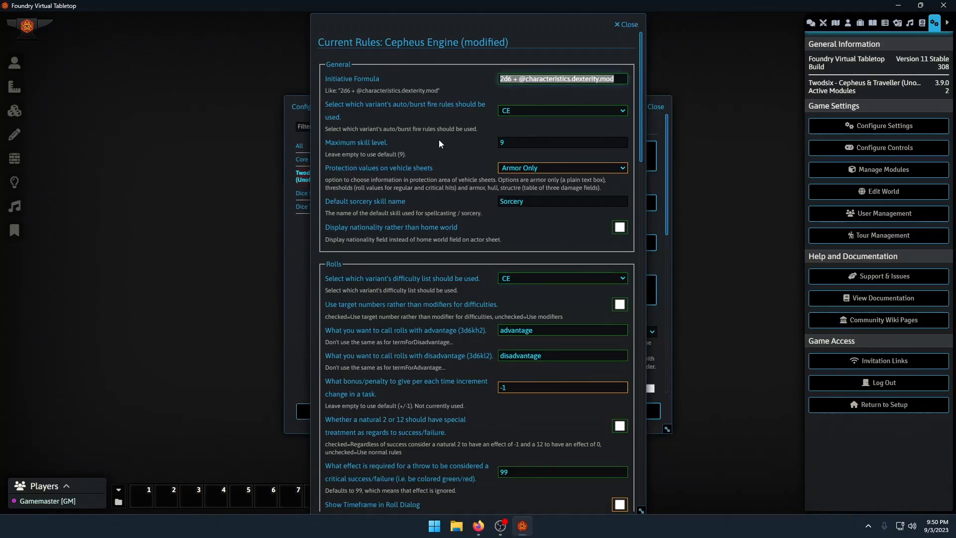
type("2d6 + max(@characteristics.dexterity.mod,@characteristics.intelligence.mod)")
scroll(563, 75, "down", 3)
scroll(579, 62, "up", 3)
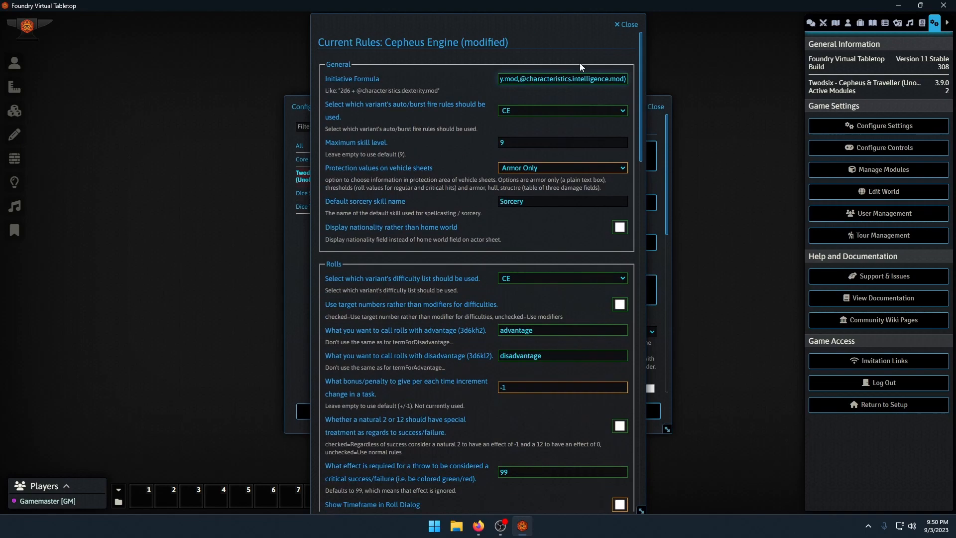
Check the next MGT2 instruction in the Firefox guide and set Foundry's modifier for a characteristic value of zero to -3
key("alt+Tab")
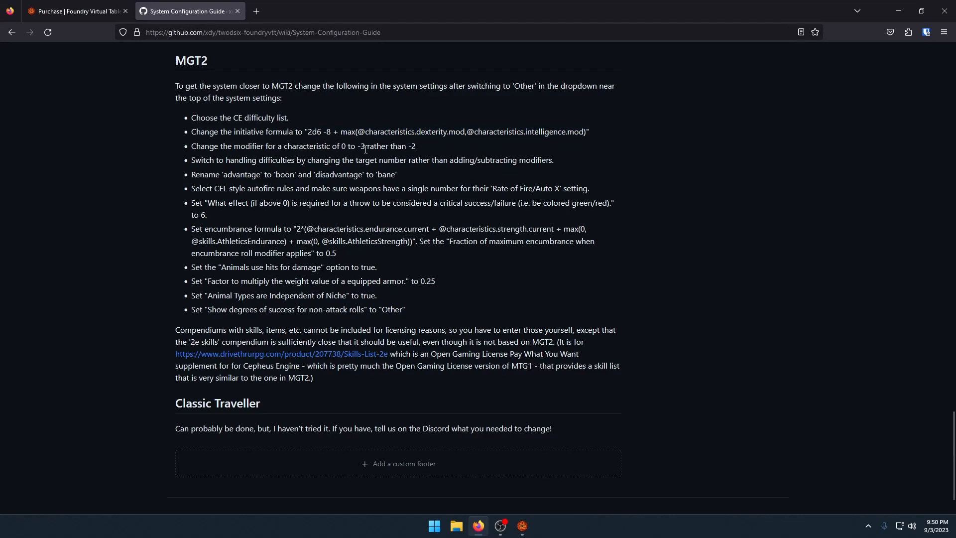
key("alt+Tab")
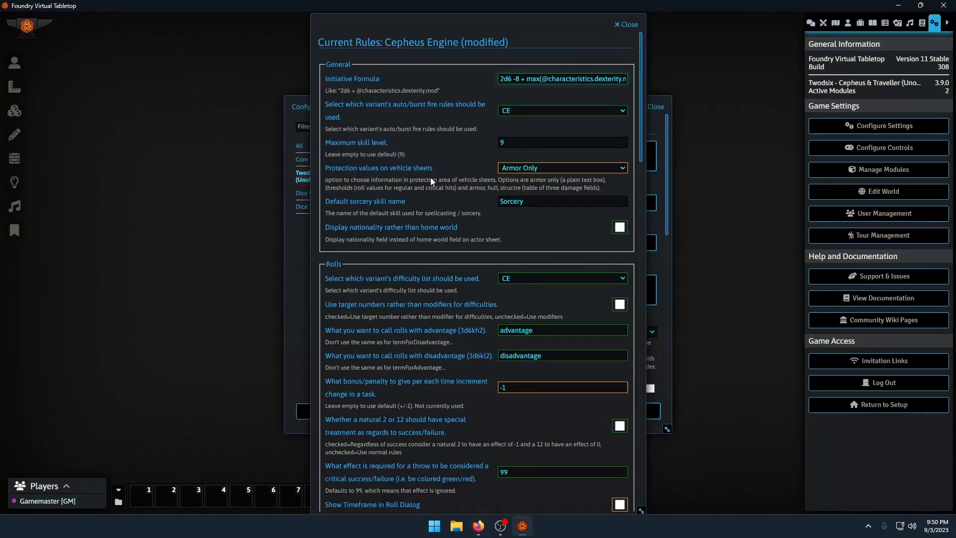
scroll(437, 250, "down", 5)
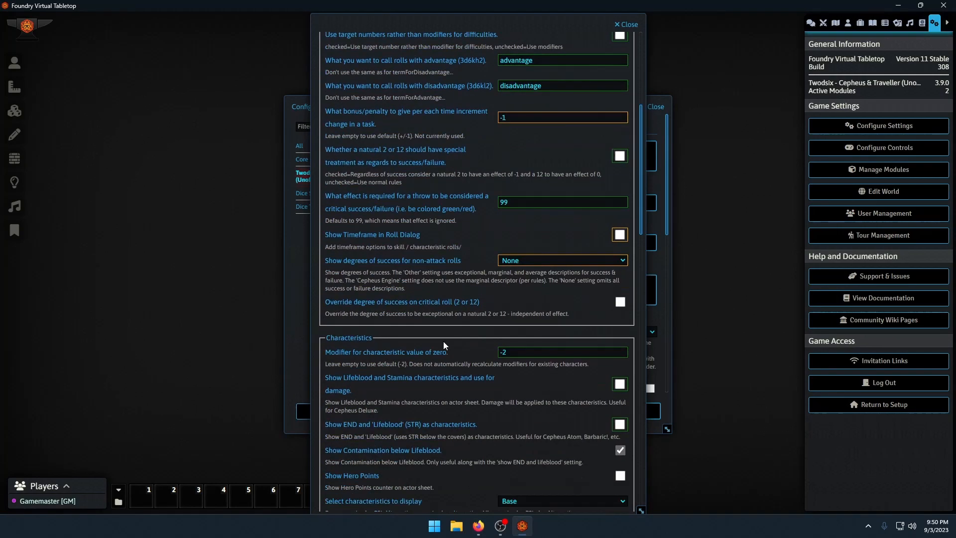
scroll(444, 345, "down", 2)
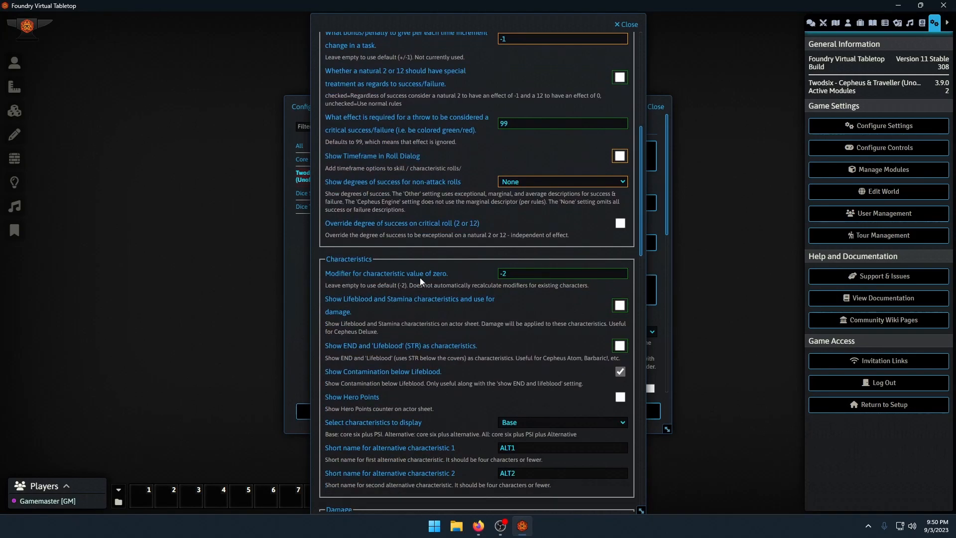
left_click(546, 276)
Consult the Firefox guide on handling difficulties and enable target numbers rather than modifiers for difficulties in Foundry's ruleset settings
key("alt+Tab")
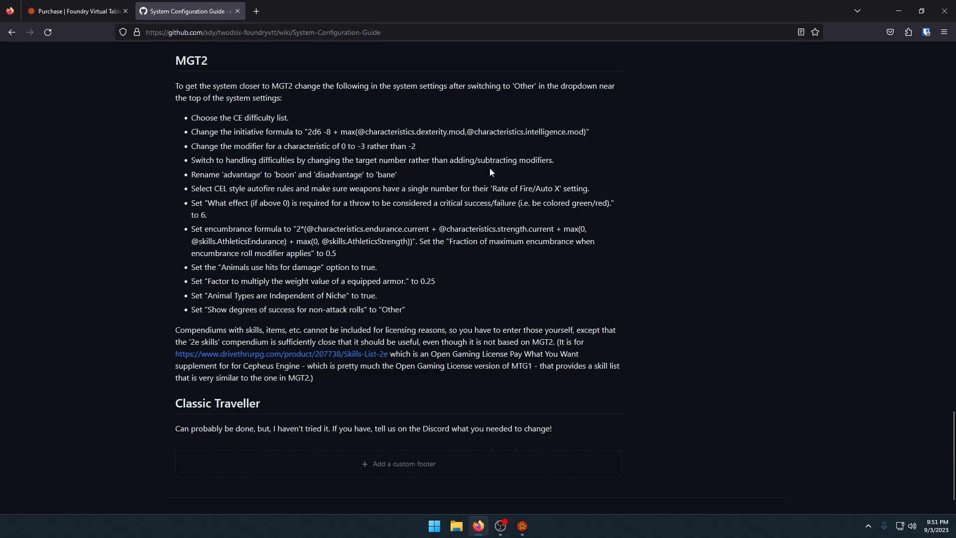
key("alt+Tab")
scroll(478, 279, "down", 1)
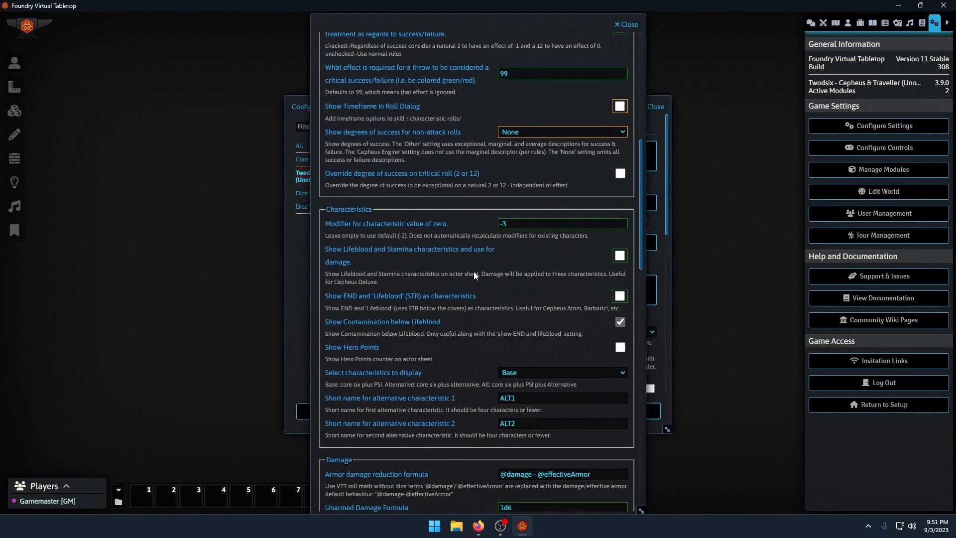
scroll(457, 272, "up", 4)
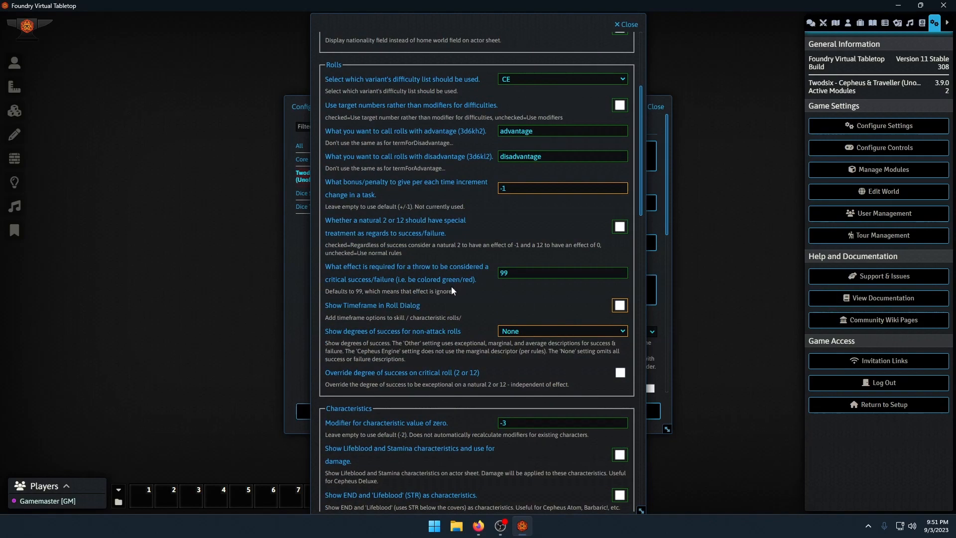
scroll(392, 306, "up", 1)
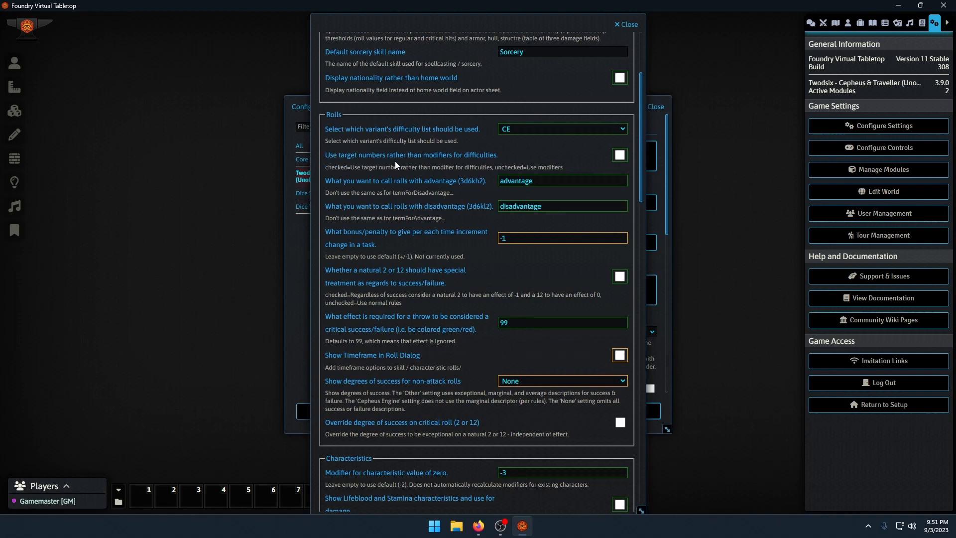
left_click(620, 156)
Check the Firefox guide's naming instruction and, back in Foundry, name rolls with advantage "boon" and rolls with disadvantage "bane"
key("alt+Tab")
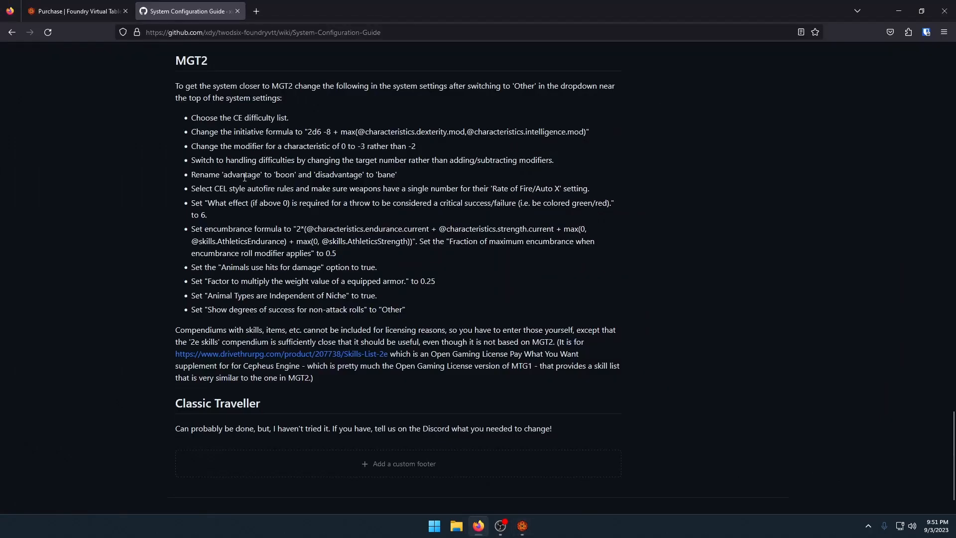
key("alt+Tab")
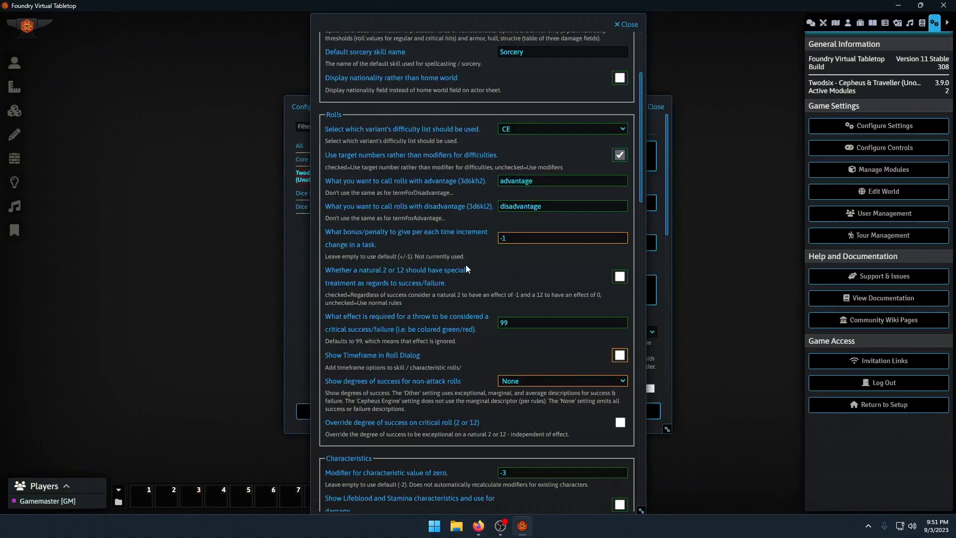
left_click_drag(573, 181, 443, 179)
type("boon")
key("Tab")
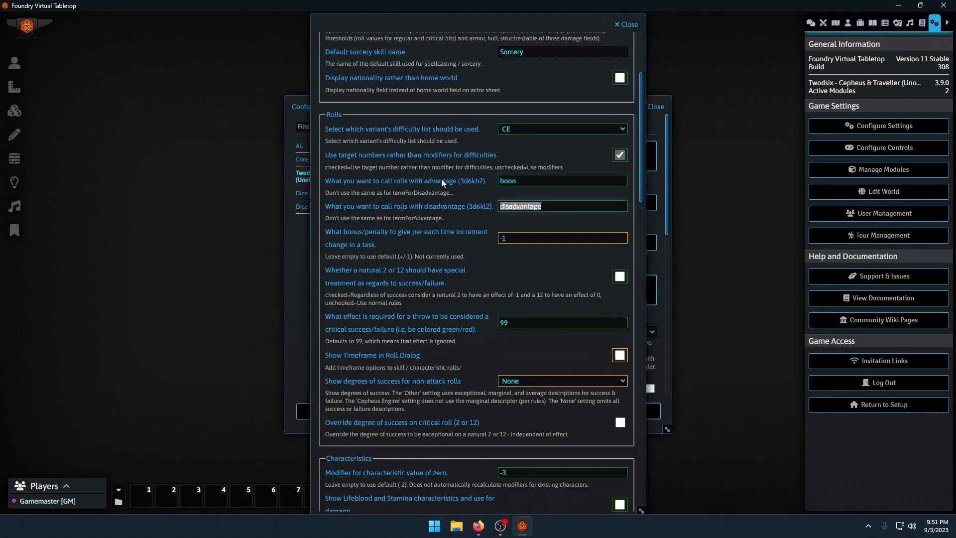
type("bane")
Consult the Firefox guide on autofire rules and select CEL as the variant's auto/burst fire rules in Foundry
left_click(478, 526)
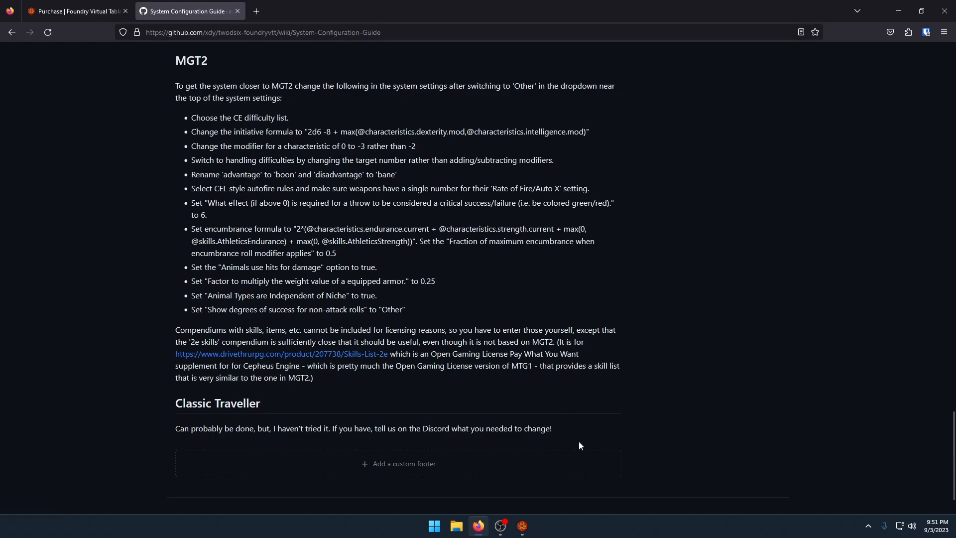
left_click(523, 526)
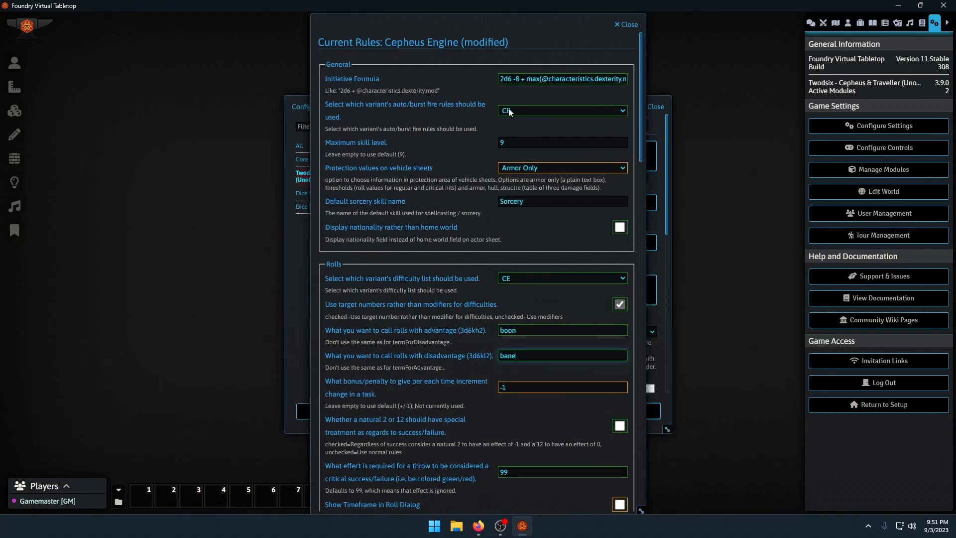
left_click(532, 110)
left_click(513, 127)
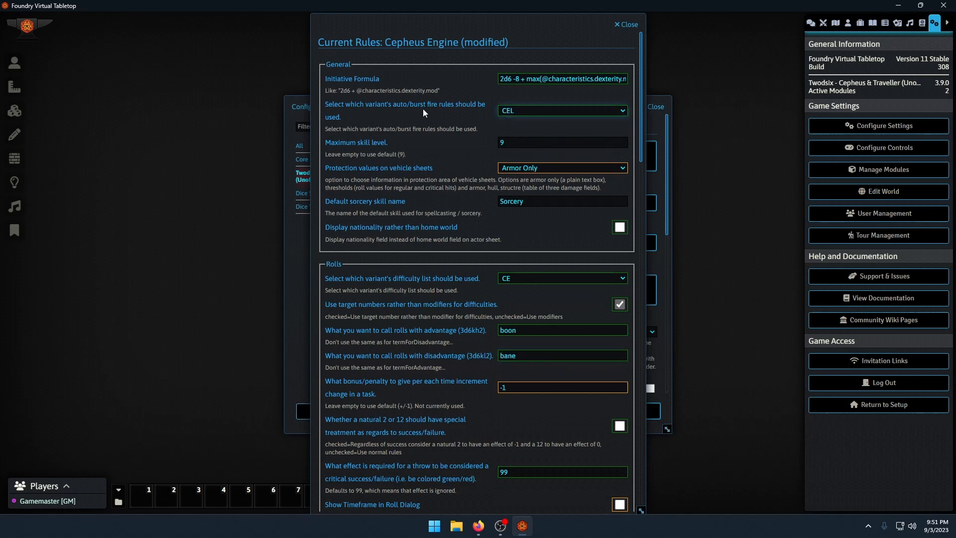
Check the critical success/failure instruction in the Firefox guide and set Foundry's required effect for a critical throw to 6
left_click(478, 526)
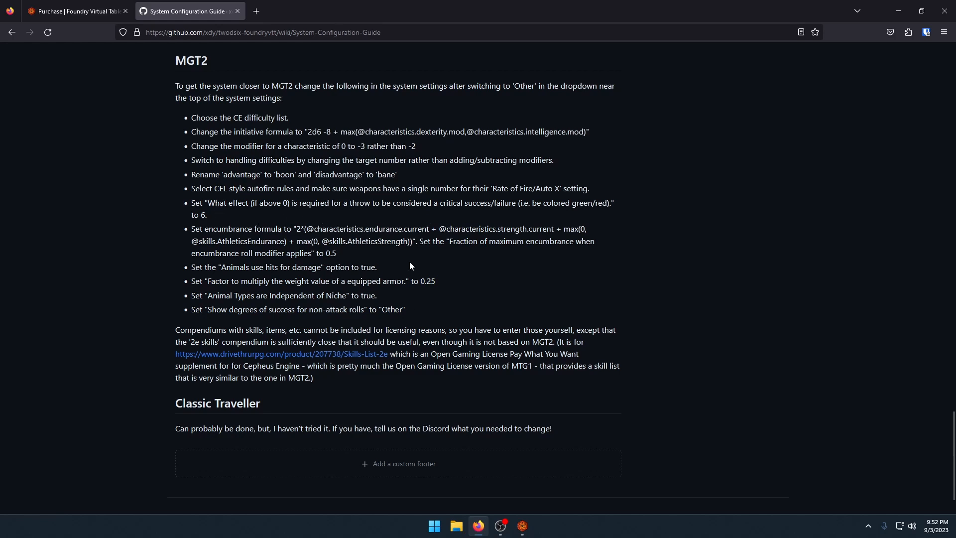
key("alt+Tab")
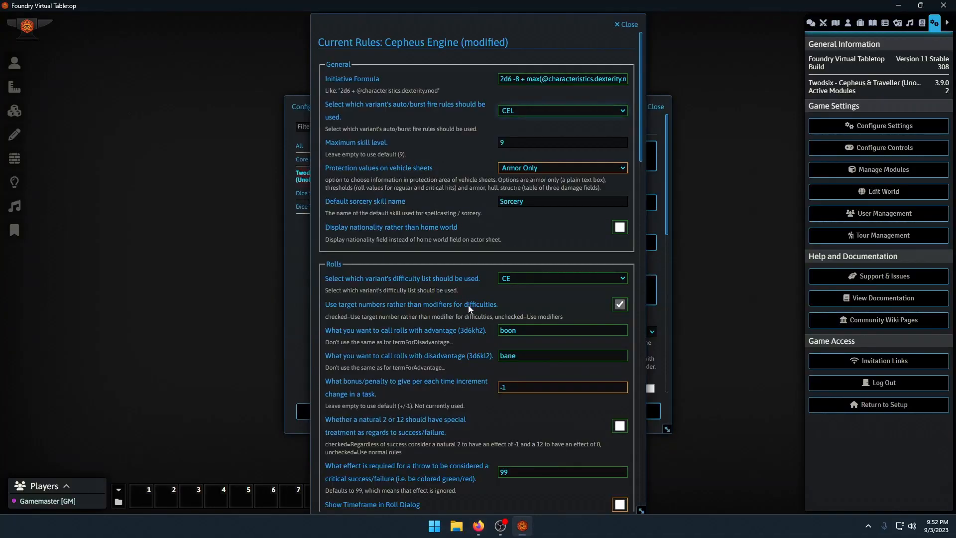
scroll(465, 316, "down", 4)
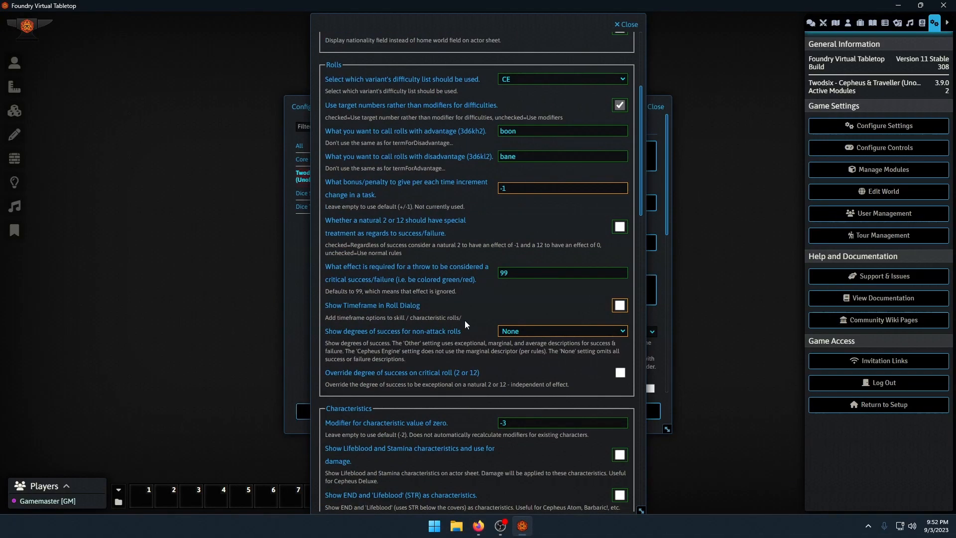
scroll(465, 324, "down", 8)
scroll(464, 322, "down", 9)
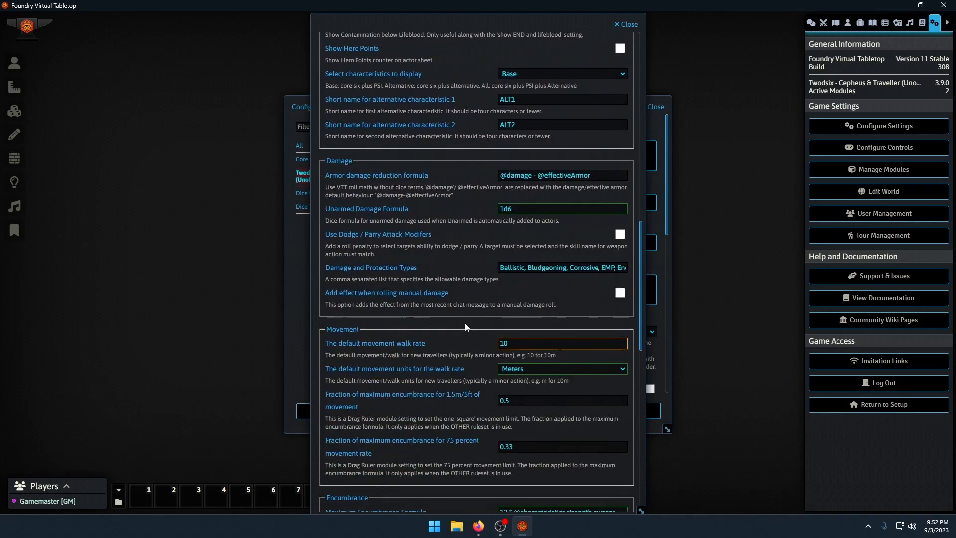
scroll(465, 322, "up", 15)
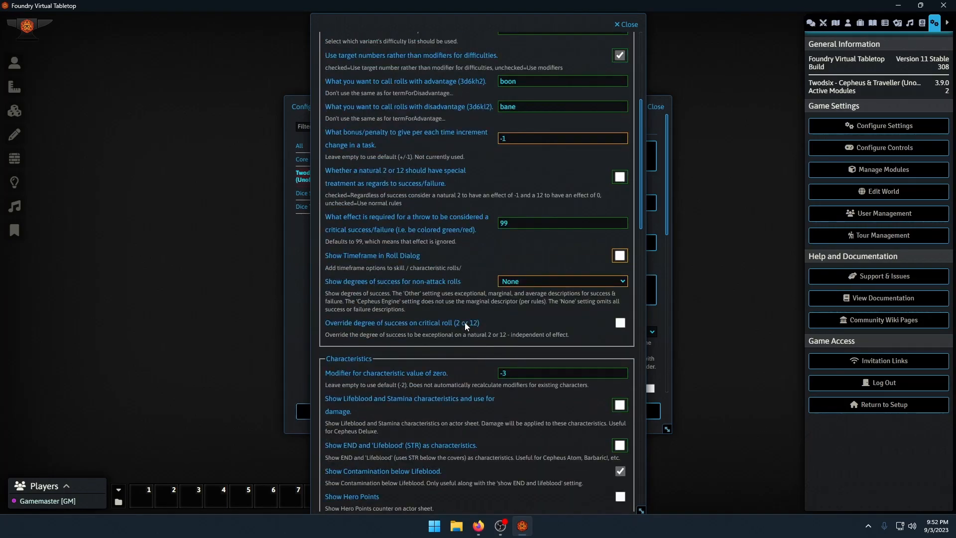
scroll(465, 321, "up", 2)
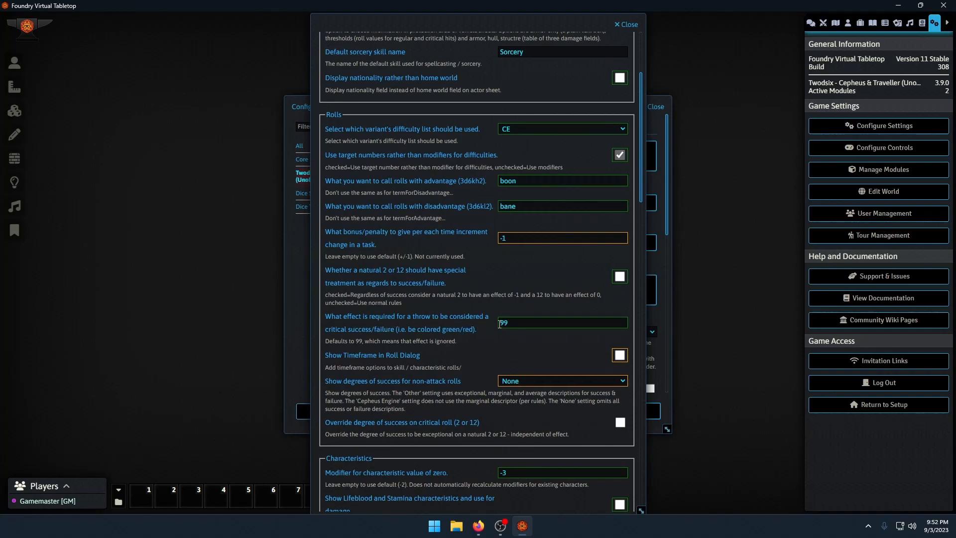
double_click(530, 322)
type("6")
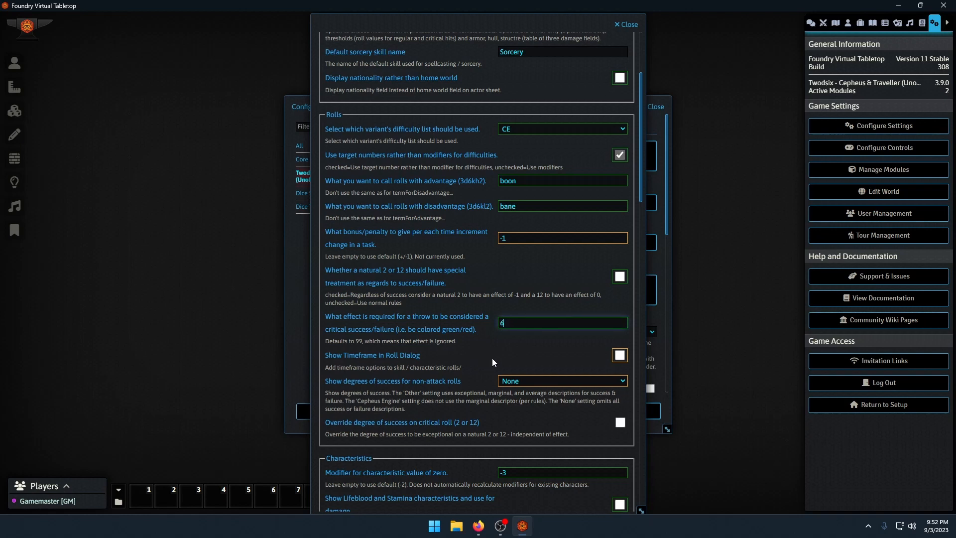
left_click(454, 335)
left_click(478, 526)
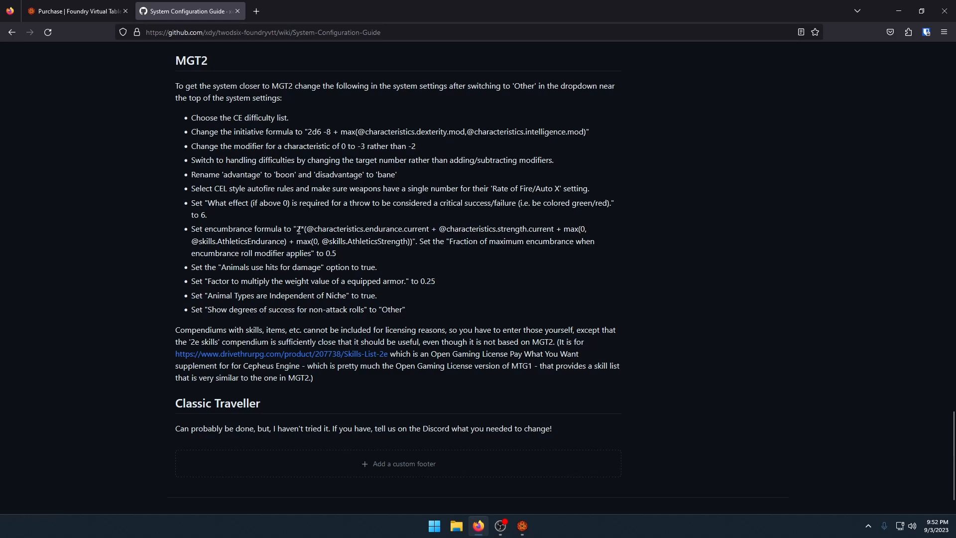
left_click_drag(297, 231, 413, 244)
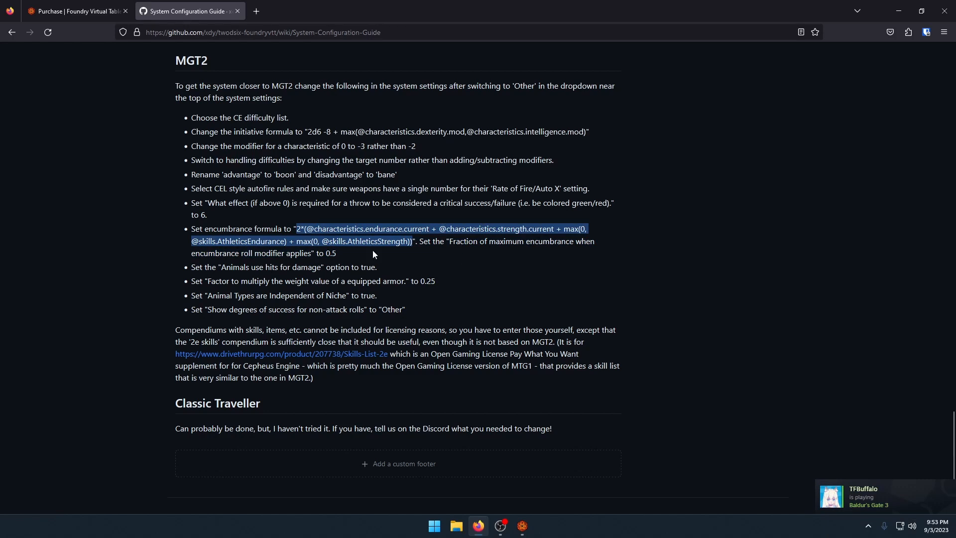
mouse_move(529, 531)
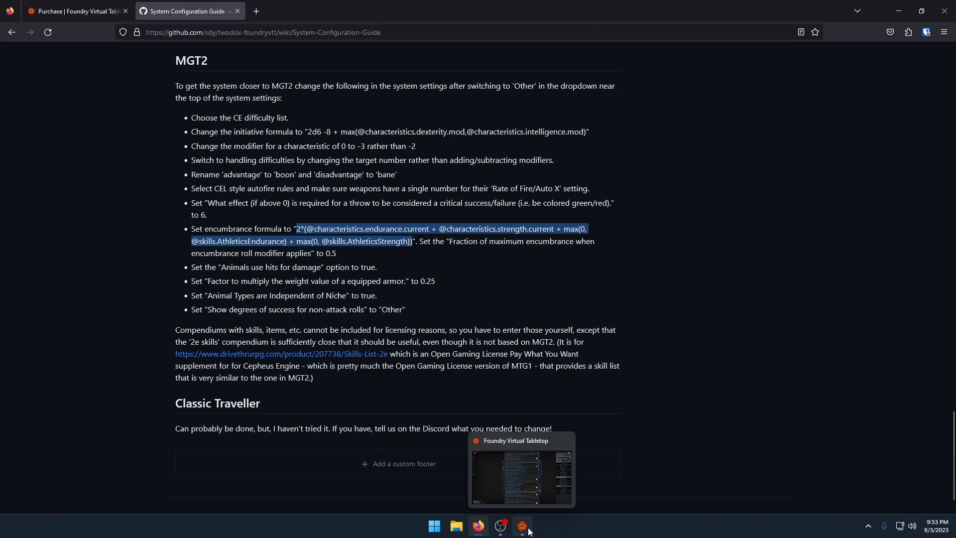
left_click(529, 532)
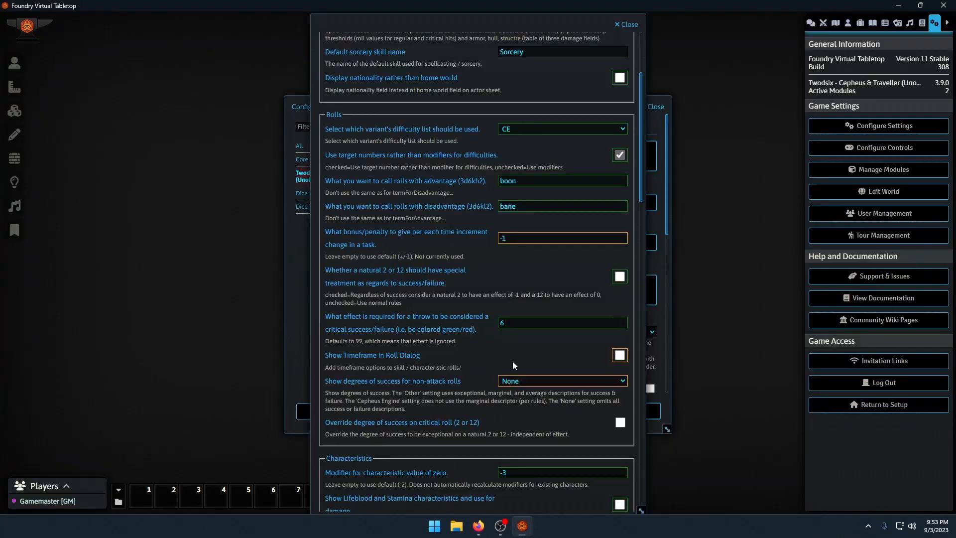
scroll(463, 347, "down", 10)
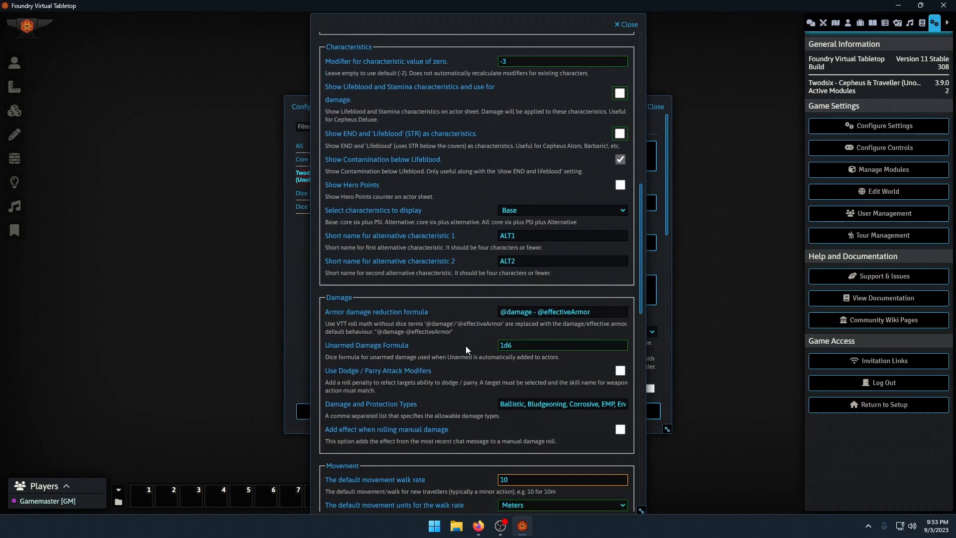
scroll(465, 345, "down", 5)
scroll(595, 263, "down", 1)
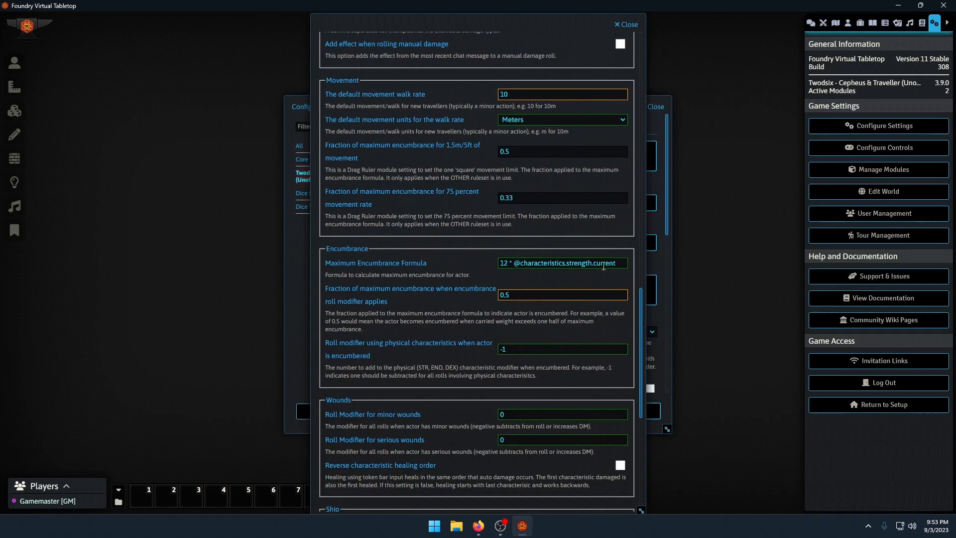
left_click(550, 263)
key("ctrl+a")
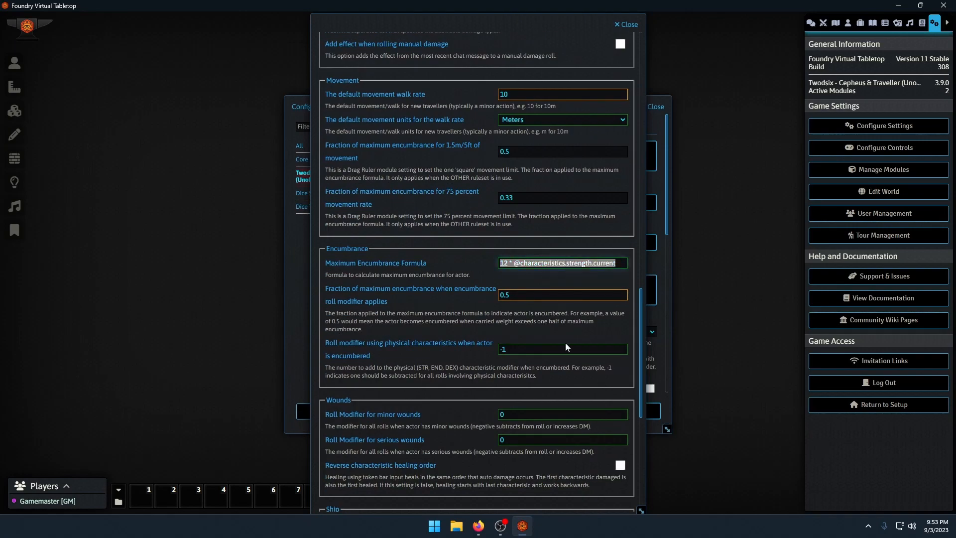
key("ctrl+v")
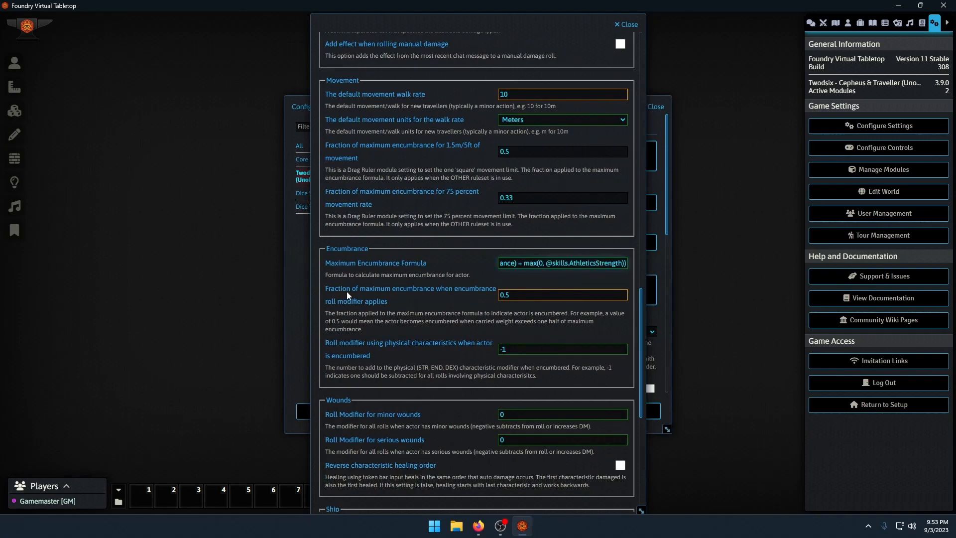
key("alt+Tab")
key("alt+Tab")
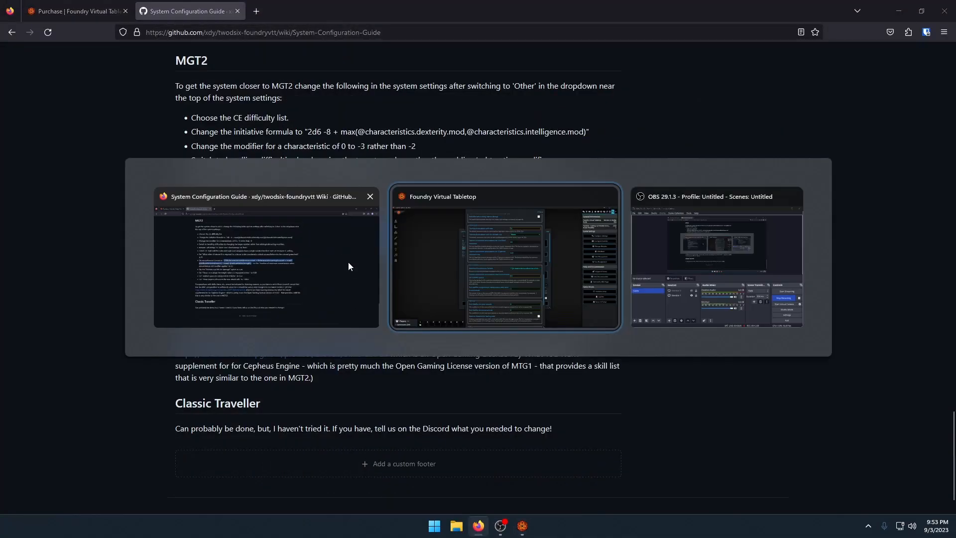
left_click(551, 294)
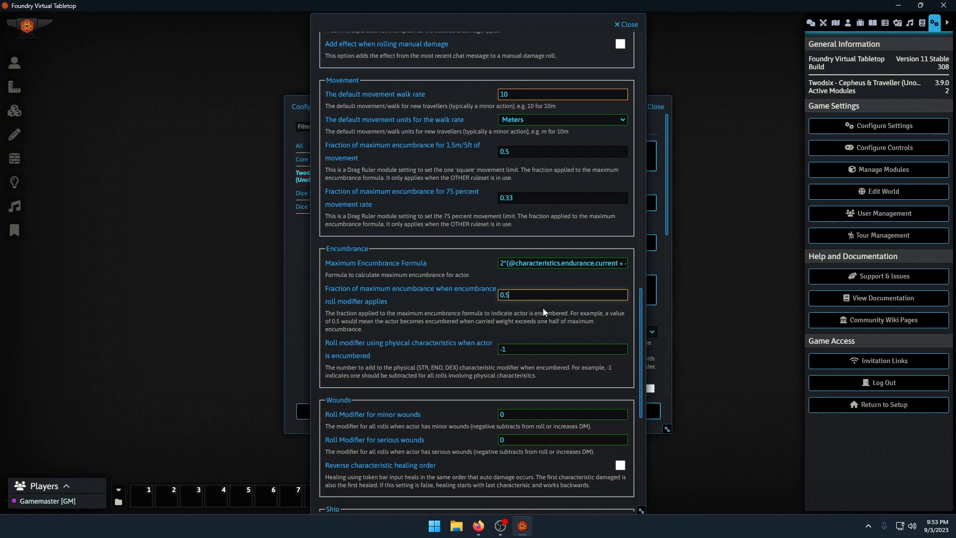
Read the next MGT2 instruction in the Firefox guide and enable "Animals use hits for damage" in Foundry's ruleset settings
key("alt+Tab")
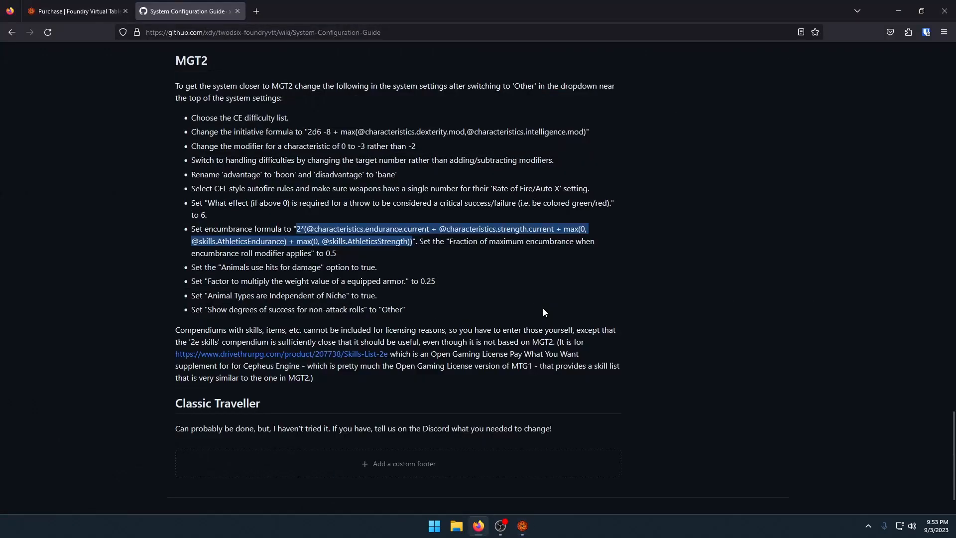
left_click(221, 264)
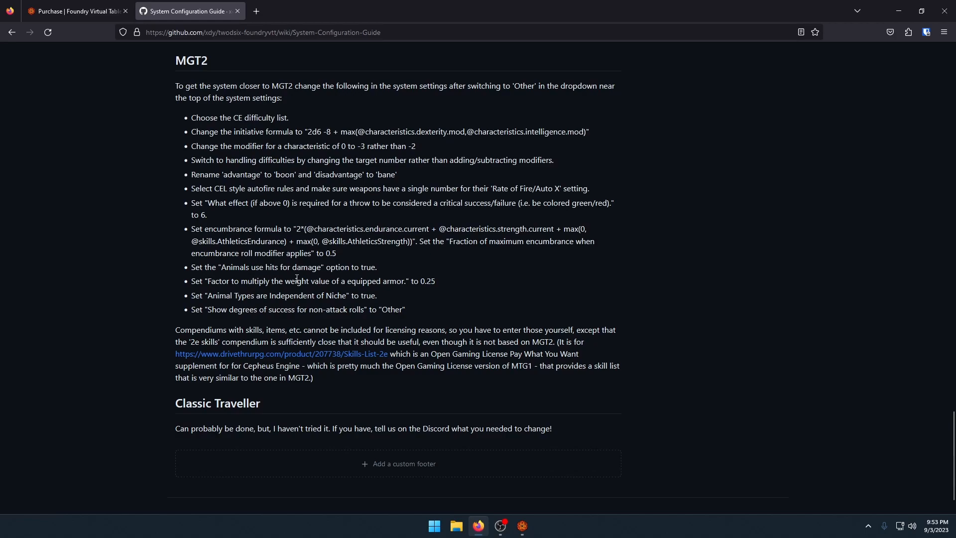
key("alt+Tab")
scroll(482, 345, "down", 10)
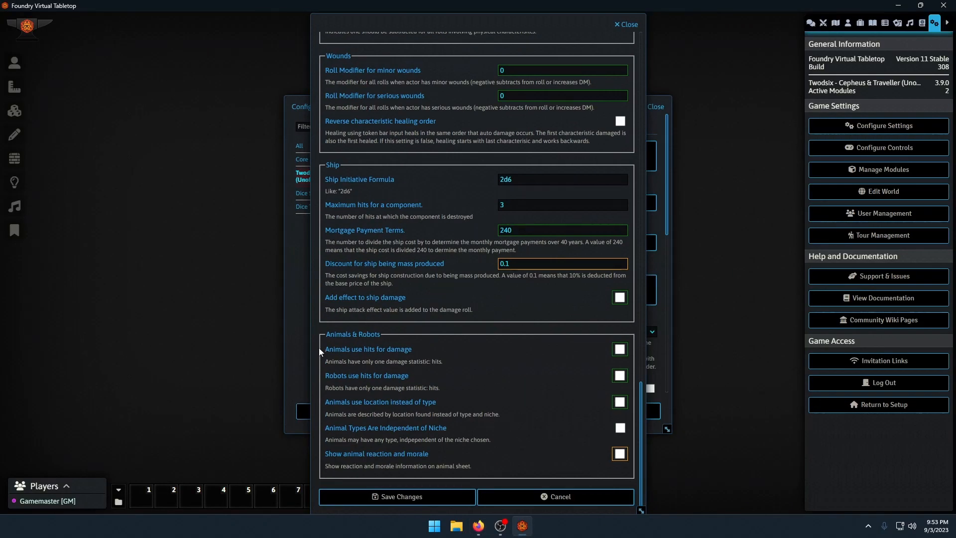
left_click(620, 349)
Look up the armor weight instruction in the Firefox guide, search Foundry's advanced ruleset settings for it and save the changes
key("alt+Tab")
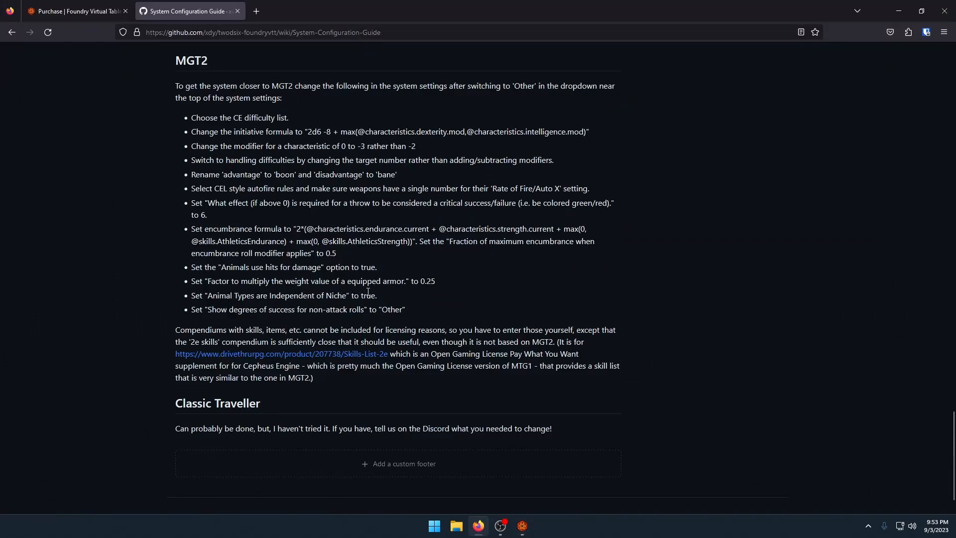
key("alt+Tab")
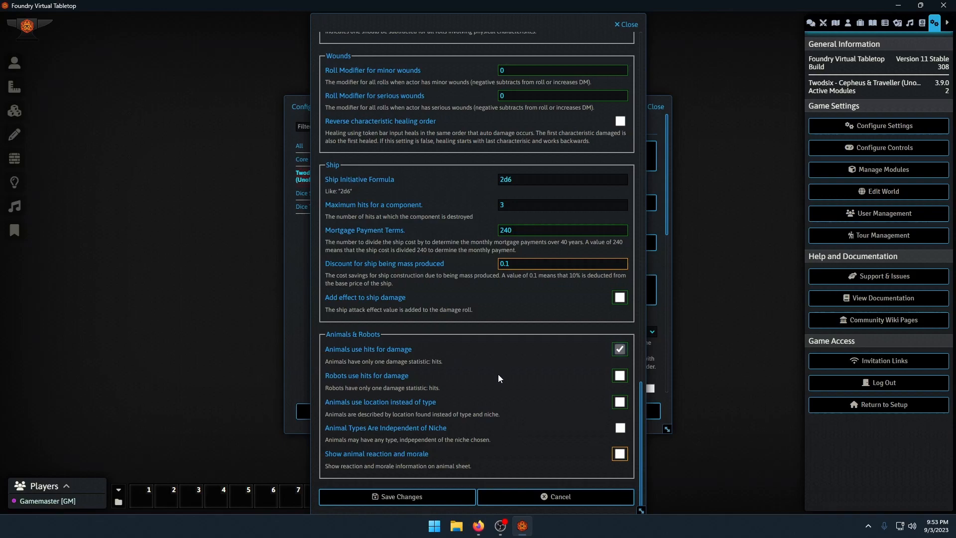
scroll(497, 352, "up", 8)
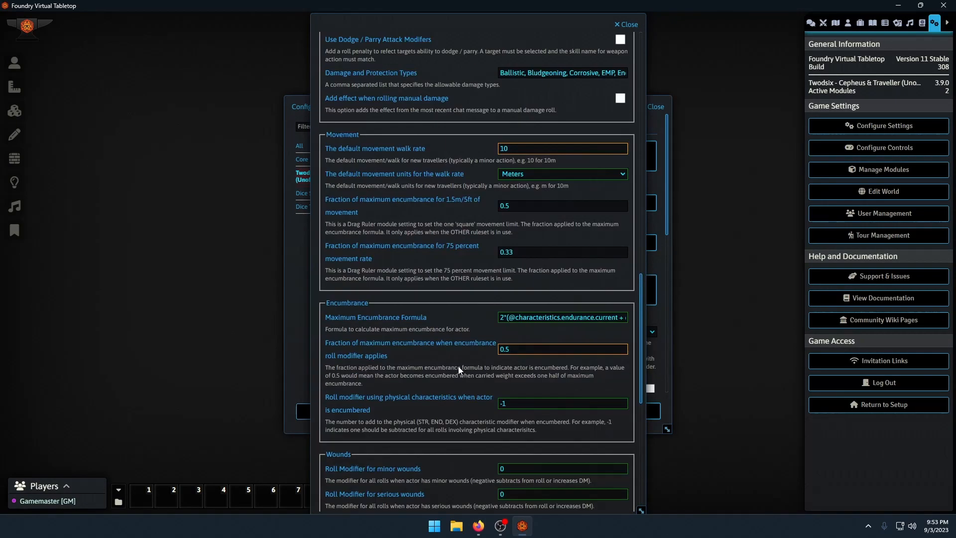
scroll(458, 366, "down", 1)
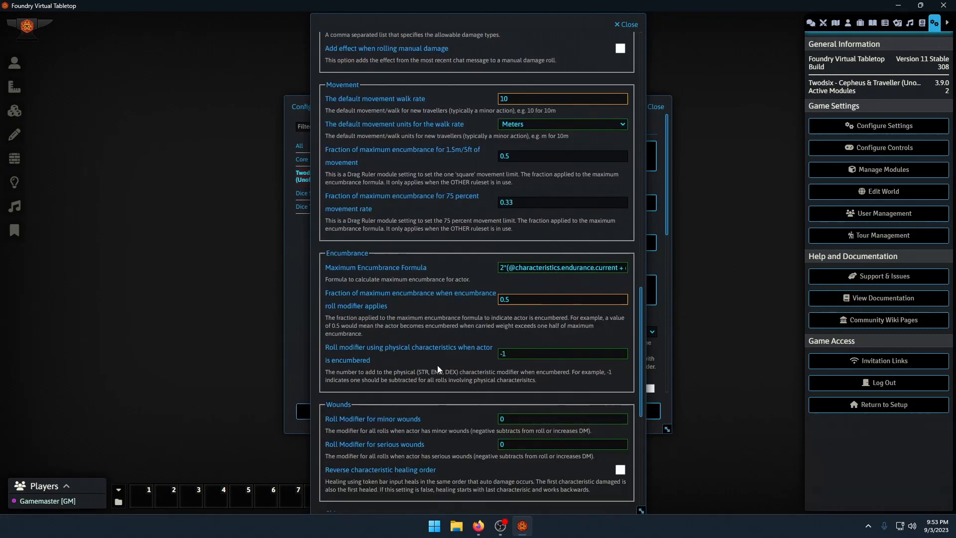
scroll(437, 365, "up", 1)
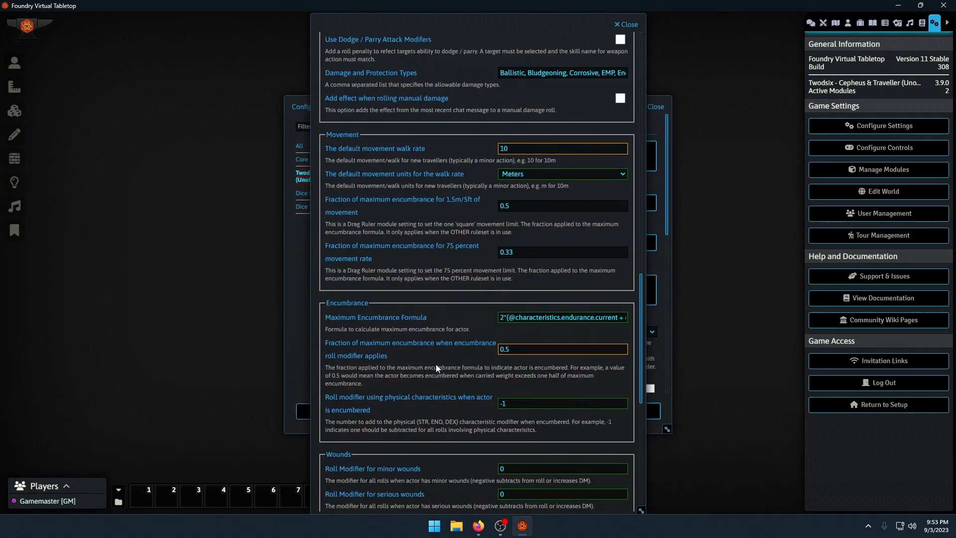
scroll(436, 368, "down", 8)
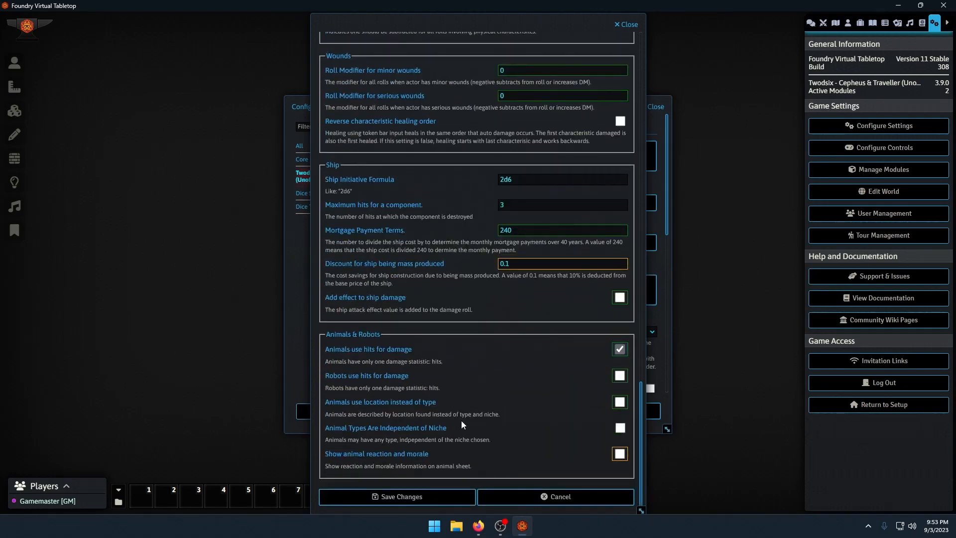
left_click(398, 497)
Set the factor to multiply the weight value of an equipped armor to 0.25 in the Twodsix game settings
scroll(506, 363, "down", 2)
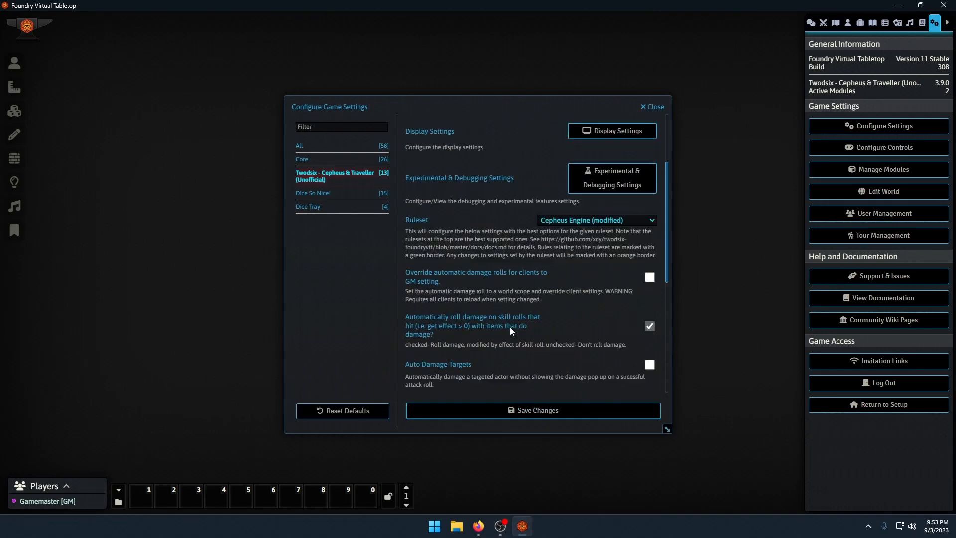
scroll(510, 326, "down", 5)
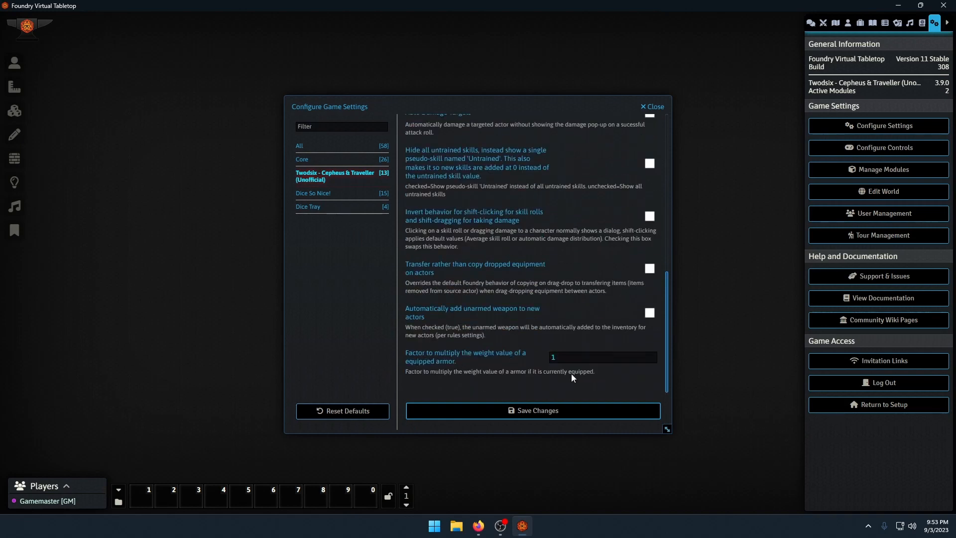
left_click(581, 360)
type("0.25")
left_click(512, 358)
scroll(509, 362, "up", 7)
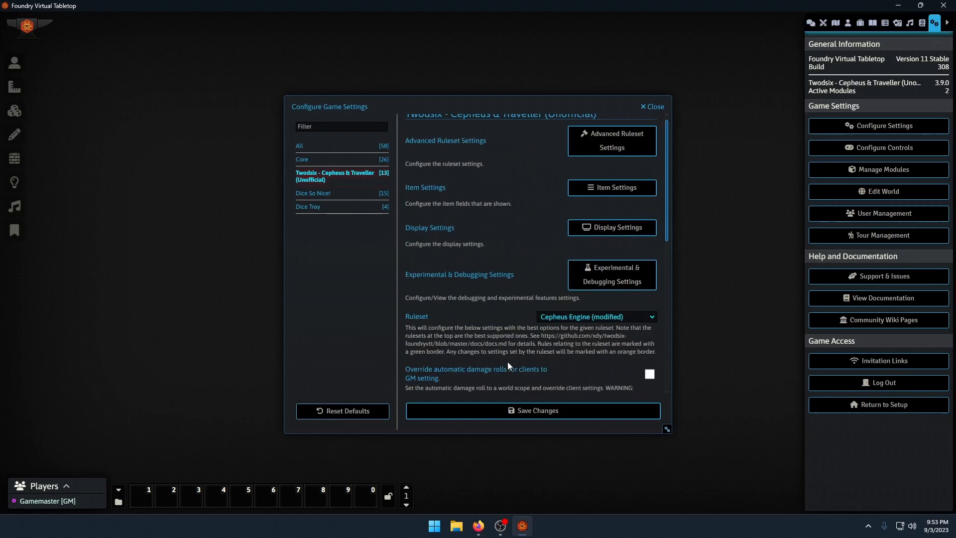
Read the next MGT2 instruction in the Firefox guide and enable "Animal Types Are Independent of Niche" in Foundry's advanced ruleset settings
left_click(623, 149)
scroll(454, 388, "down", 5)
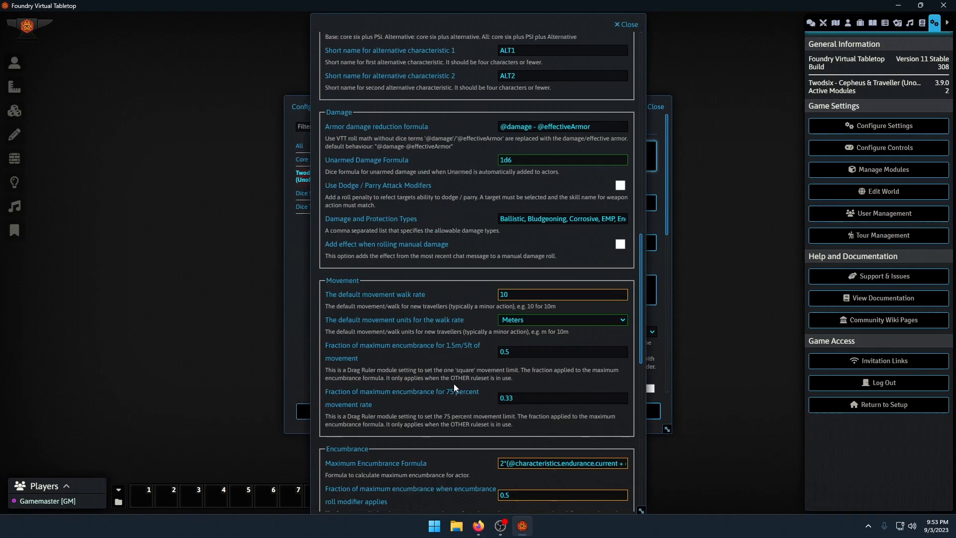
key("alt+Tab")
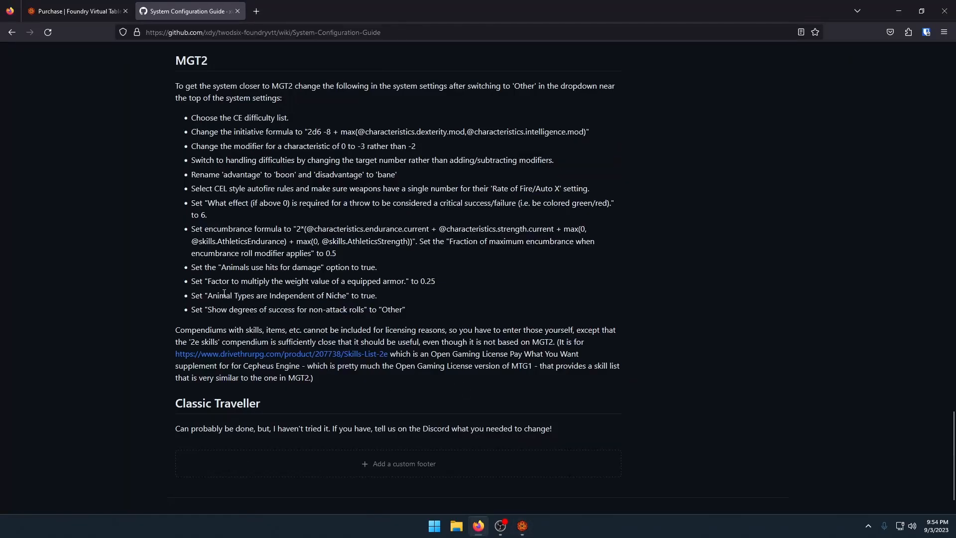
key("alt+Tab")
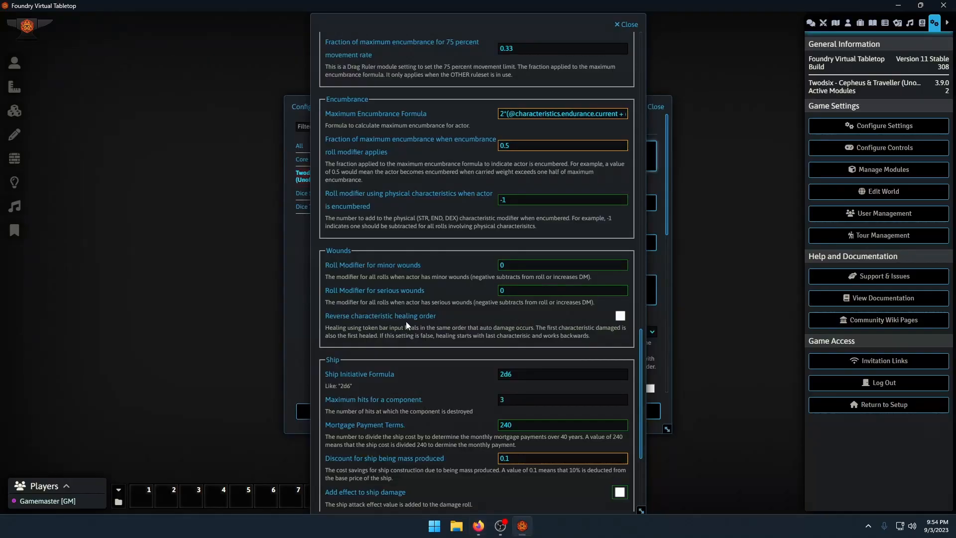
scroll(409, 320, "down", 5)
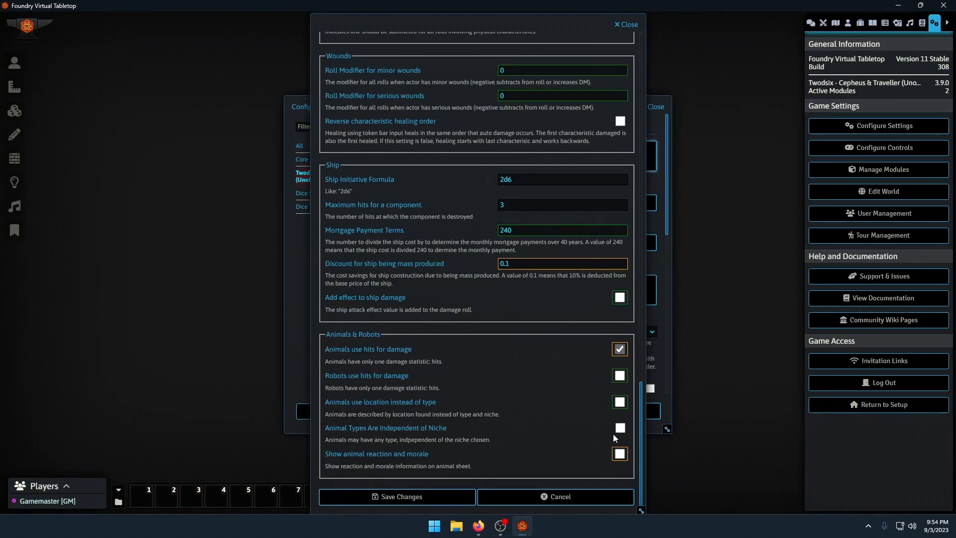
Check the last MGT2 instruction in the Firefox guide and set Foundry's "Show degrees of success for non-attack rolls" to Other
key("alt+Tab")
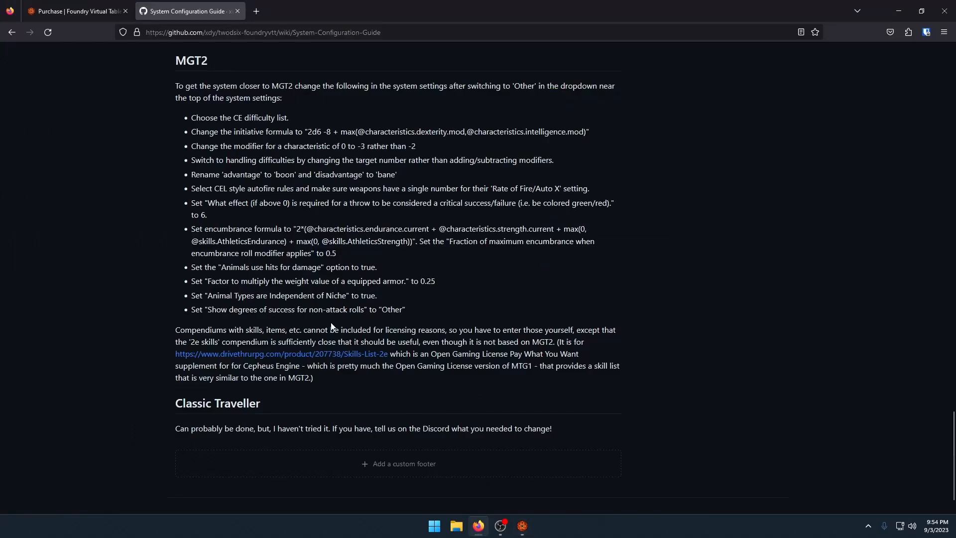
key("alt+Tab")
scroll(422, 372, "up", 15)
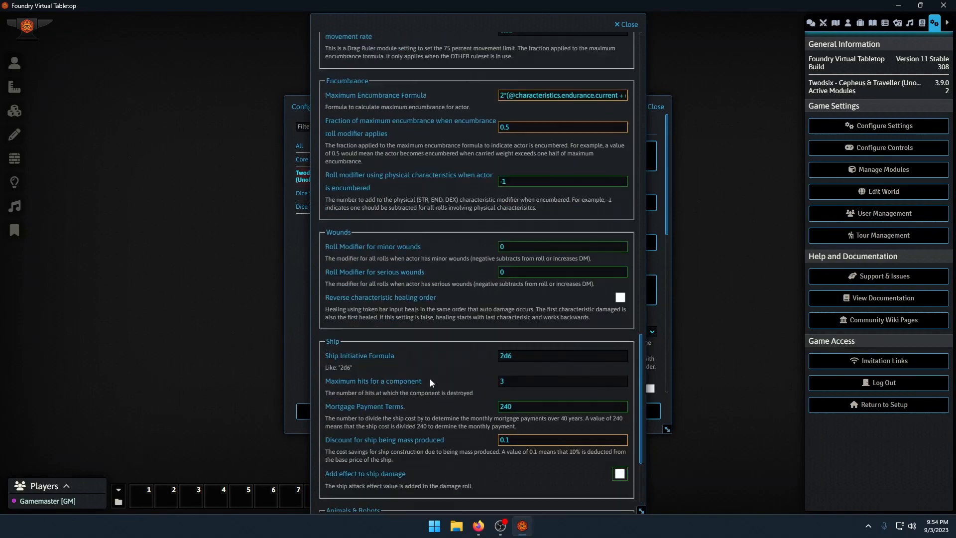
scroll(420, 394, "up", 3)
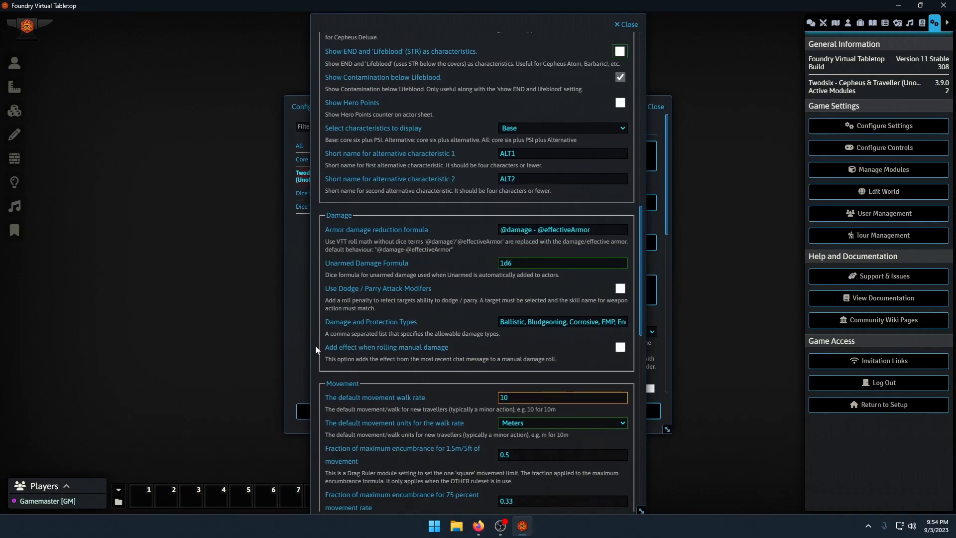
scroll(369, 329, "up", 6)
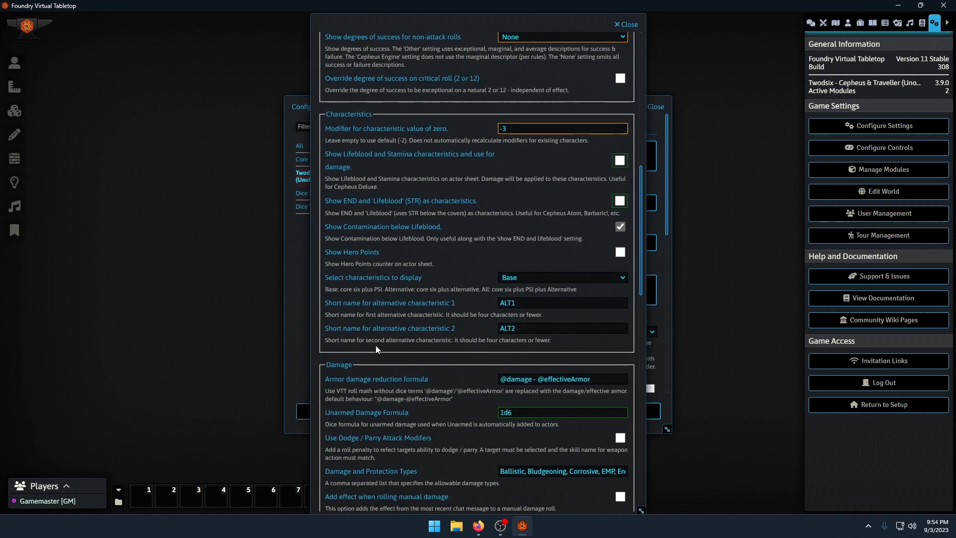
scroll(382, 348, "up", 2)
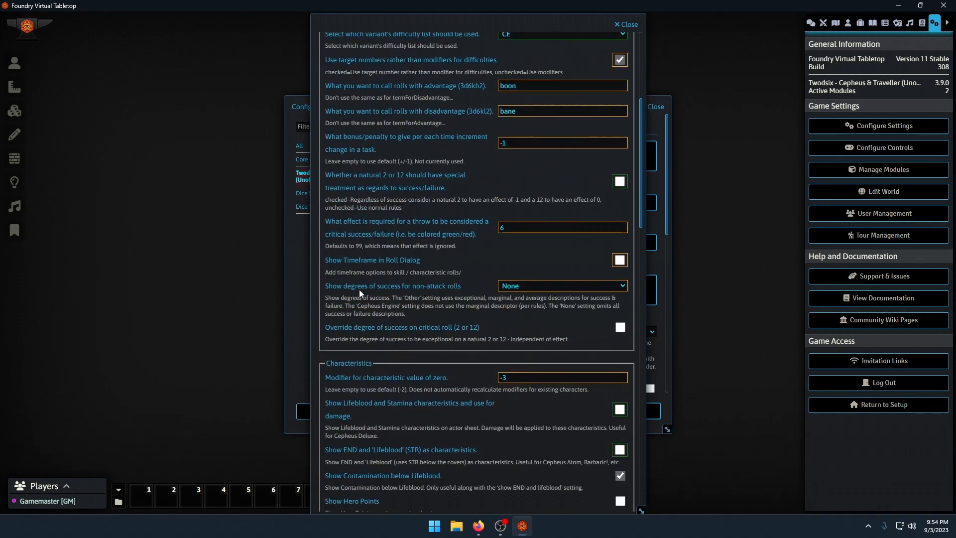
left_click(518, 287)
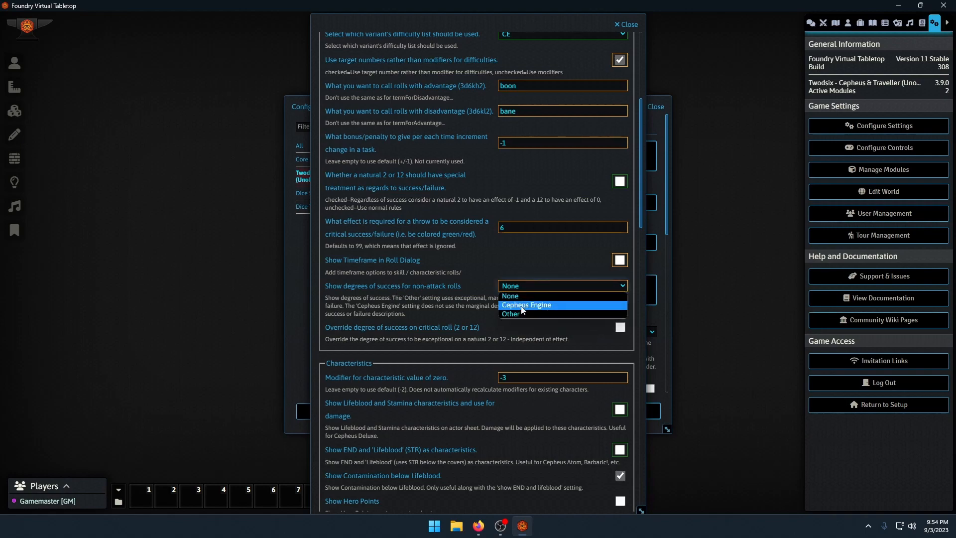
left_click(517, 313)
Save the changes in both the advanced ruleset settings and the main game settings
scroll(509, 312, "down", 6)
scroll(509, 316, "down", 5)
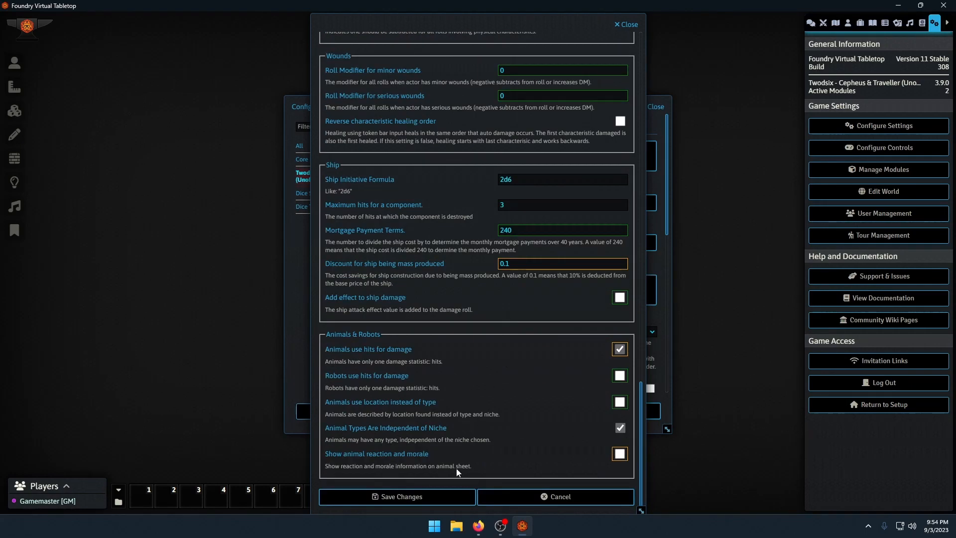
left_click(421, 502)
left_click(525, 410)
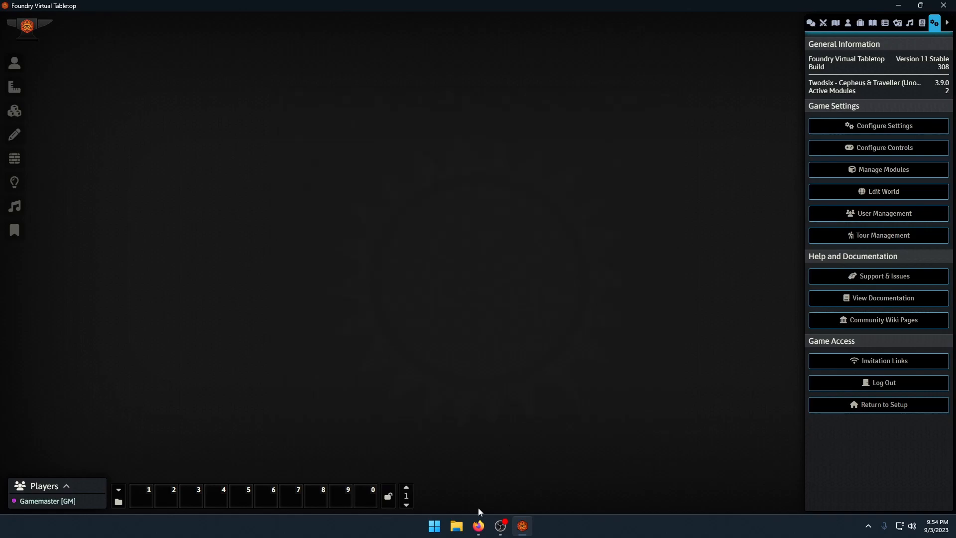
Review the MGT2 section of the System Configuration Guide in Firefox once more, then close the guide and the browser
left_click(478, 524)
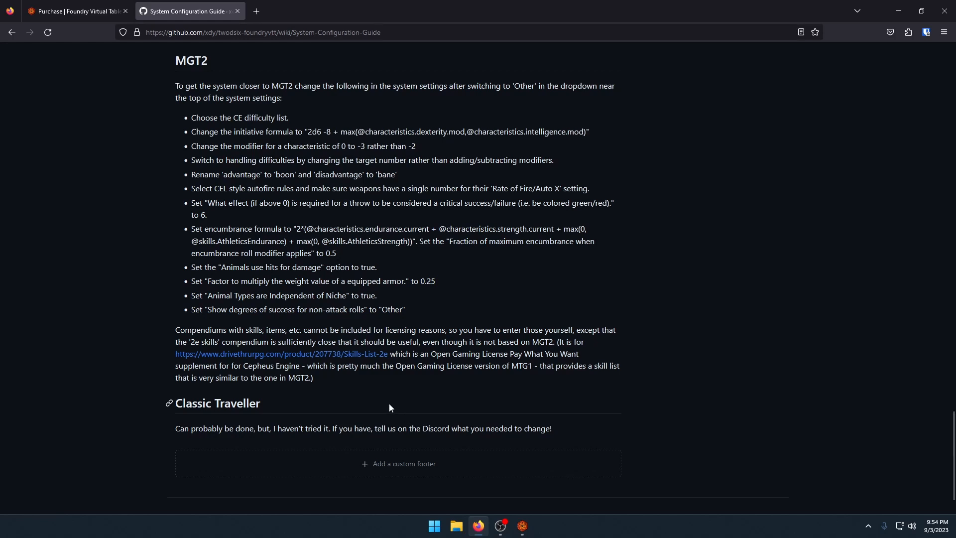
left_click(522, 527)
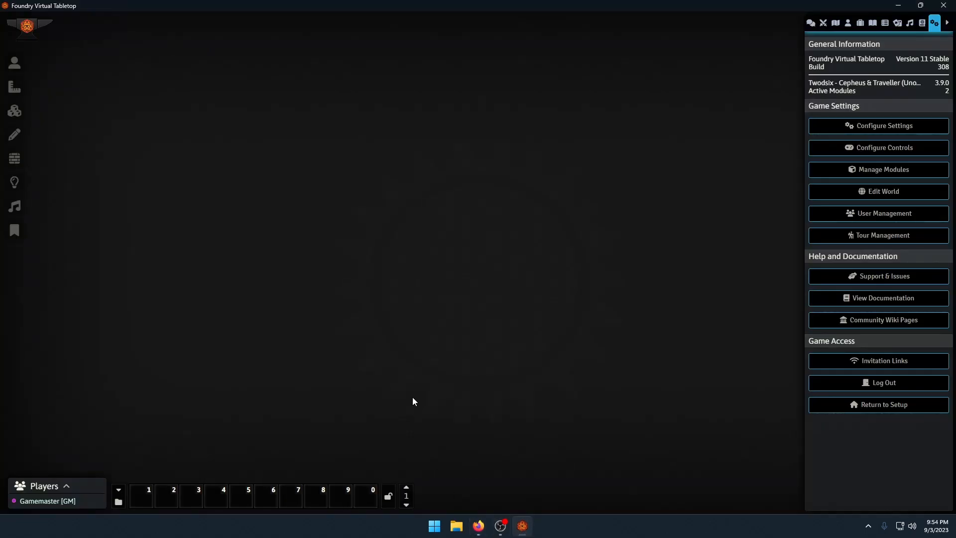
left_click(487, 529)
scroll(338, 396, "up", 15)
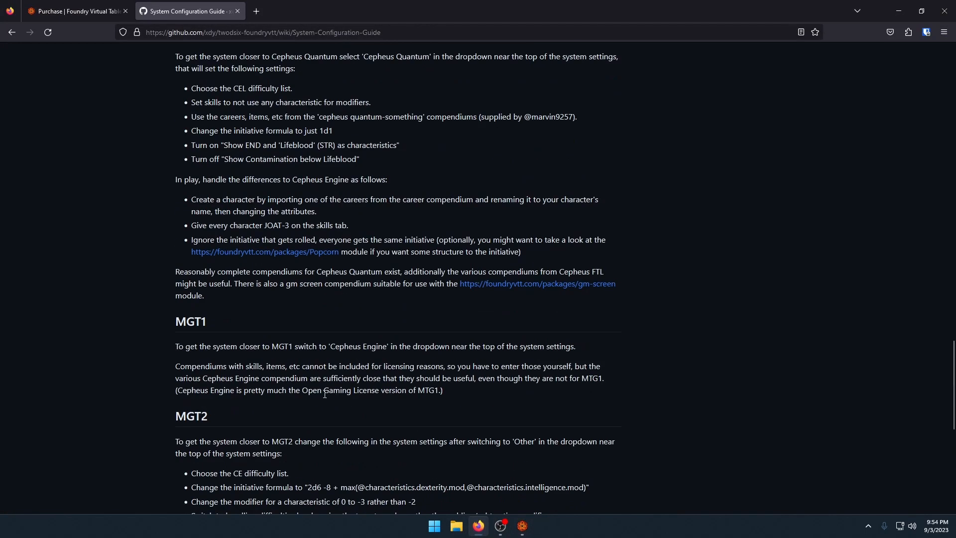
left_click(239, 11)
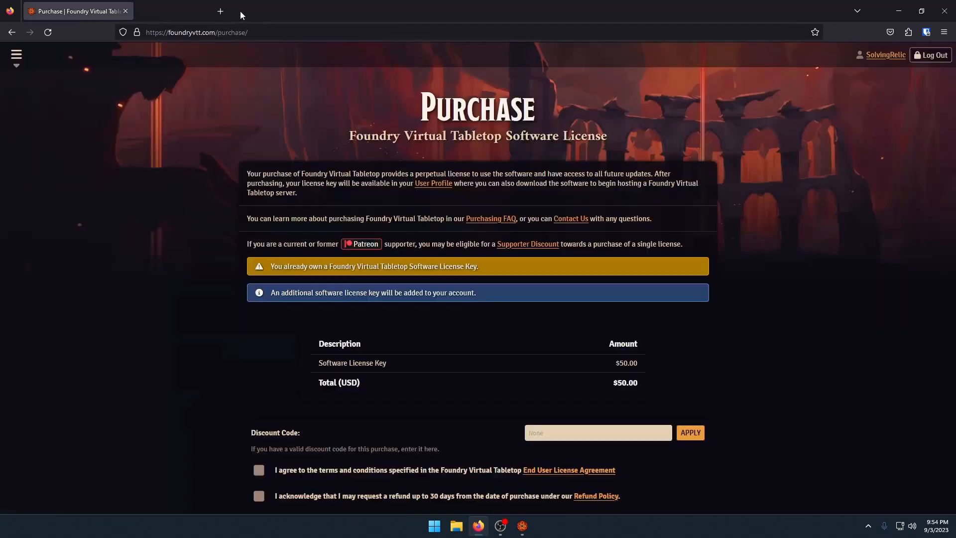
left_click(936, 5)
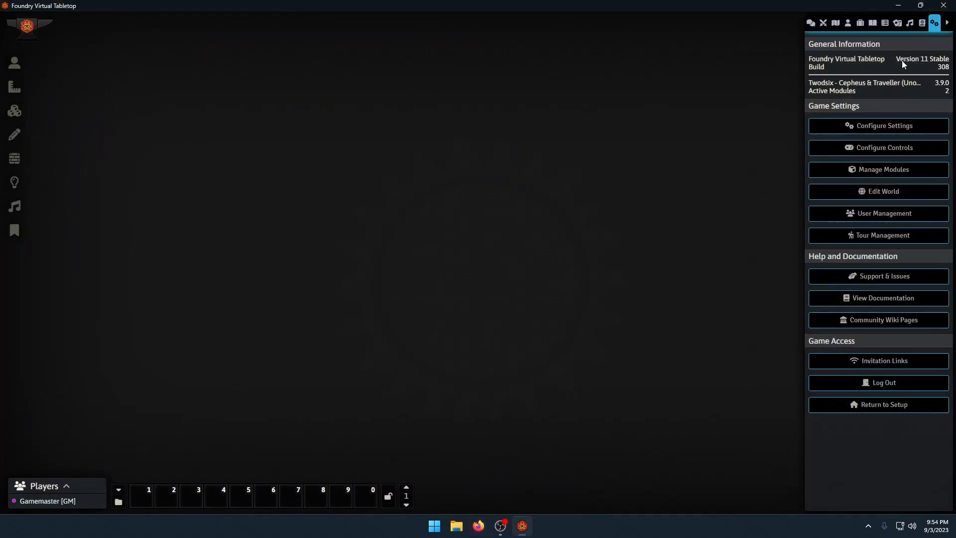
Open the 2e skills compendium in Foundry and move its window clear to view the skill list
left_click(811, 23)
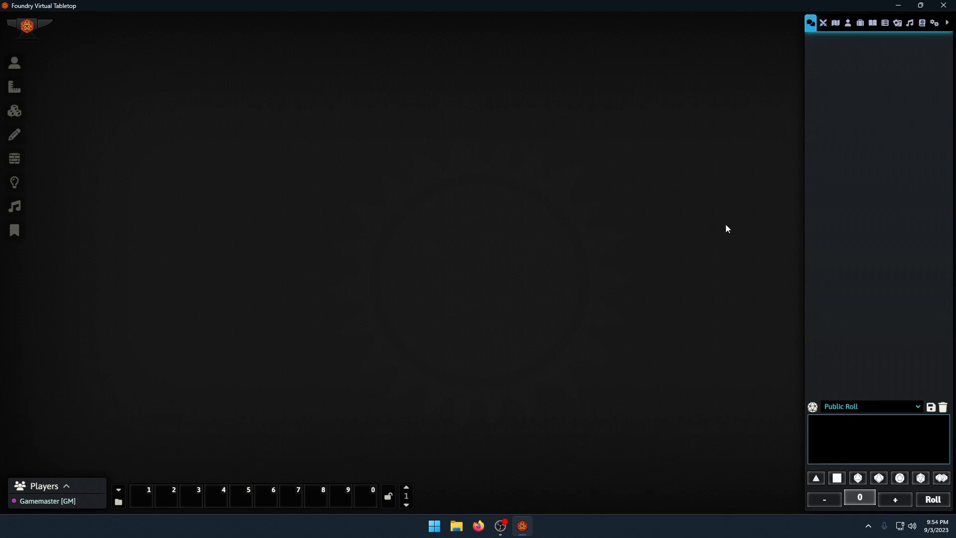
left_click(928, 31)
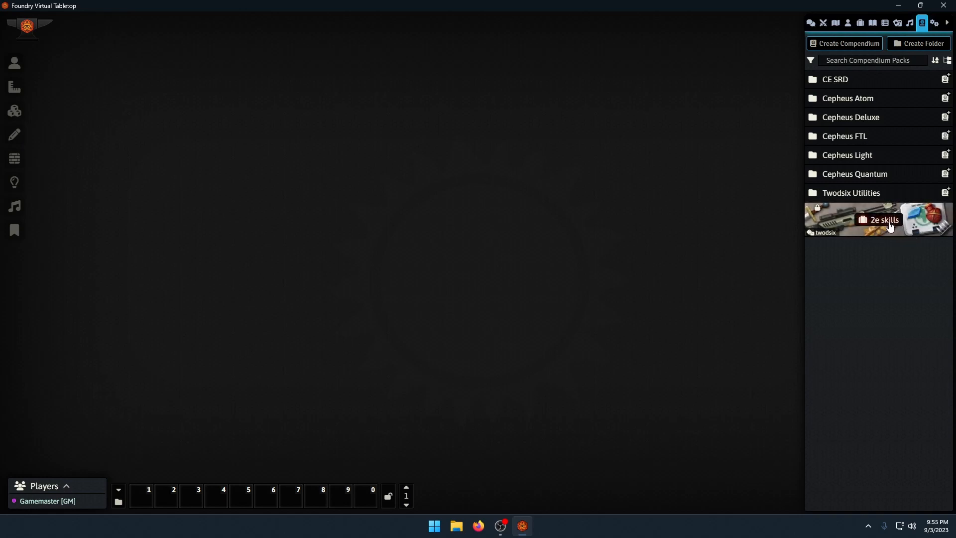
left_click(891, 226)
left_click_drag(145, 53, 146, 31)
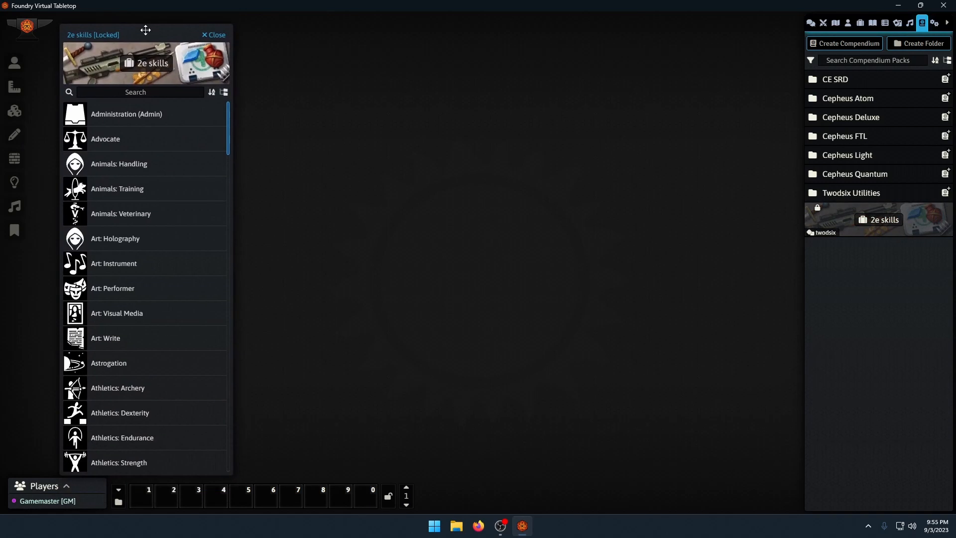
View the rulebook PDFs in the Traveller GM Stuff folder in File Explorer, then return to Foundry and close the 2e skills compendium
left_click(457, 526)
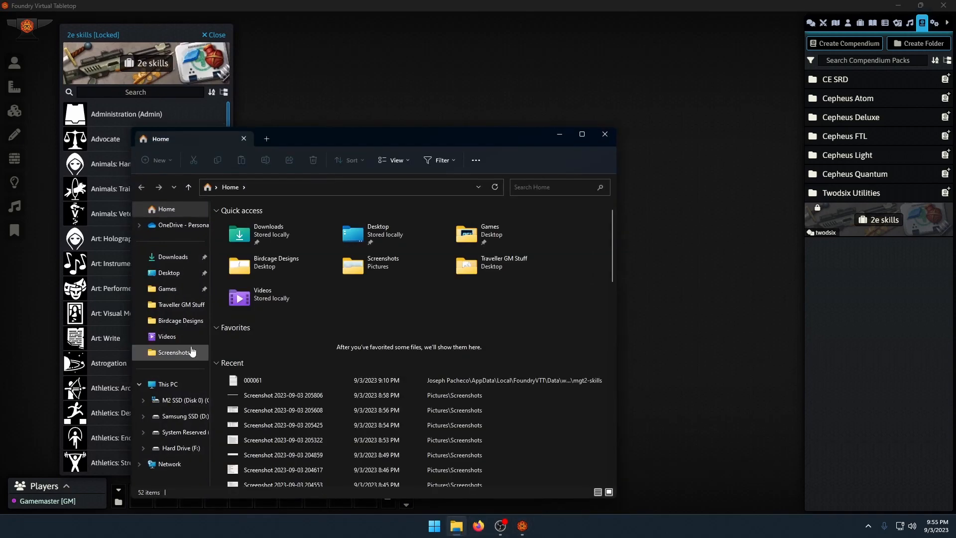
left_click(180, 304)
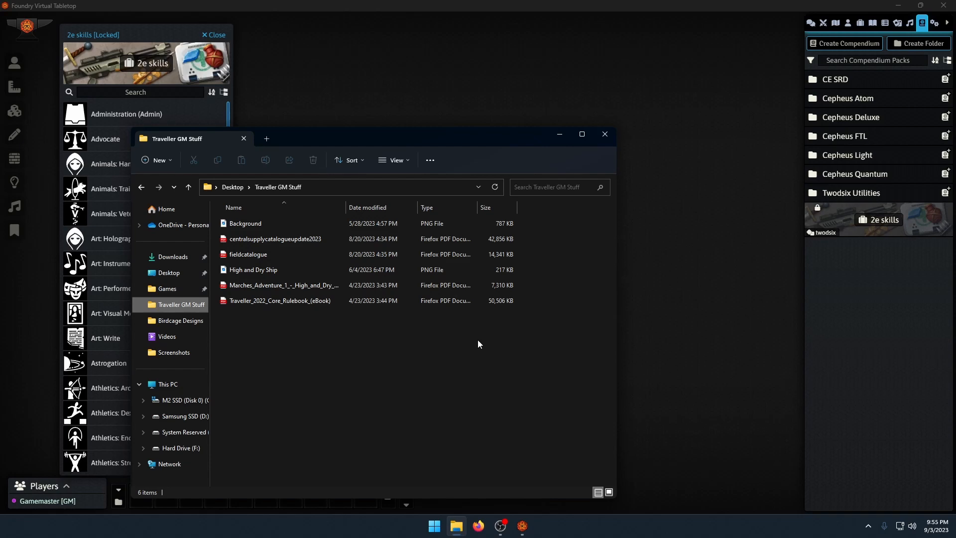
left_click_drag(377, 145, 522, 90)
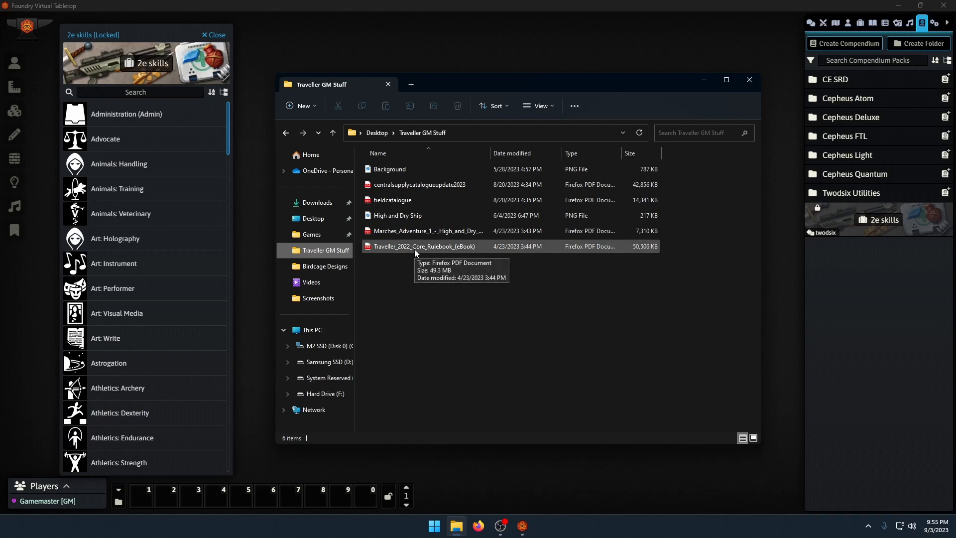
left_click(209, 33)
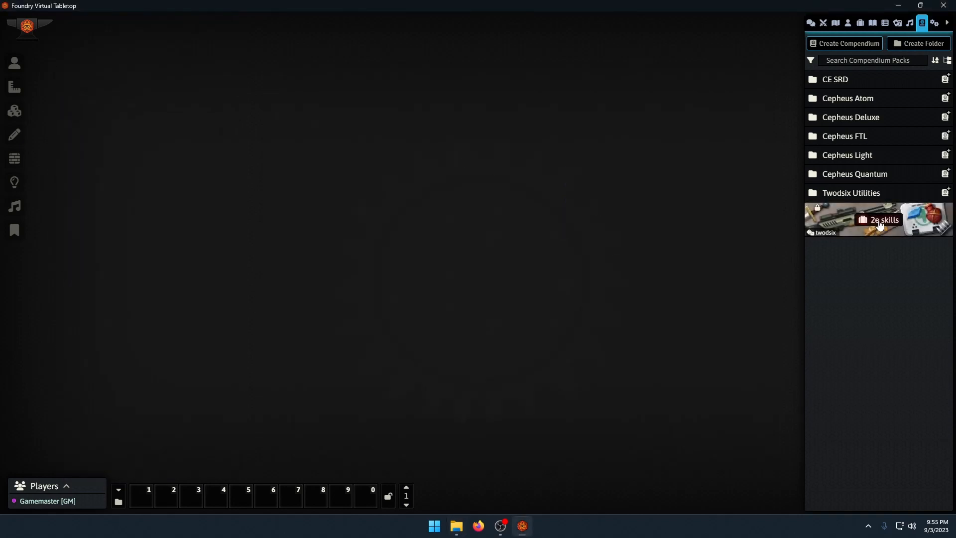
Import all content of the 2e skills compendium into a new folder named "MGT2 Skills" and dismiss the notification
right_click(882, 225)
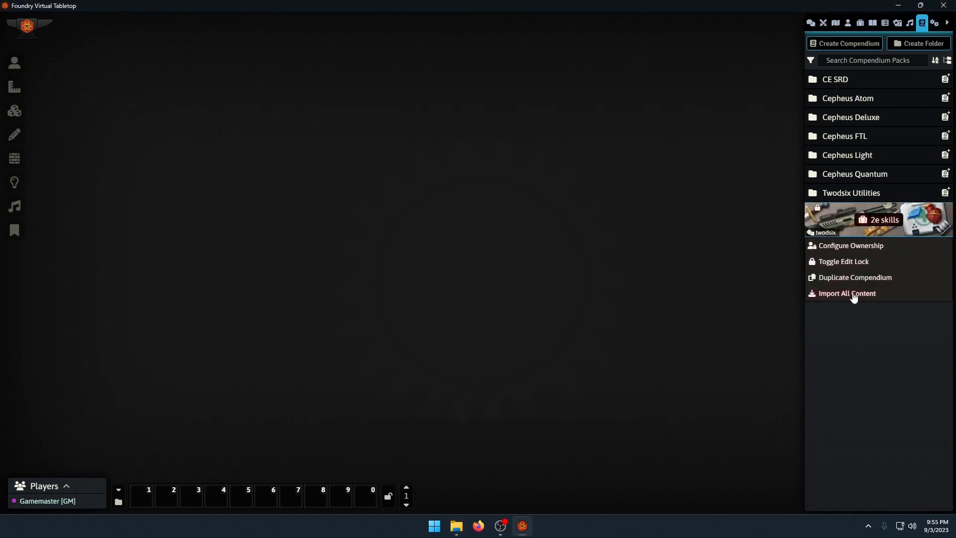
left_click(854, 298)
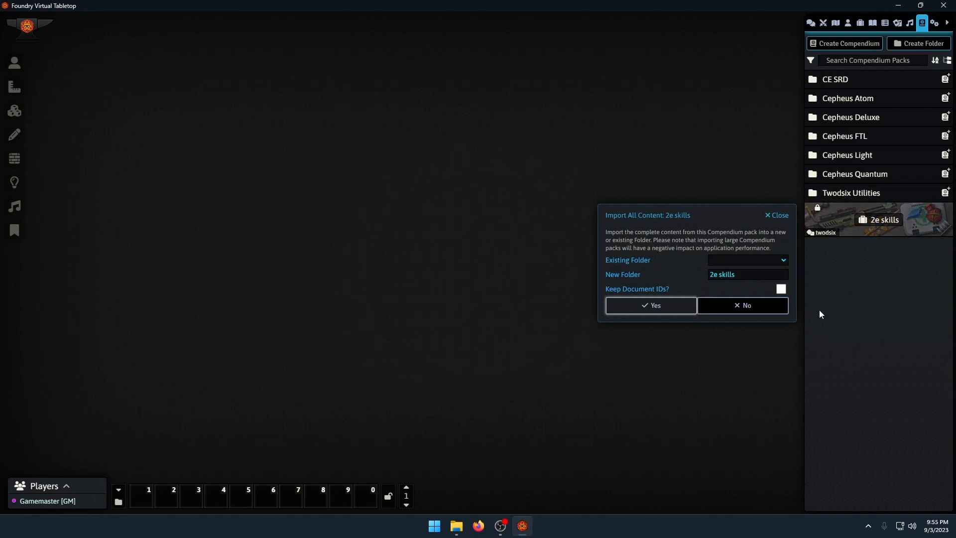
left_click(752, 263)
left_click(752, 269)
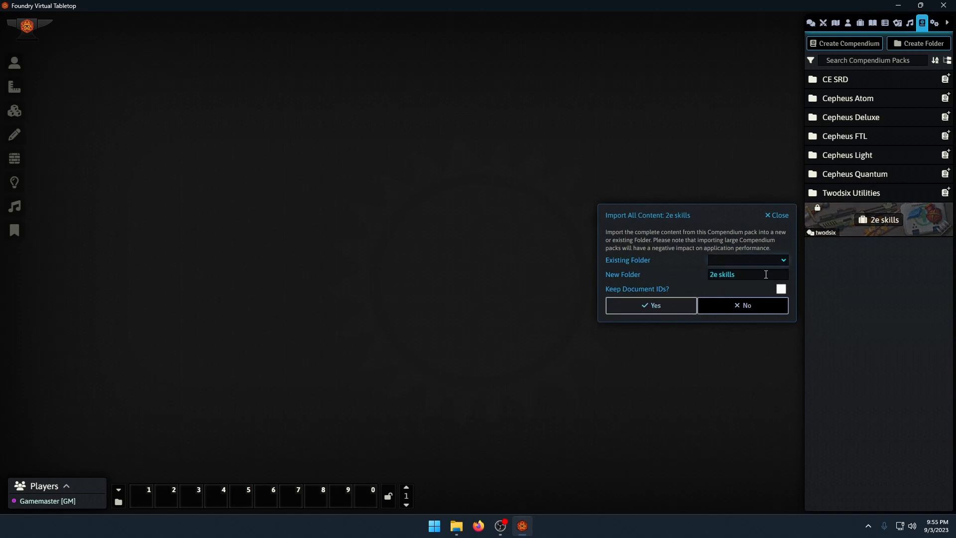
left_click_drag(766, 274, 643, 270)
type("MGT2")
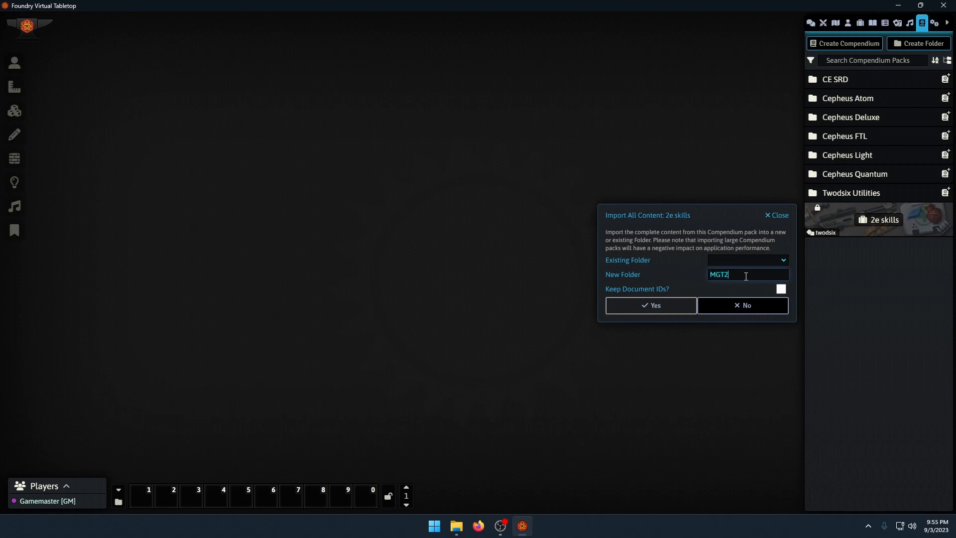
type(" Skills")
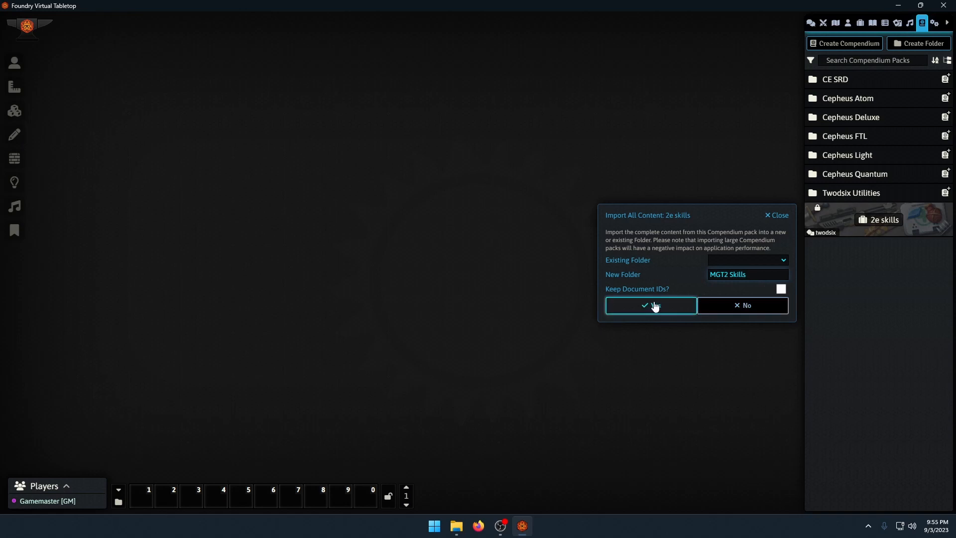
left_click(660, 307)
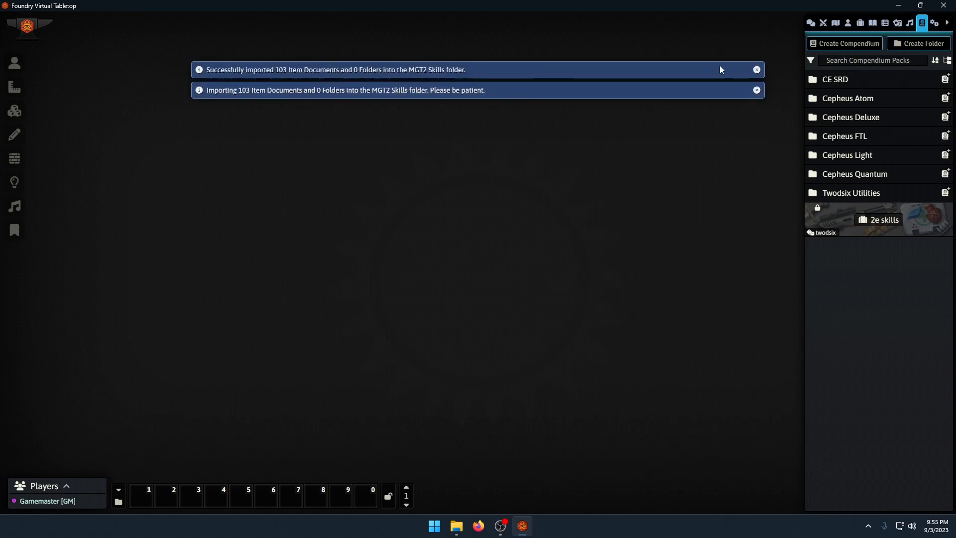
left_click(757, 70)
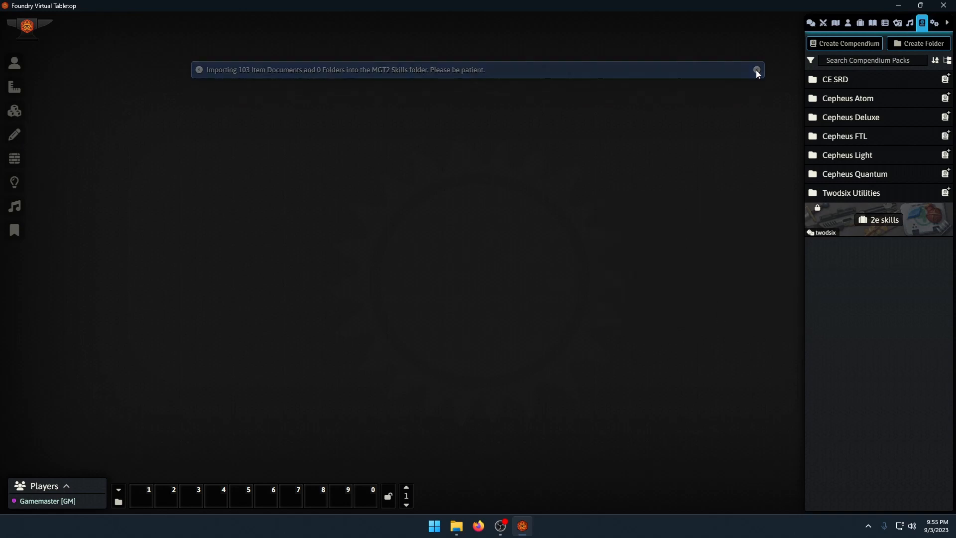
Expand the MGT2 Skills folder among the world's items and look through the imported skills
left_click(864, 25)
left_click(841, 81)
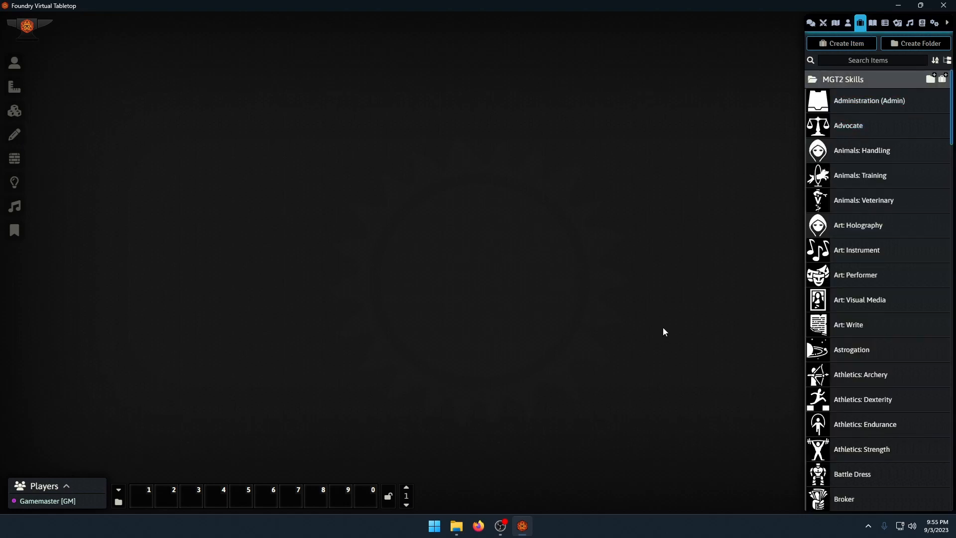
scroll(877, 244, "down", 15)
scroll(873, 295, "up", 15)
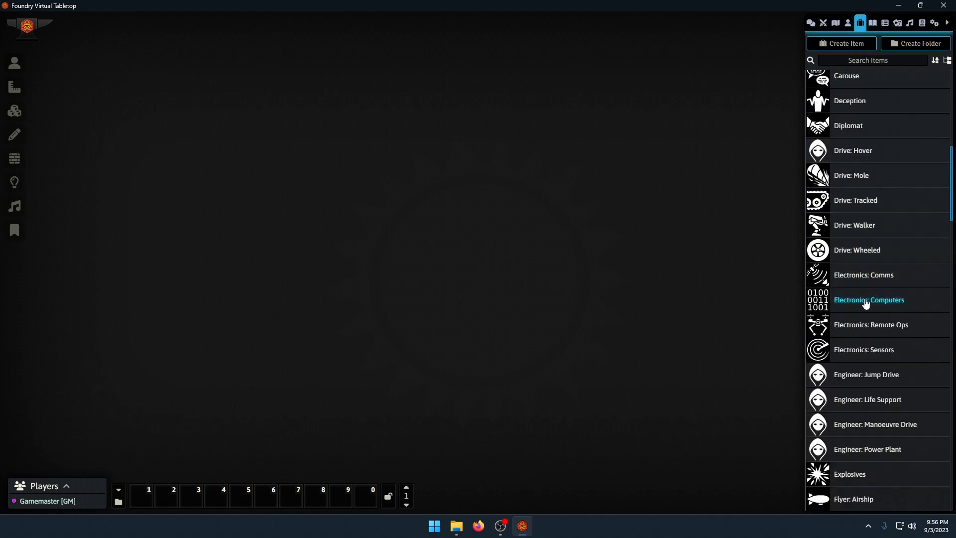
scroll(866, 293, "up", 1)
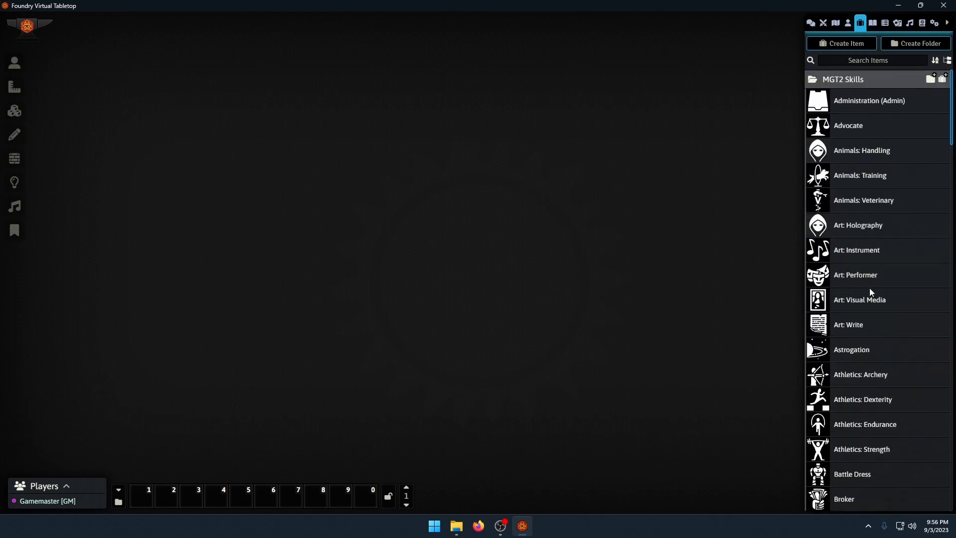
Open the Traveller 2022 Core Rulebook PDF from the Traveller GM Stuff folder in File Explorer and close its browser window
left_click(462, 532)
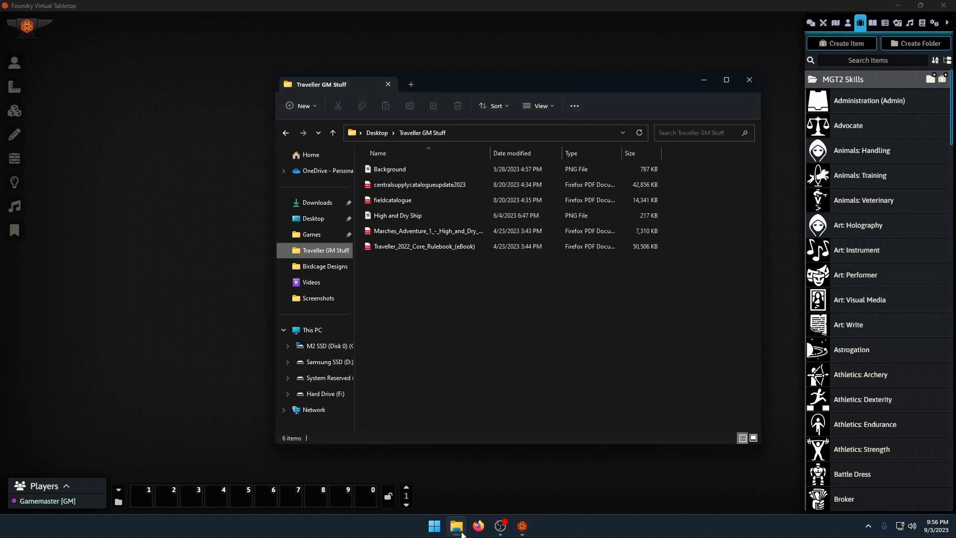
left_click(425, 248)
double_click(425, 249)
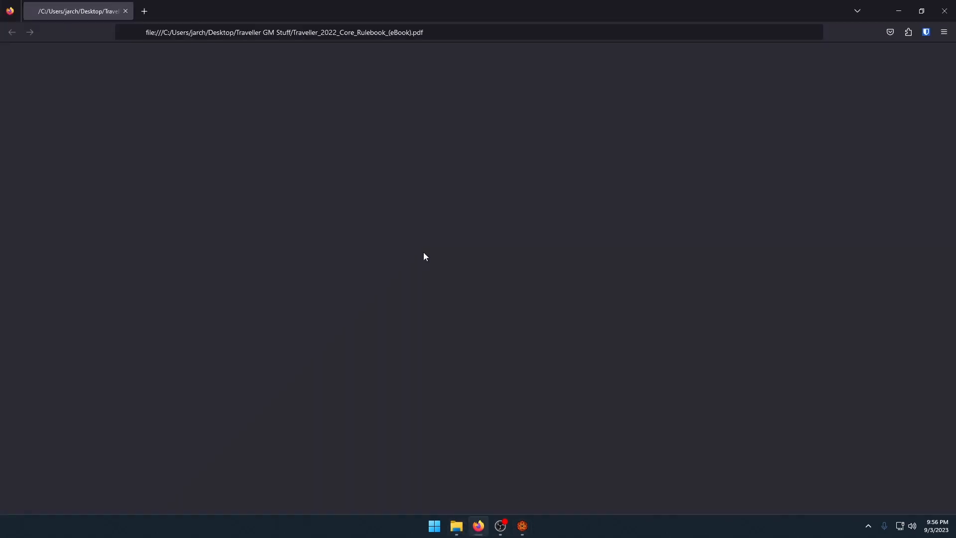
left_click(945, 7)
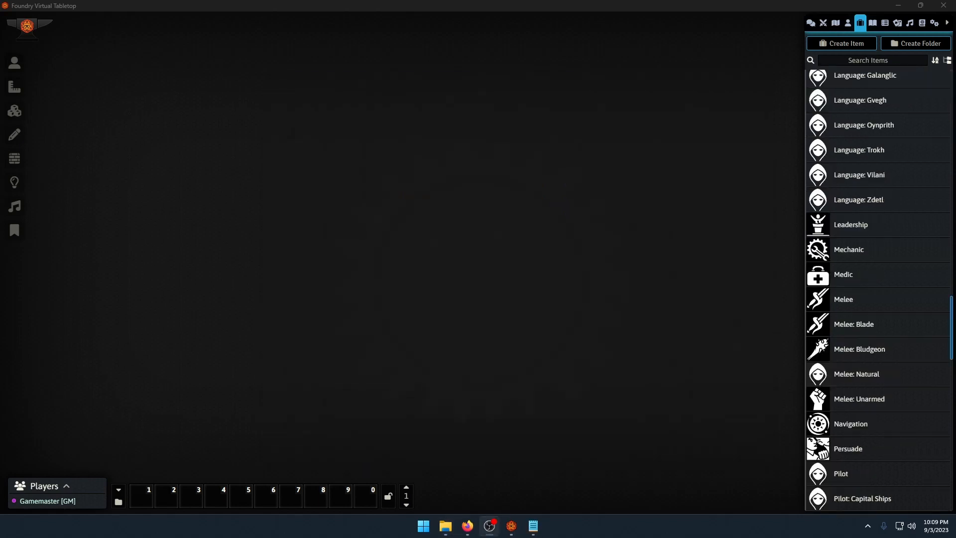
Bring the Notepad list of skill changes up beside the expanded MGT2 Skills folder in Foundry
key("alt+Tab")
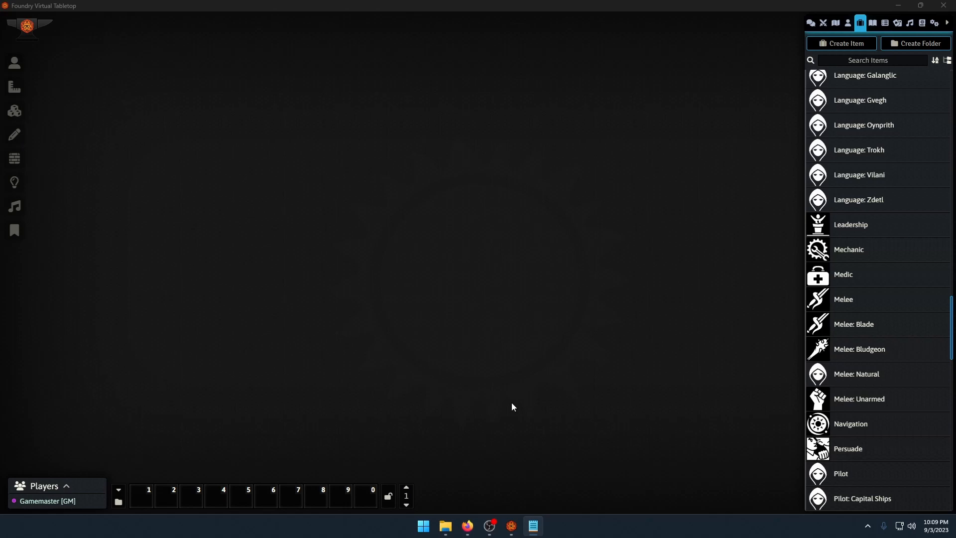
scroll(869, 357, "up", 15)
scroll(869, 357, "up", 15)
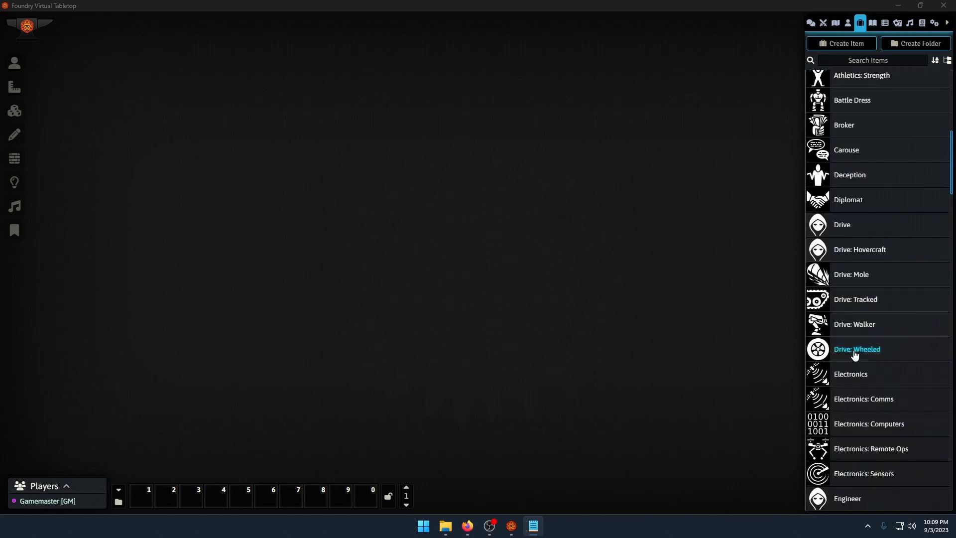
left_click(849, 79)
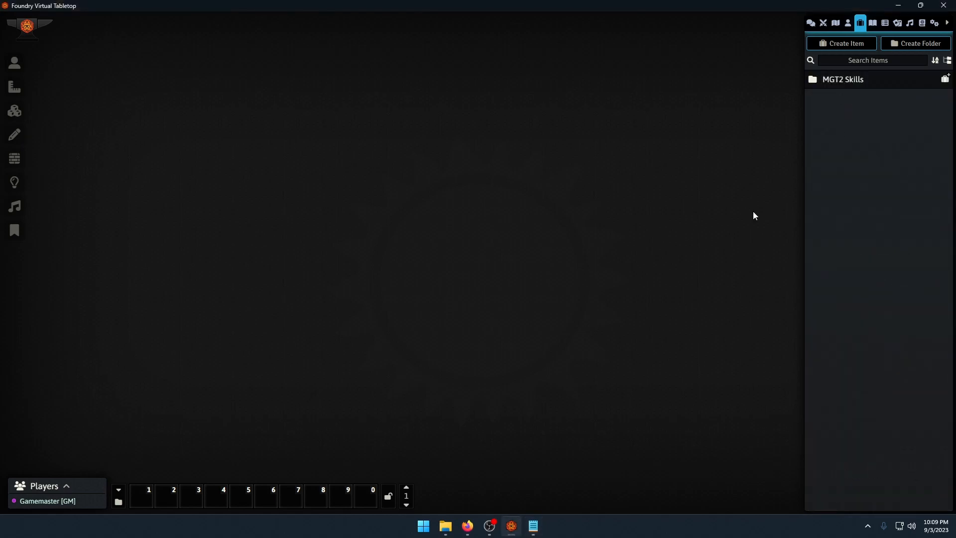
left_click_drag(955, 271, 280, 64)
left_click_drag(790, 222, 389, 222)
left_click_drag(280, 70, 343, 55)
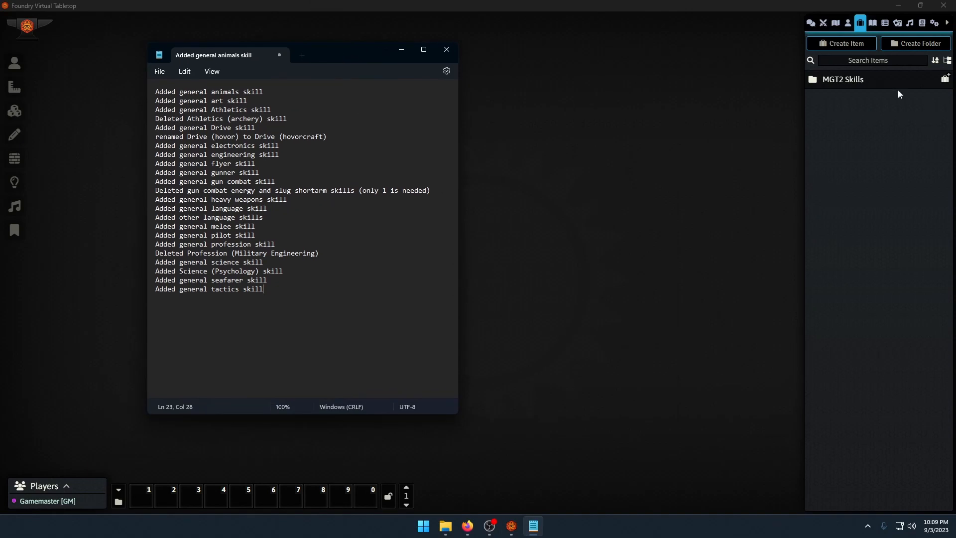
left_click(865, 81)
left_click(534, 526)
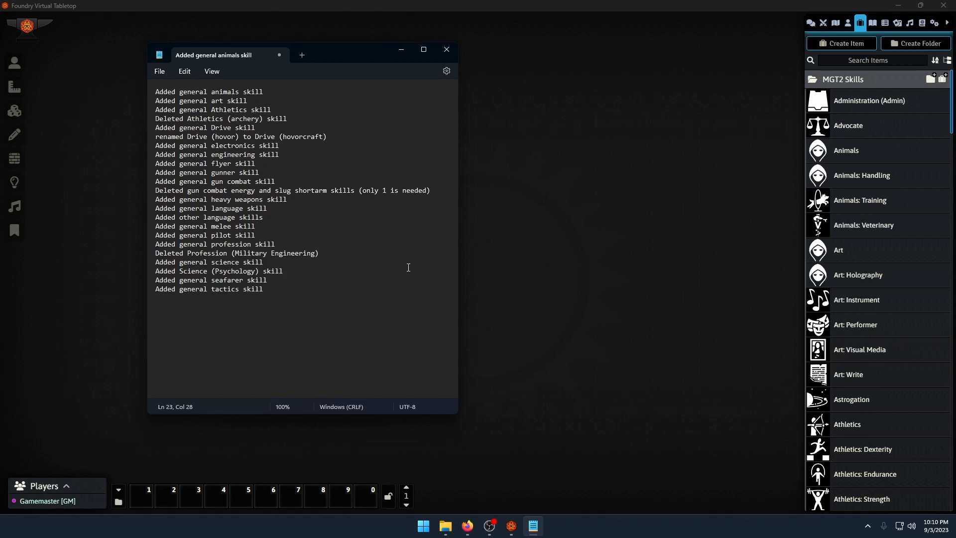
Rename the "Gun Combat: Energy Longarm" skill in the MGT2 Skills folder as "Gun Combat: Energy" and close its sheet
scroll(860, 360, "down", 15)
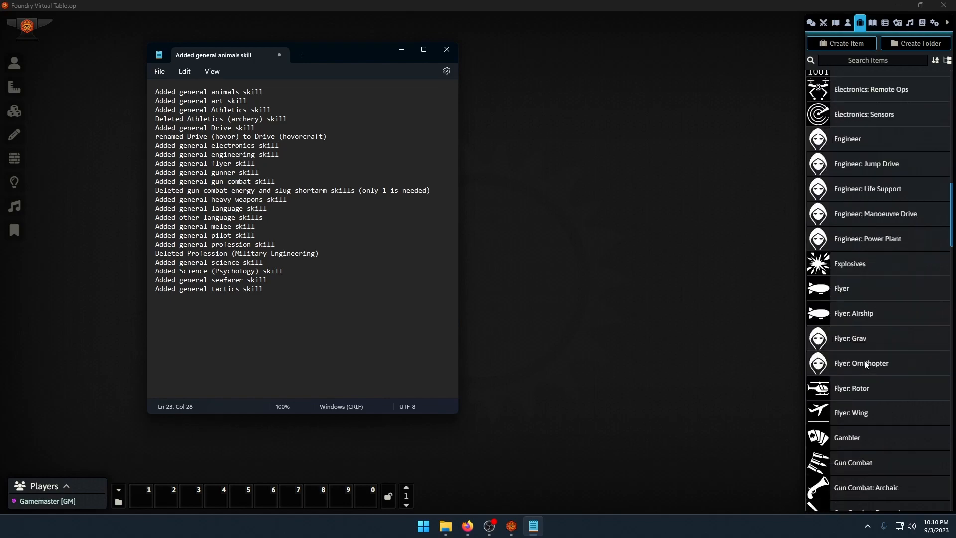
scroll(868, 361, "down", 9)
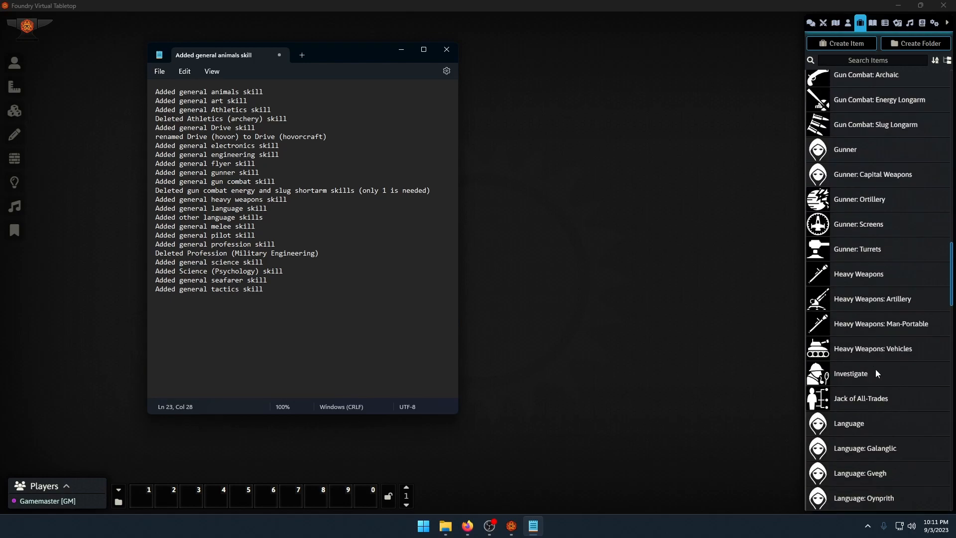
scroll(881, 375, "down", 5)
scroll(882, 378, "up", 15)
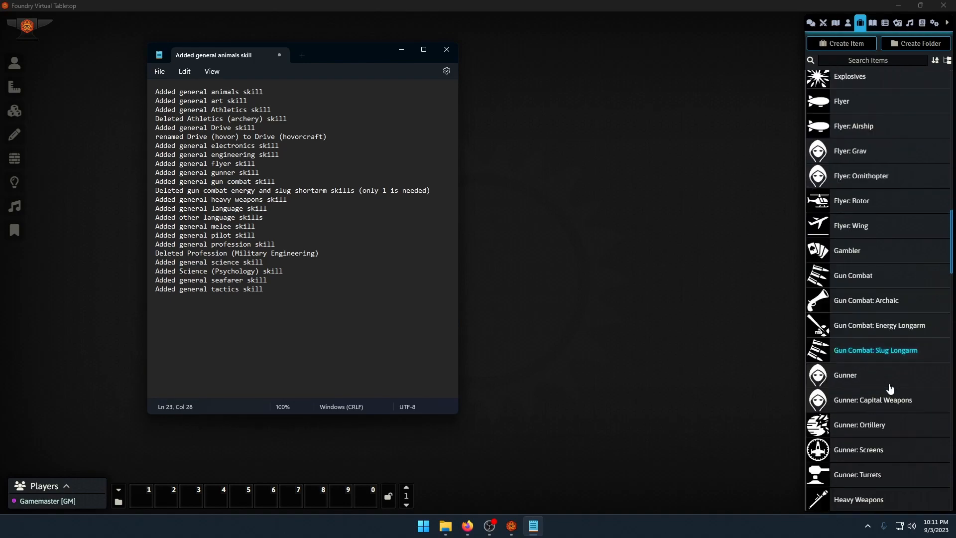
scroll(885, 376, "down", 2)
scroll(884, 376, "up", 2)
right_click(896, 303)
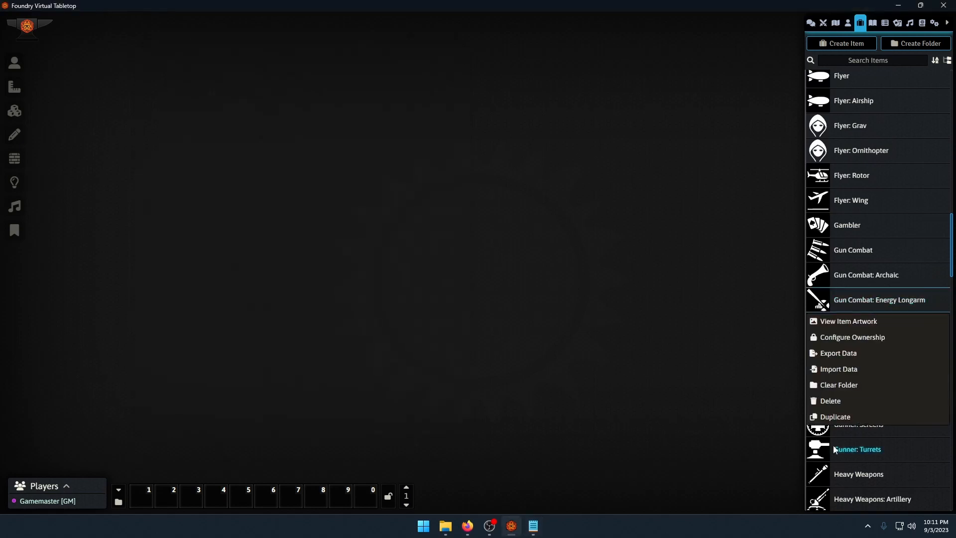
left_click(896, 303)
left_click_drag(535, 203, 506, 206)
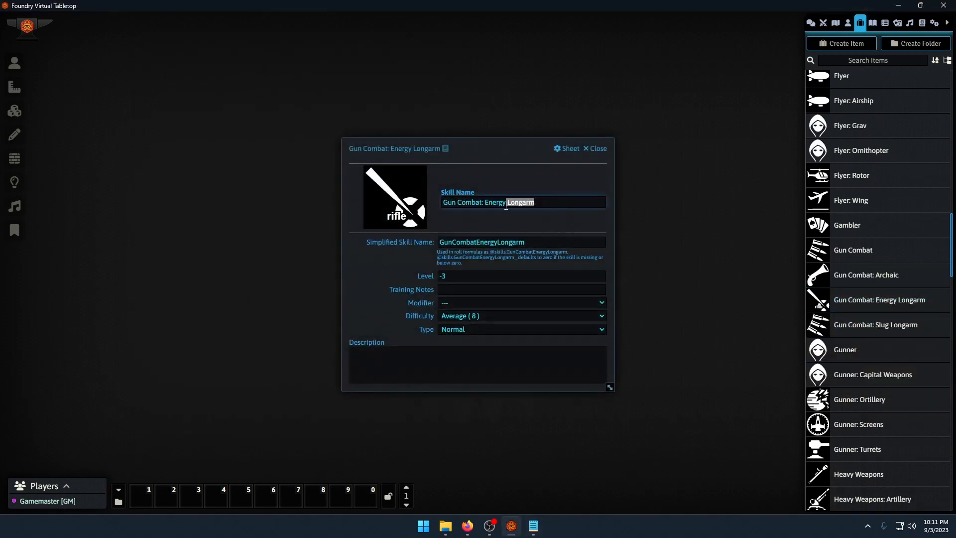
key("BackSpace")
left_click(559, 188)
left_click(597, 149)
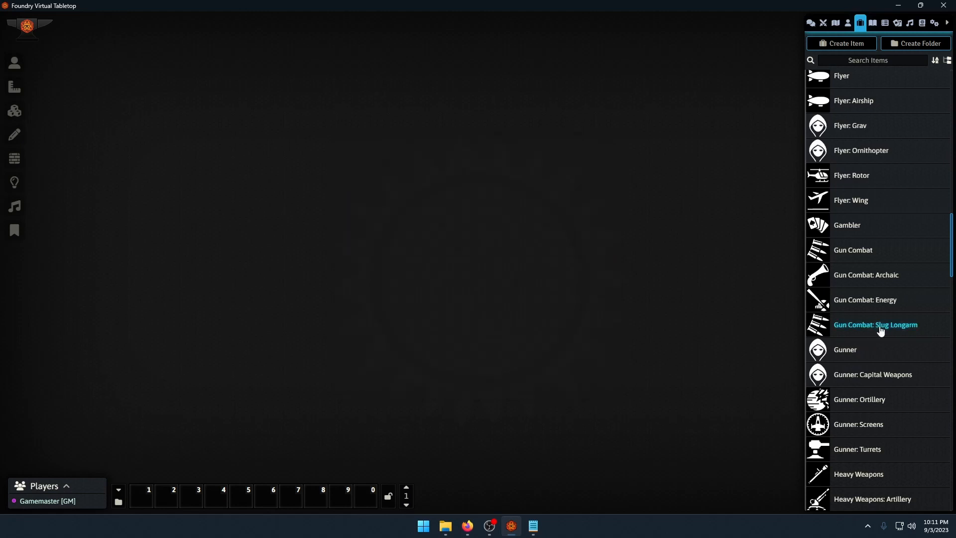
Rename the "Gun Combat: Slug Longarm" skill as "Gun Combat: Slug" and close its sheet
left_click(878, 326)
left_click_drag(532, 203, 498, 203)
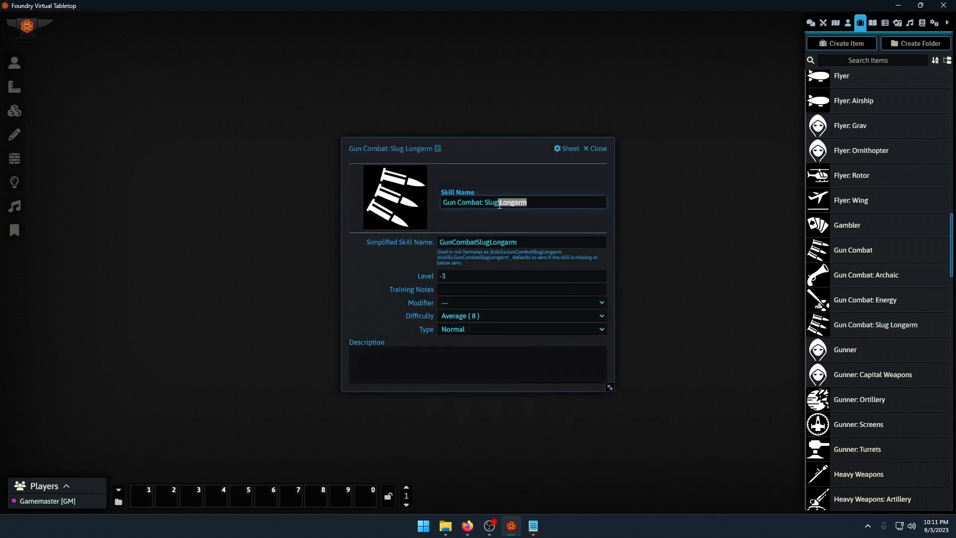
key("BackSpace")
left_click(573, 187)
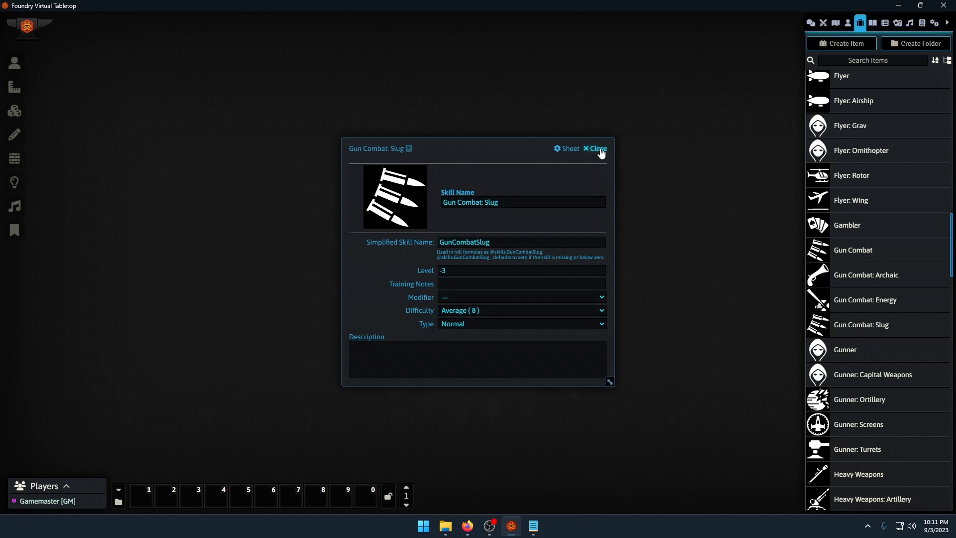
left_click(597, 149)
Check the remaining skills in the MGT2 Skills folder against the Notepad change list and close Notepad without saving
left_click(534, 525)
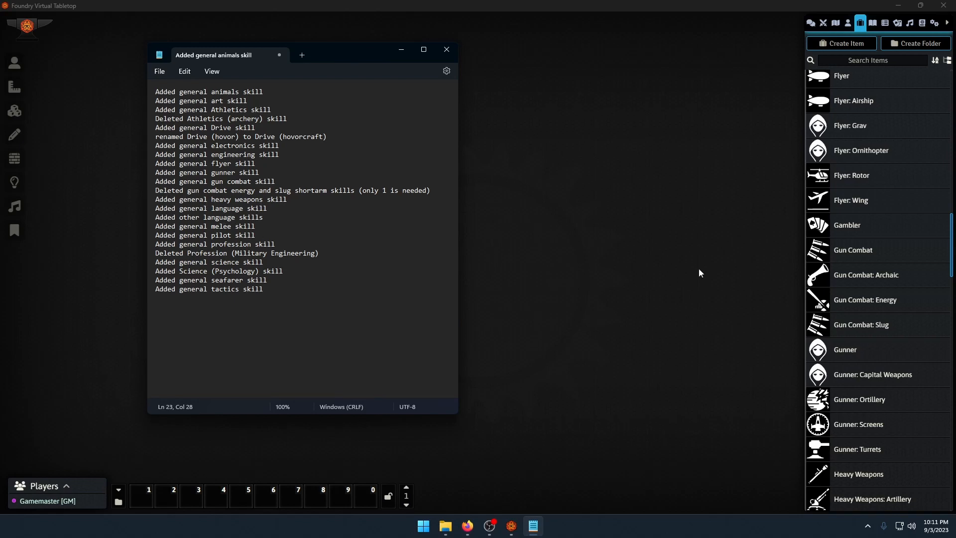
scroll(881, 314, "down", 2)
scroll(880, 330, "down", 5)
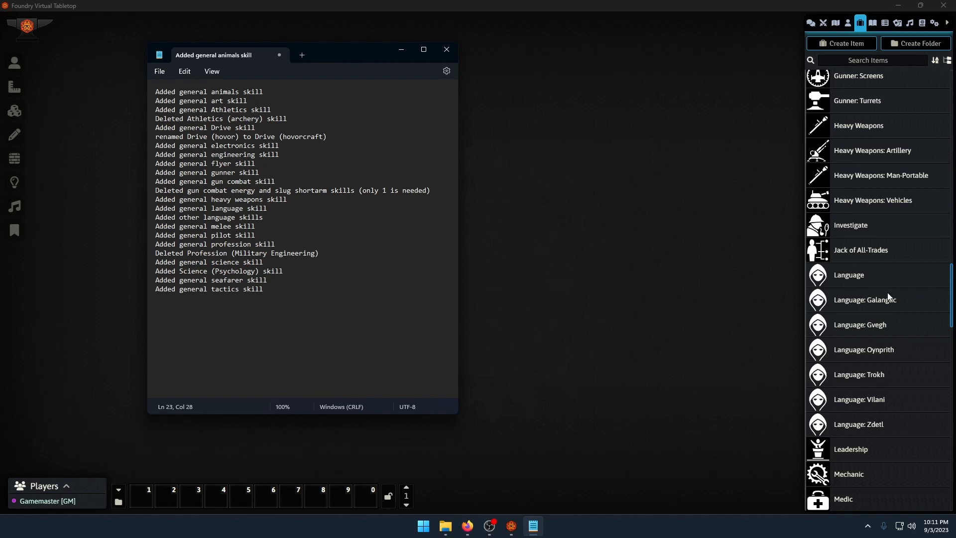
scroll(880, 371, "down", 5)
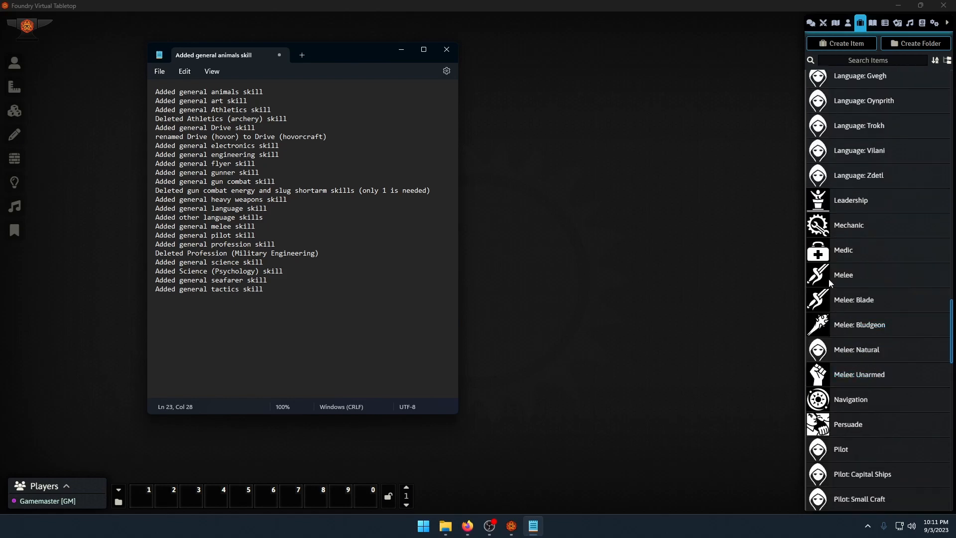
scroll(849, 280, "down", 3)
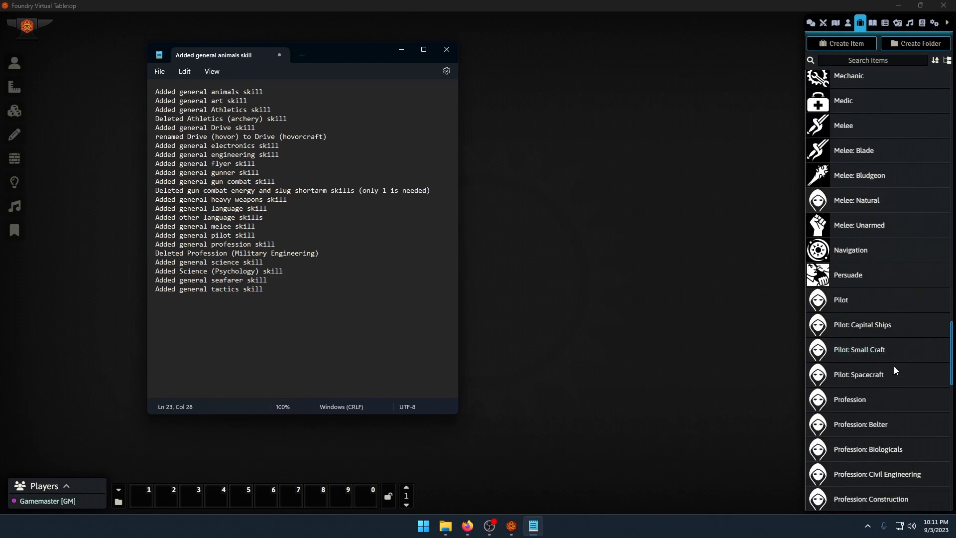
scroll(845, 303, "down", 6)
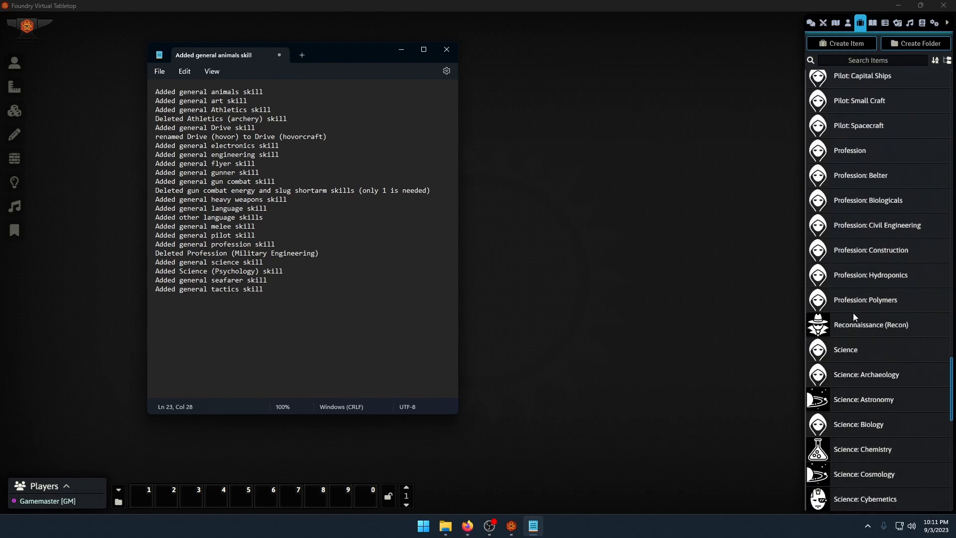
scroll(860, 341, "down", 8)
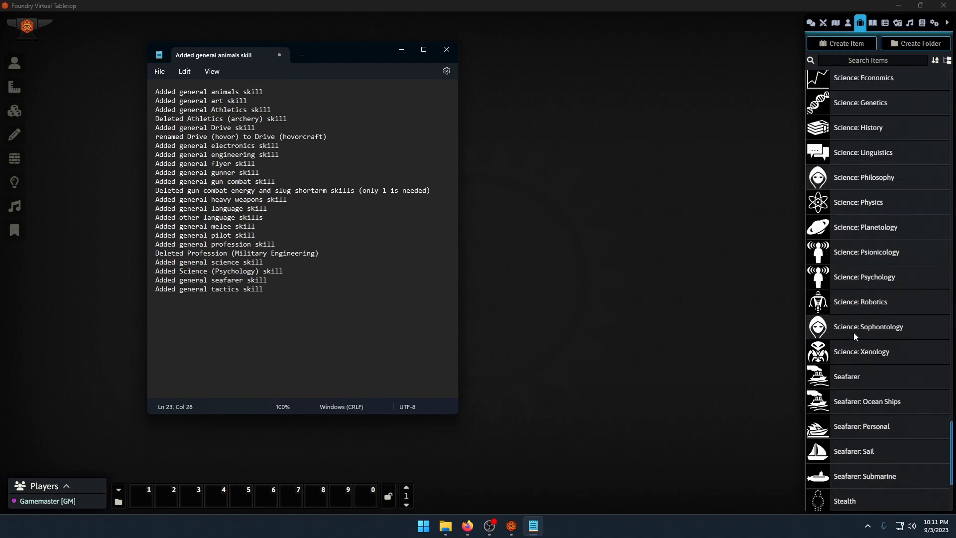
scroll(861, 355, "down", 4)
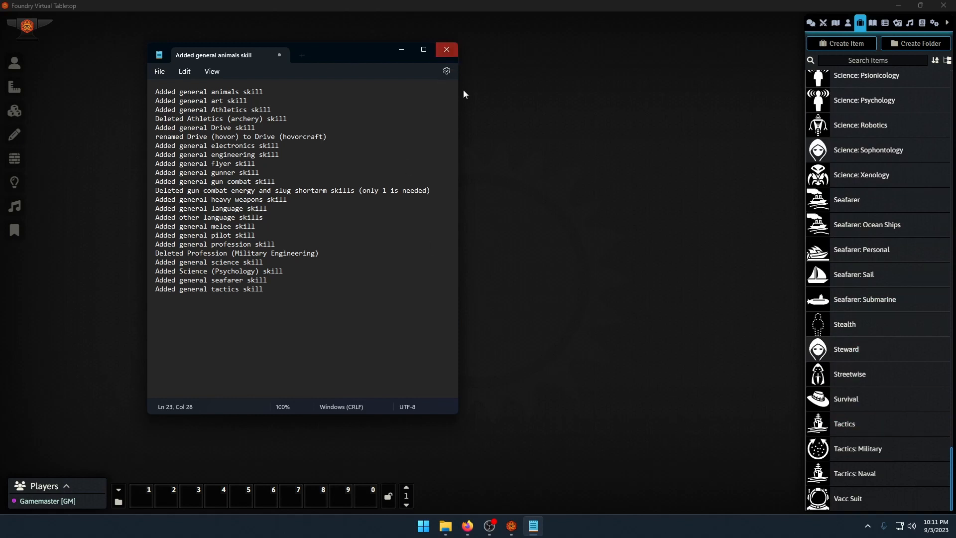
left_click(447, 50)
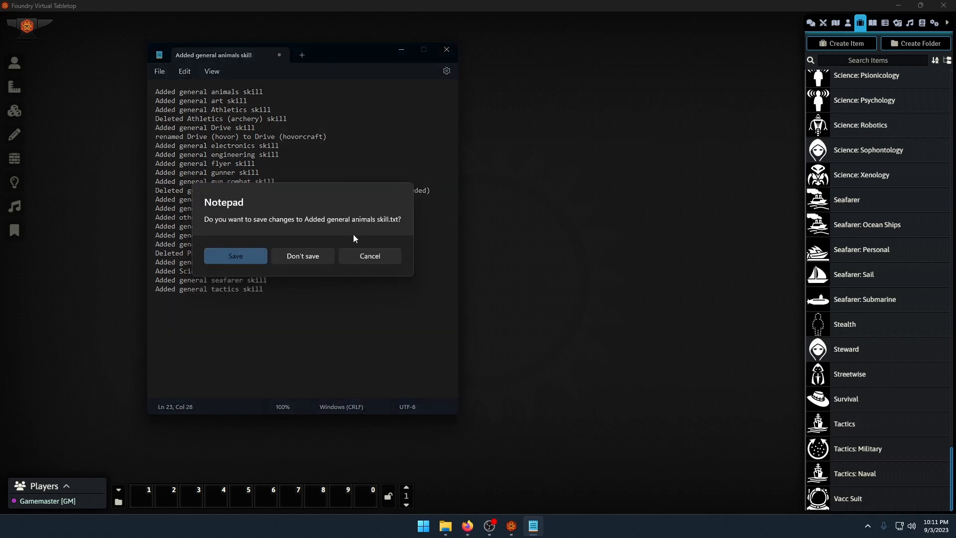
left_click(306, 259)
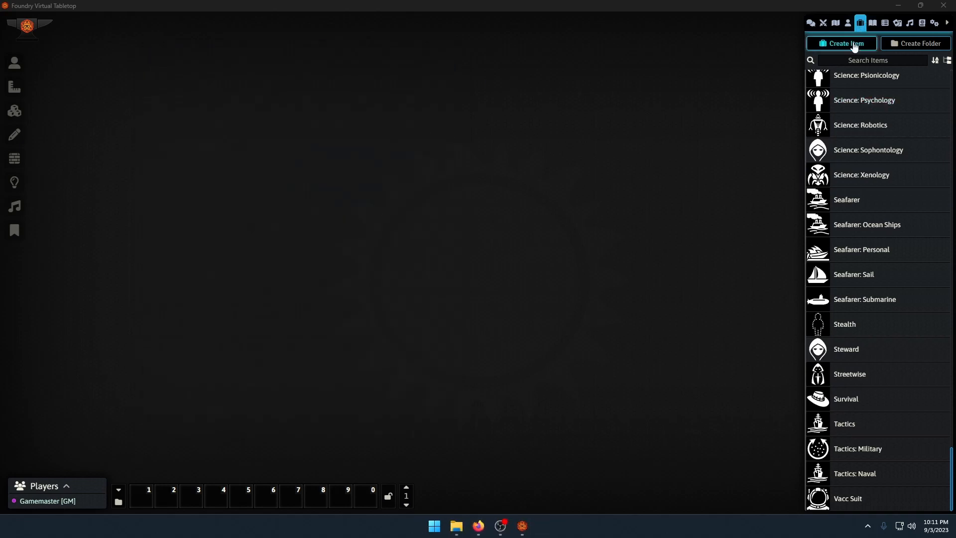
Collapse the MGT2 Skills folder and try to export it to a compendium
left_click(861, 25)
scroll(865, 197, "up", 20)
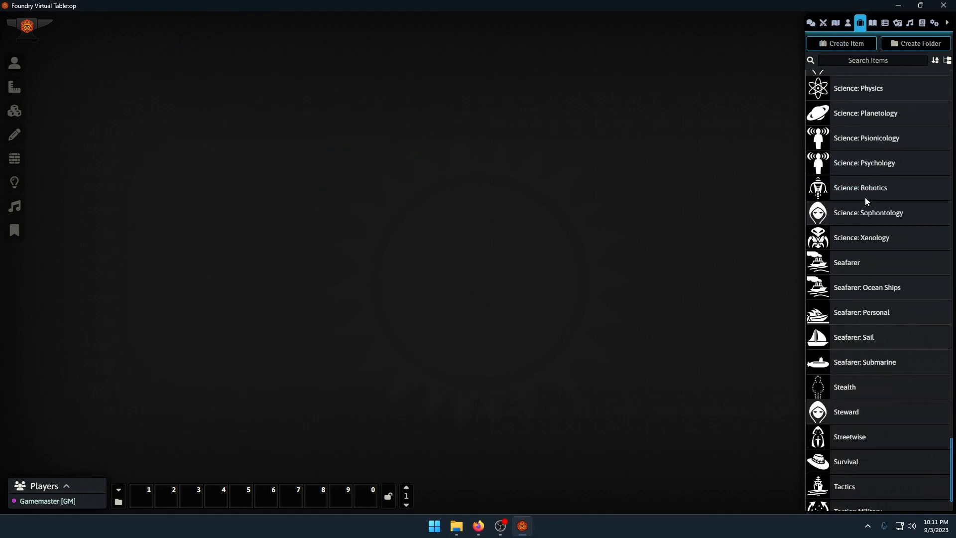
scroll(860, 194, "up", 15)
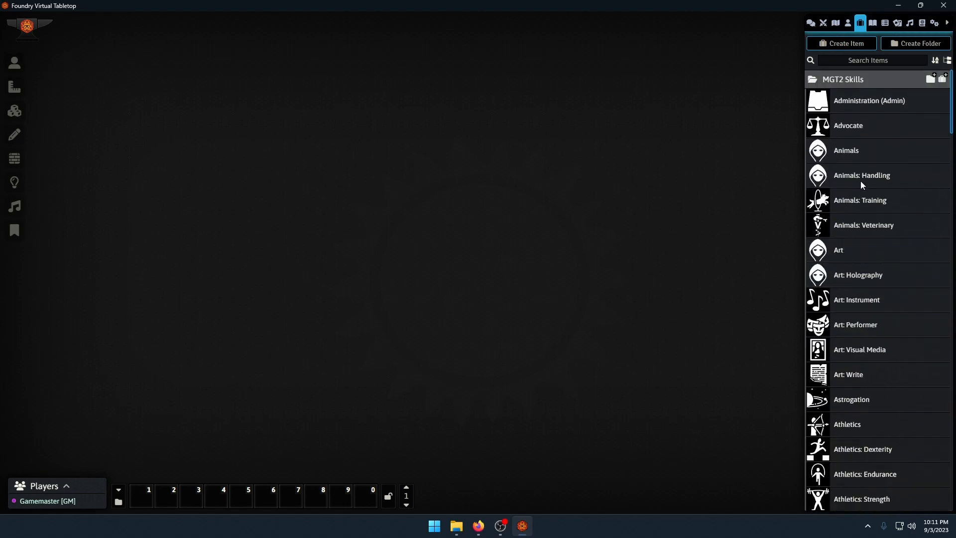
left_click(850, 81)
right_click(835, 81)
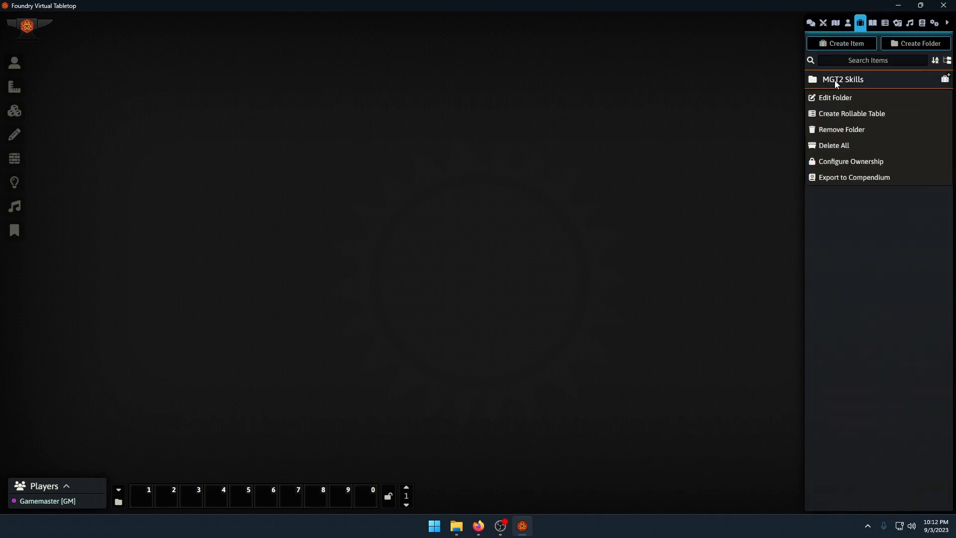
left_click(843, 180)
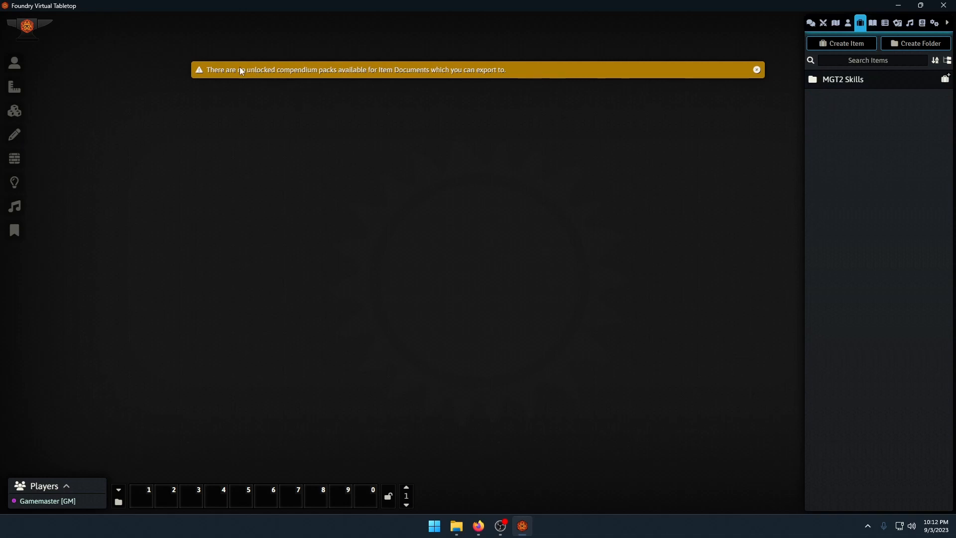
Create a new compendium named "MGT2 Skills" with the document type Item and no folder
left_click(922, 23)
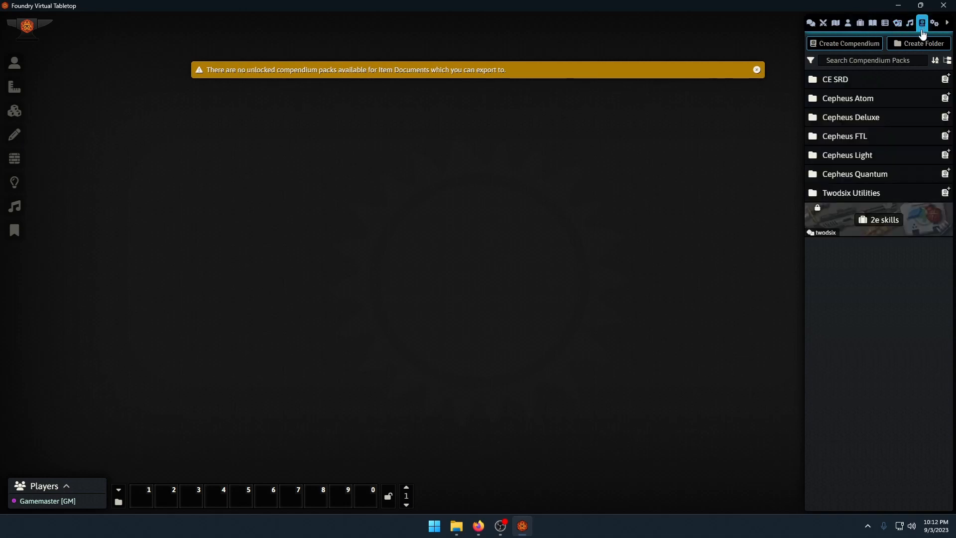
left_click(847, 43)
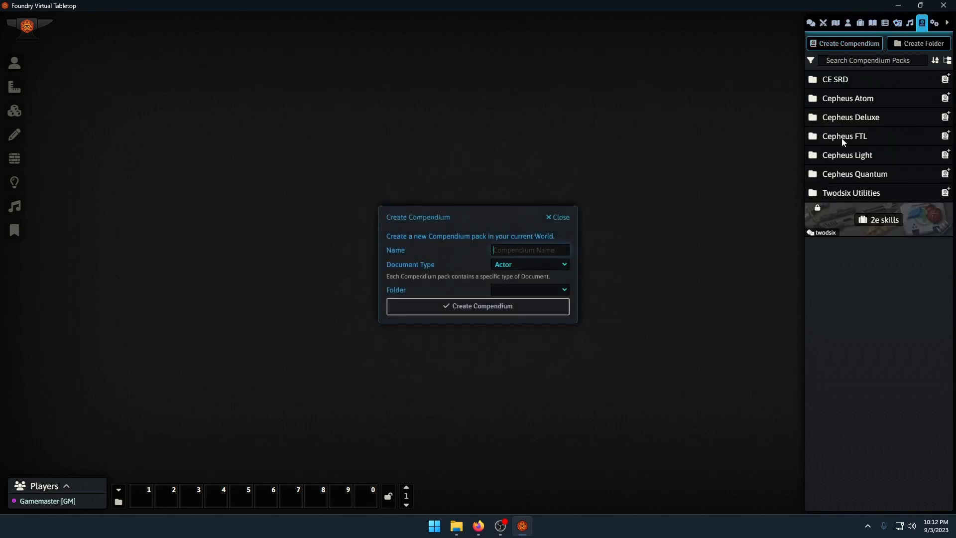
type("MGT2- Skills")
left_click(518, 265)
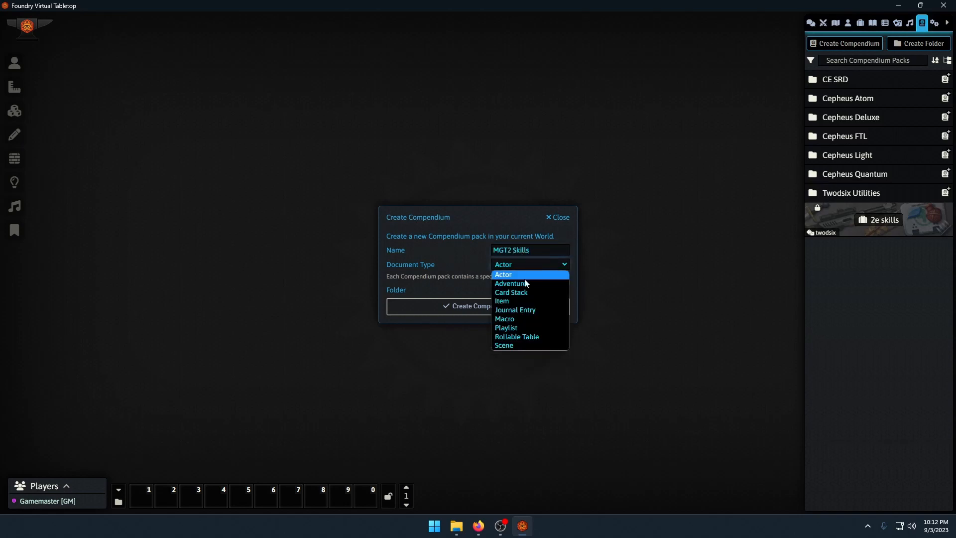
left_click(523, 298)
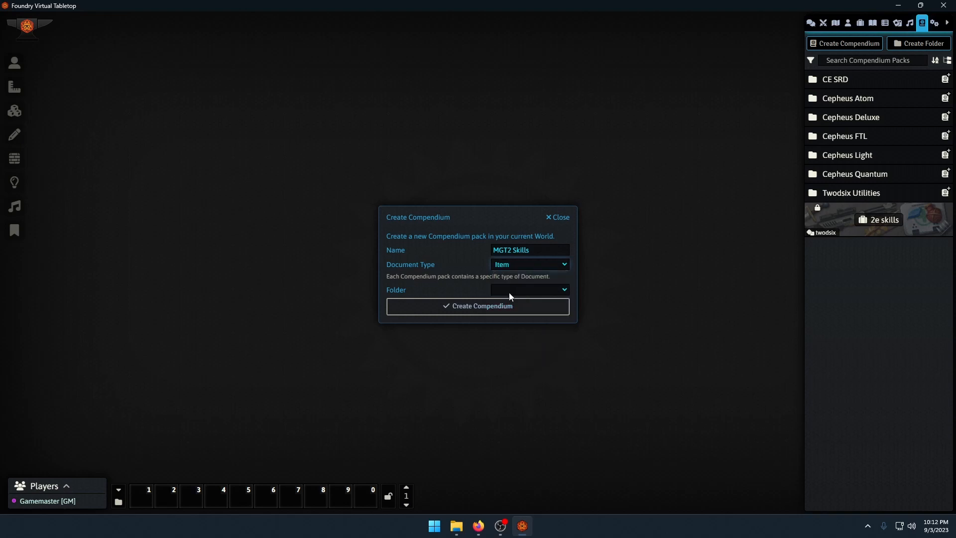
left_click(487, 309)
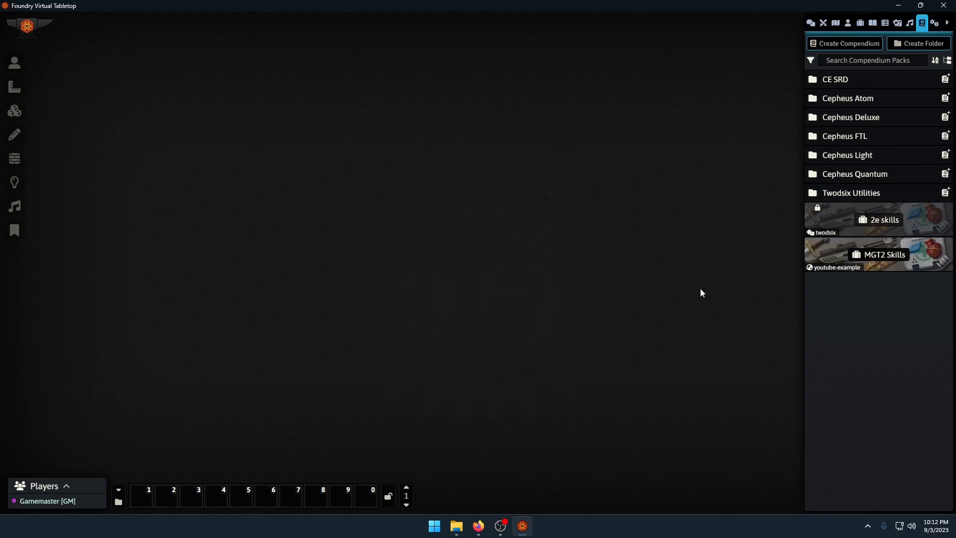
left_click(873, 23)
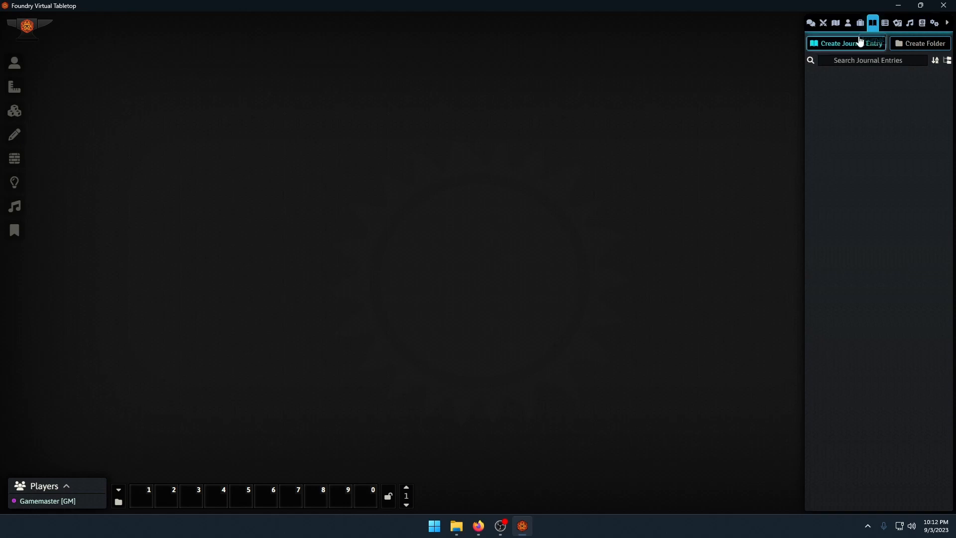
Export the MGT2 Skills item folder to the MGT2 Skills compendium, keeping name merging, document IDs and folder structure enabled
left_click(861, 22)
right_click(843, 81)
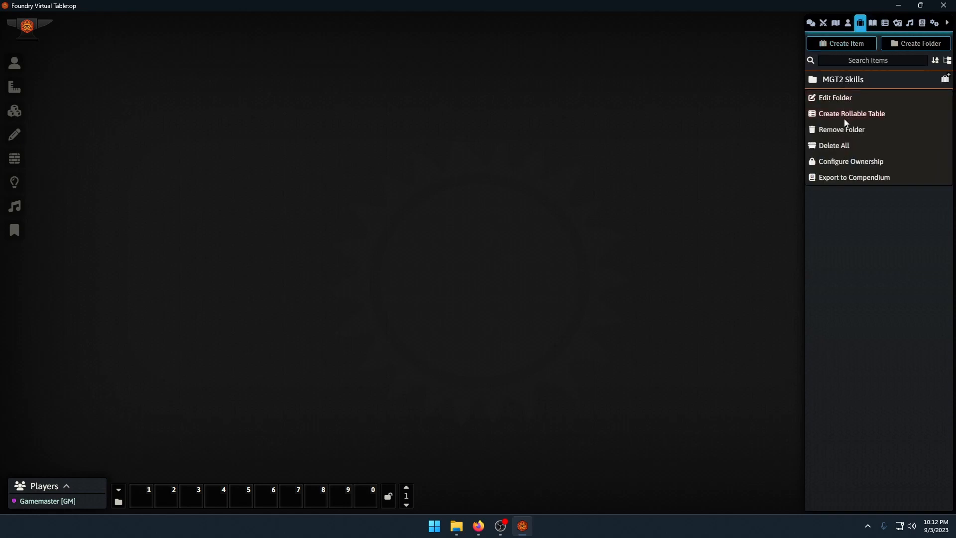
left_click(843, 178)
left_click(728, 122)
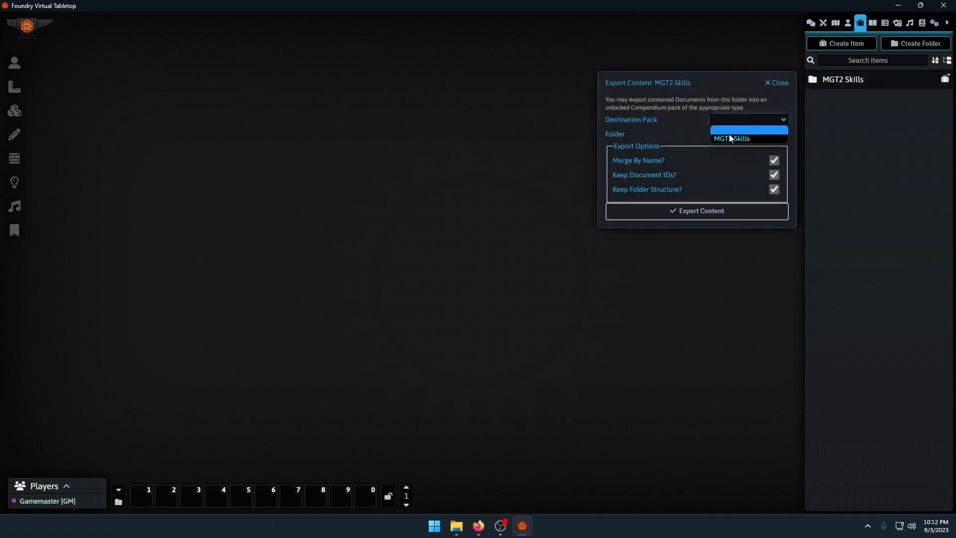
left_click(727, 139)
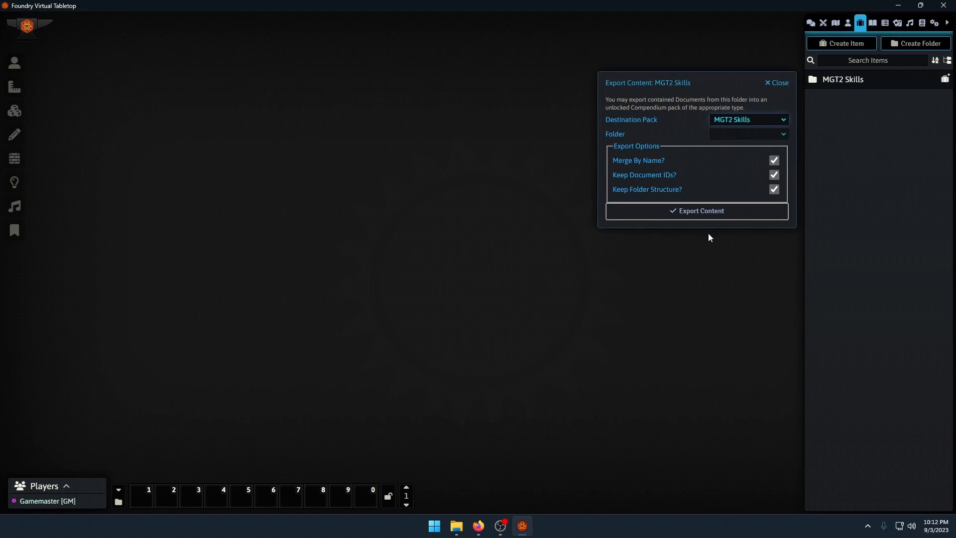
left_click(706, 211)
left_click(755, 73)
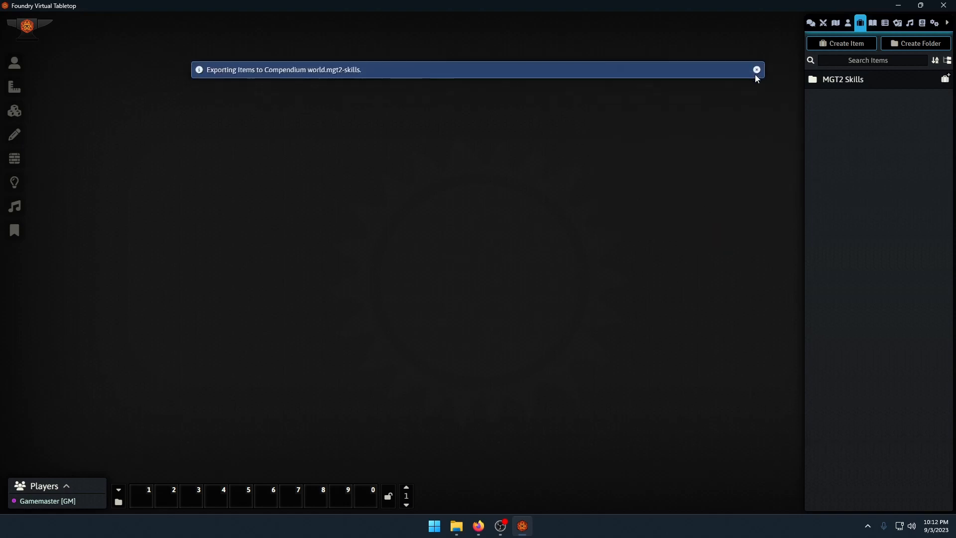
Look at the available management options of the MGT2 Skills compendium and dismiss them
left_click(922, 23)
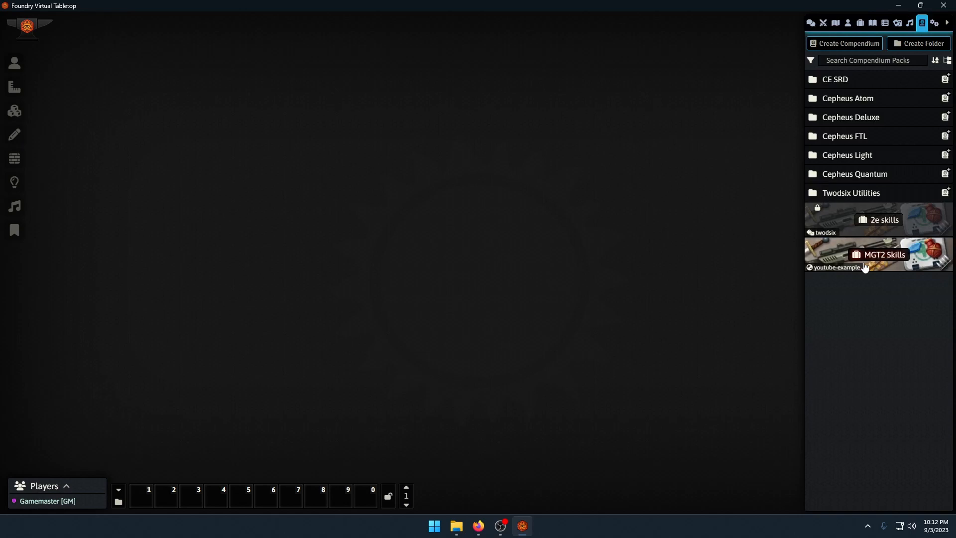
right_click(880, 263)
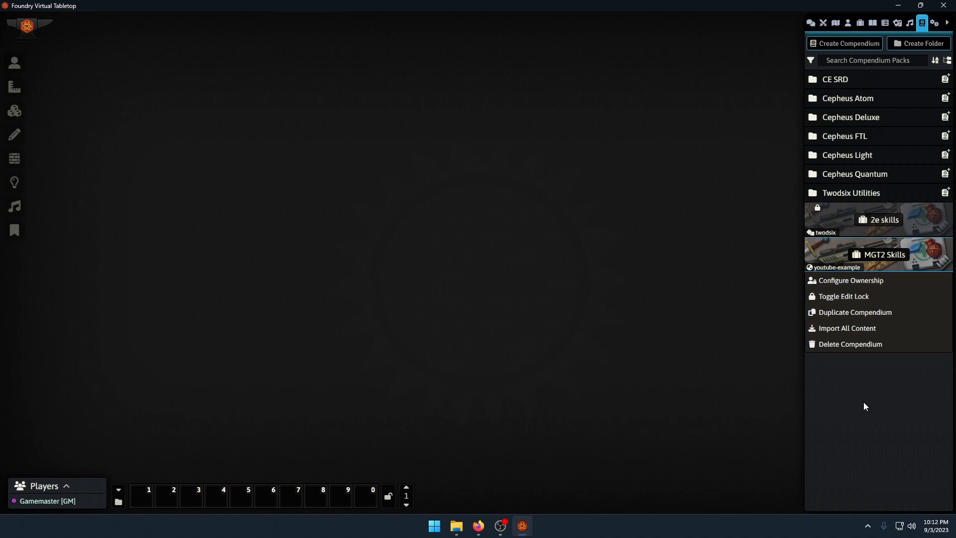
left_click(864, 403)
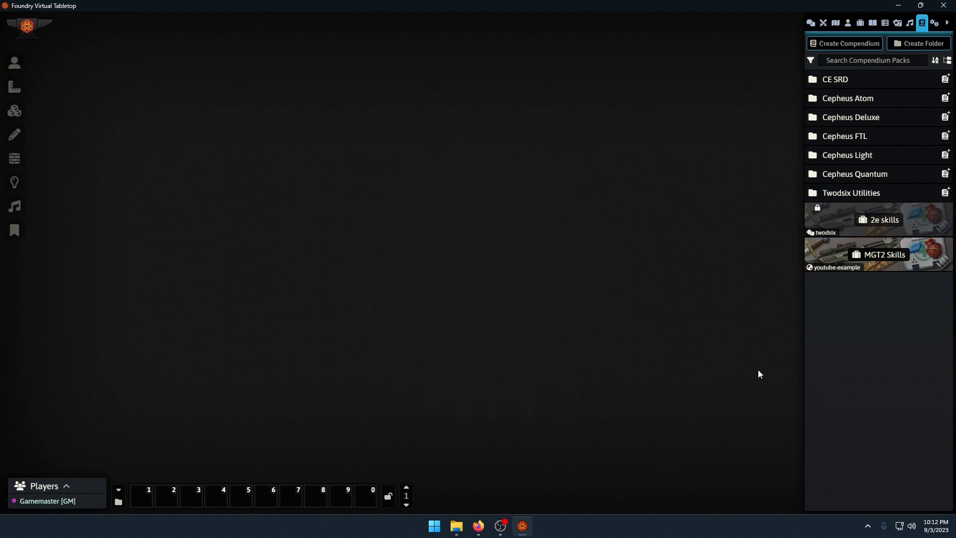
Look through the chat, item, compendium, combat, scene and actor sections, ending on the chat log
left_click(810, 23)
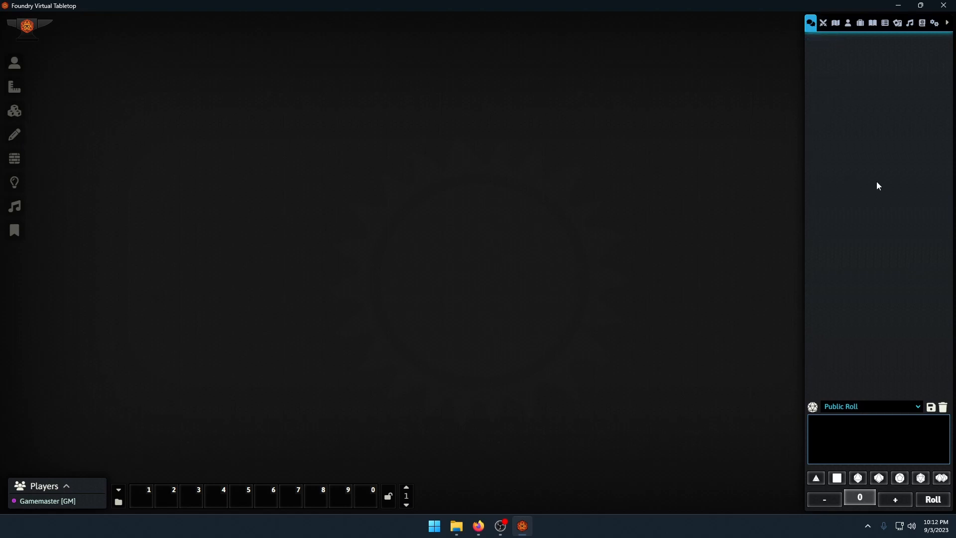
left_click(862, 28)
left_click(922, 24)
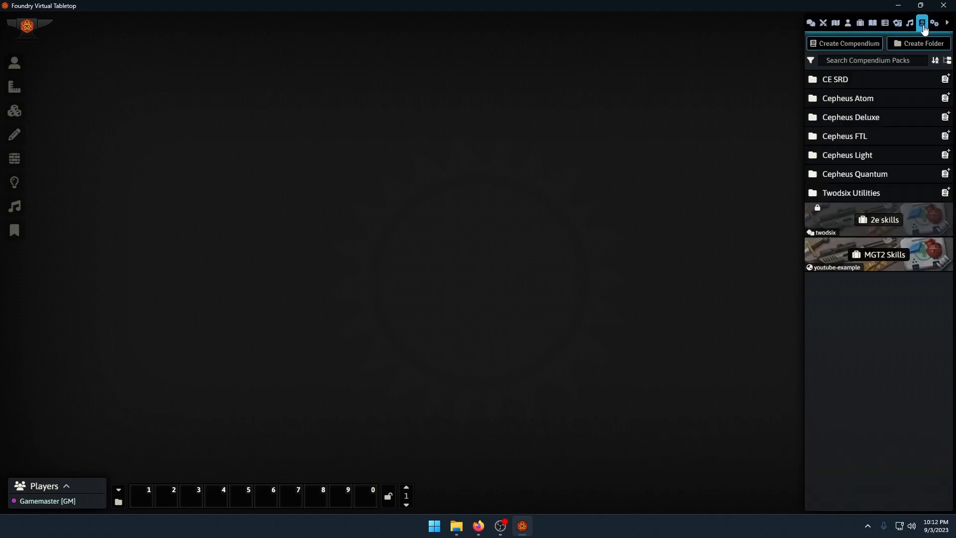
left_click(812, 24)
left_click(823, 26)
left_click(836, 24)
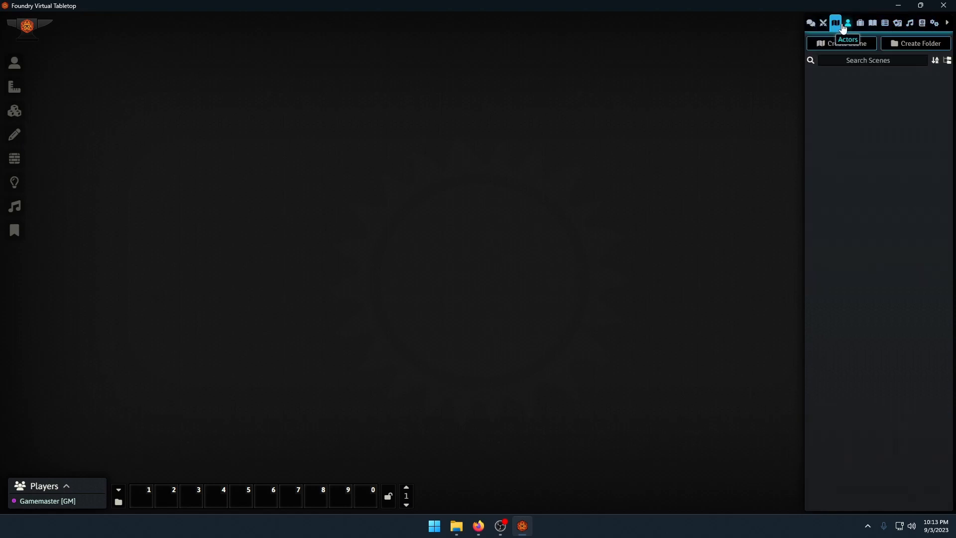
left_click(849, 24)
left_click(811, 25)
left_click(835, 24)
left_click(848, 24)
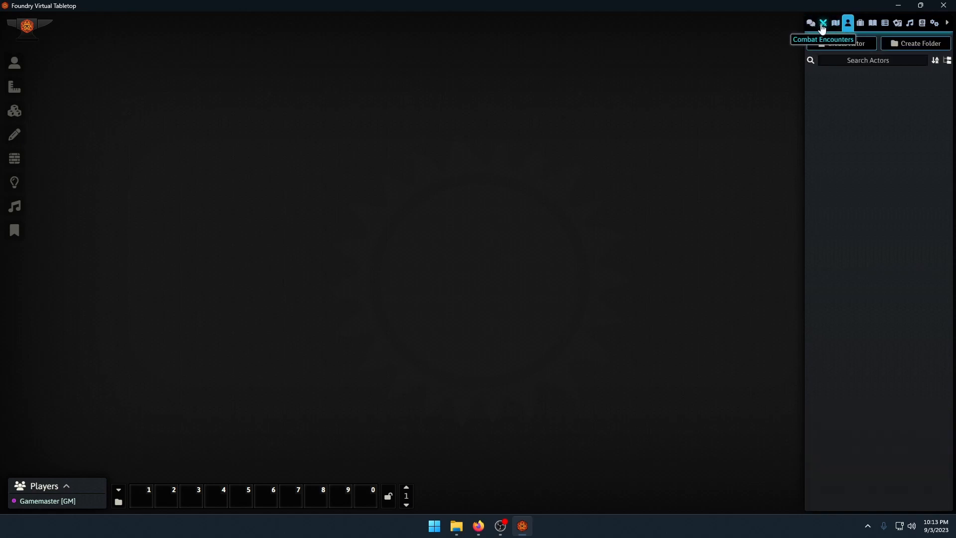
left_click(823, 25)
left_click(811, 24)
left_click(836, 24)
left_click(848, 24)
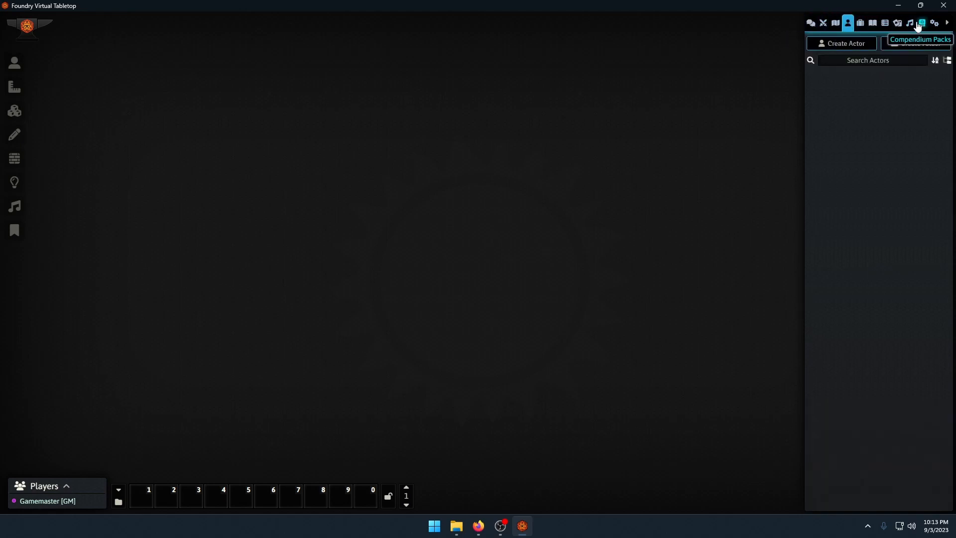
left_click(811, 24)
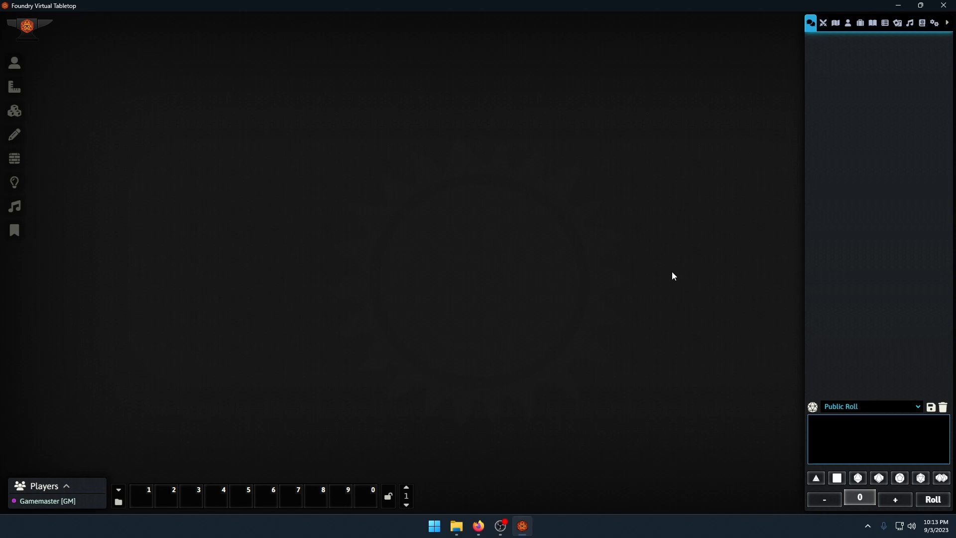
View the world's user management page and return to the game
left_click(935, 23)
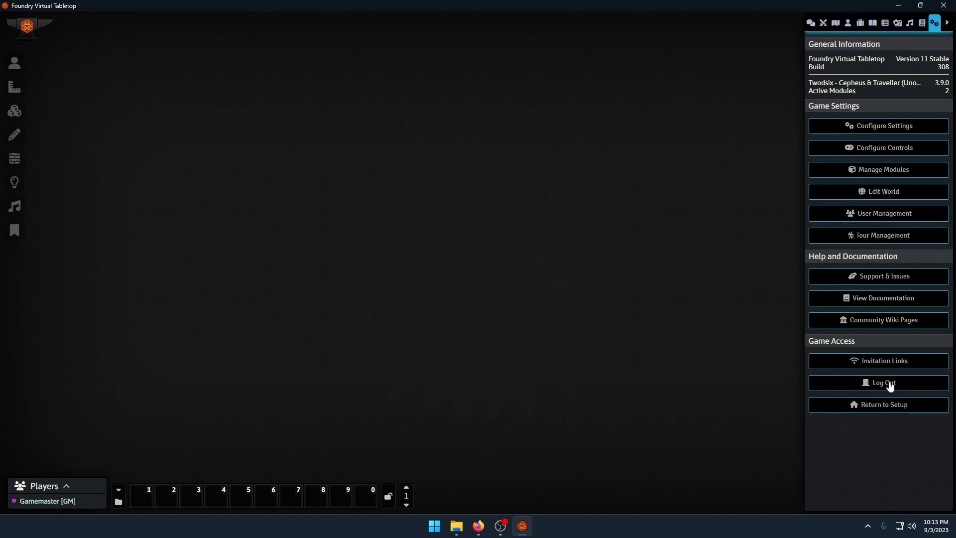
left_click(884, 213)
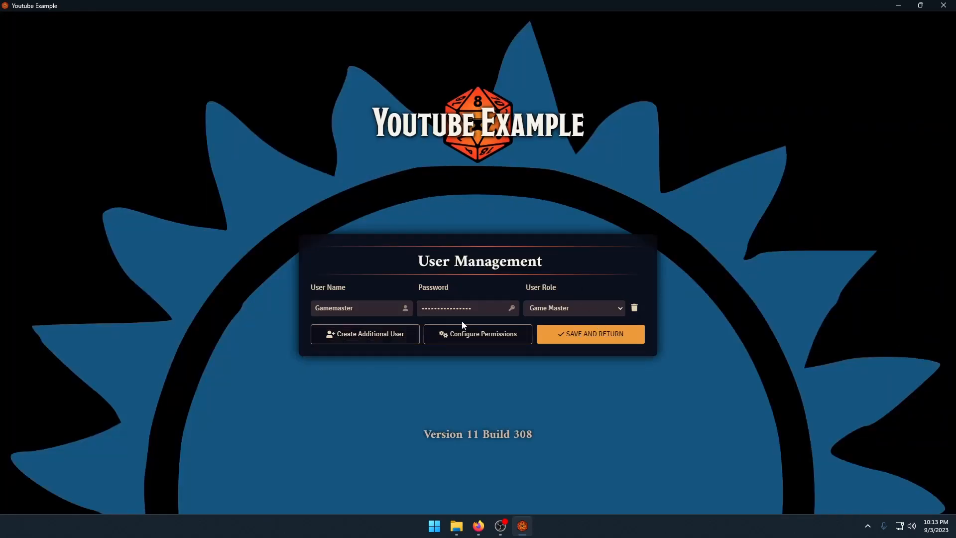
left_click(592, 341)
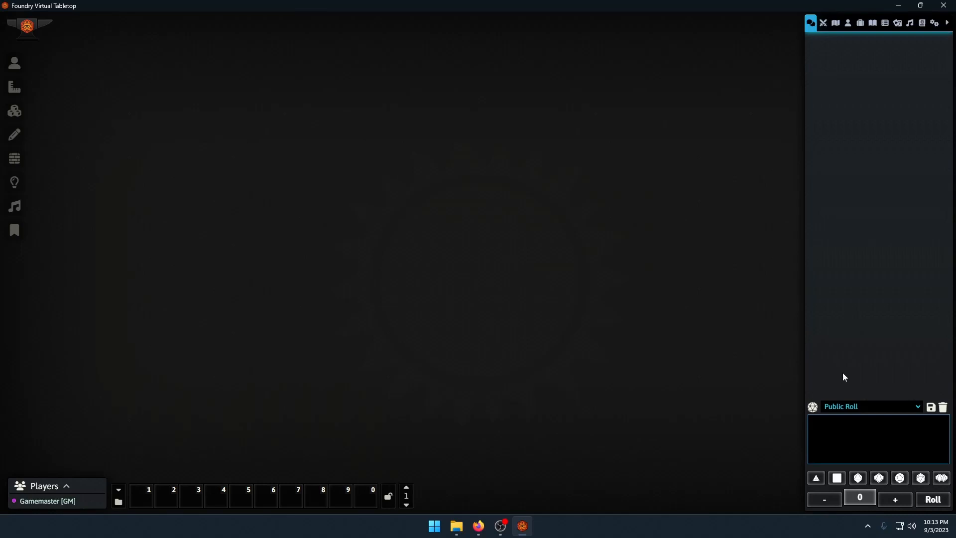
Leave the game world for the setup screen and show the installed add-on modules
left_click(935, 22)
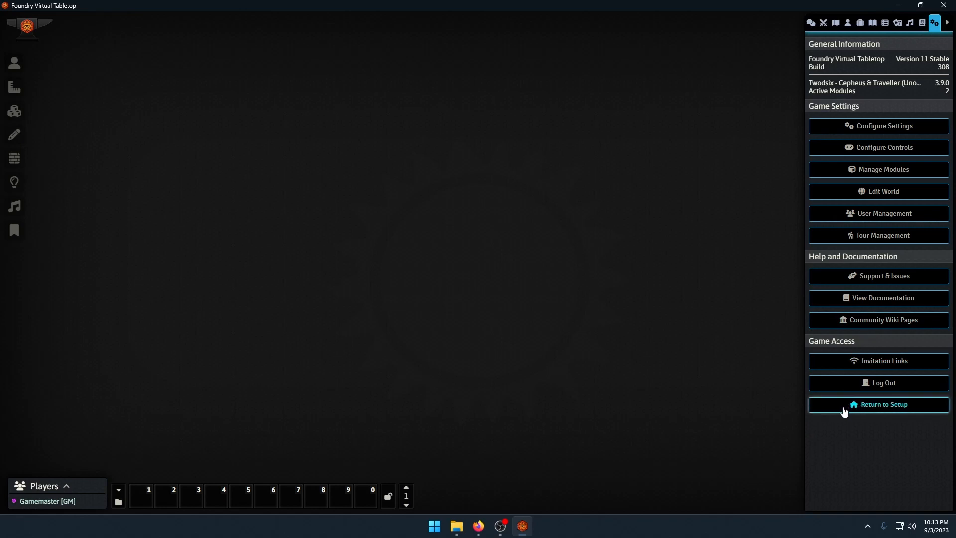
left_click(877, 407)
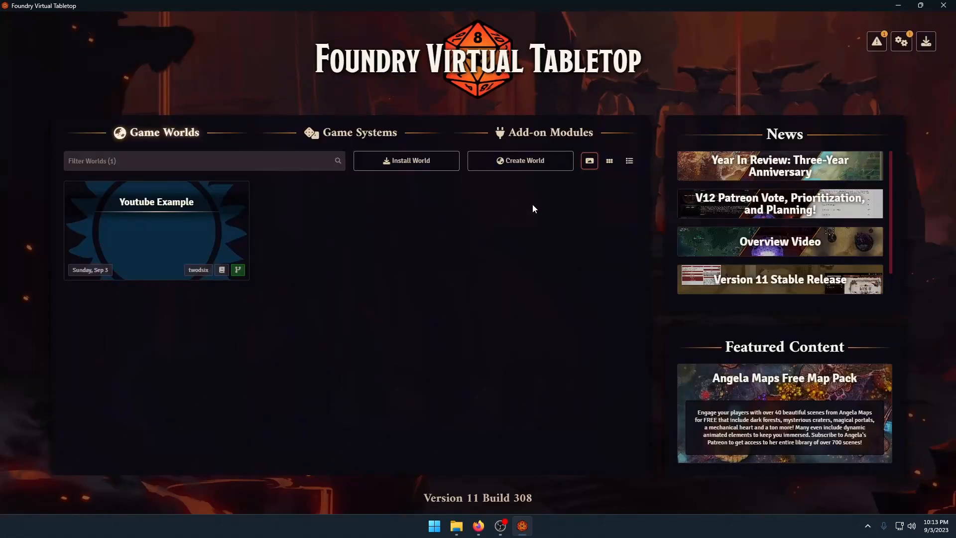
left_click(563, 132)
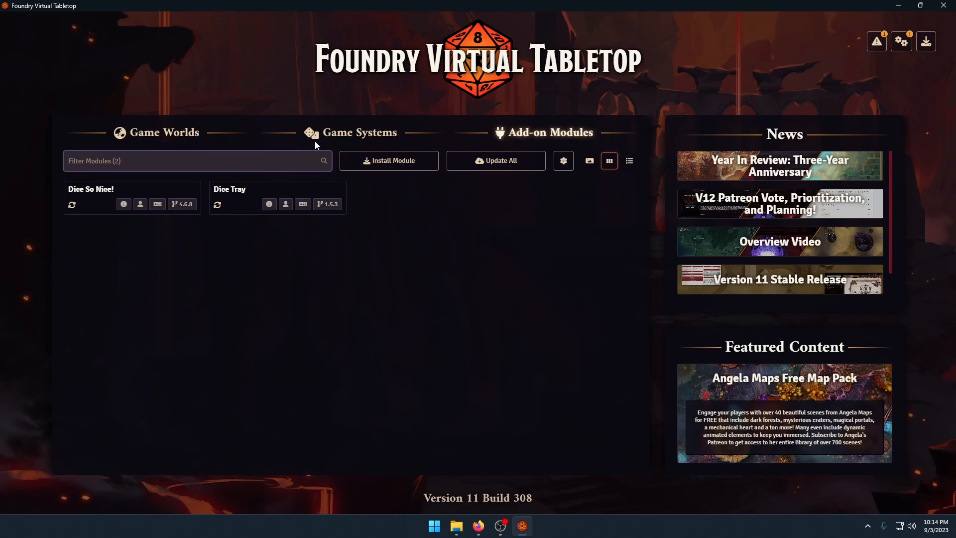
left_click(192, 135)
left_click(495, 134)
left_click(473, 274)
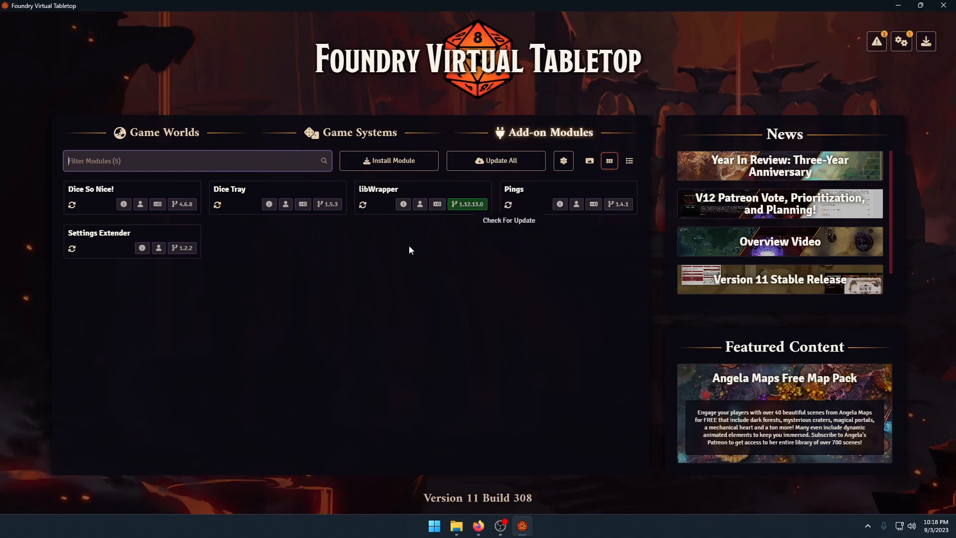
Launch the Youtube Example world and join the game session as Gamemaster
left_click(155, 138)
left_click(154, 241)
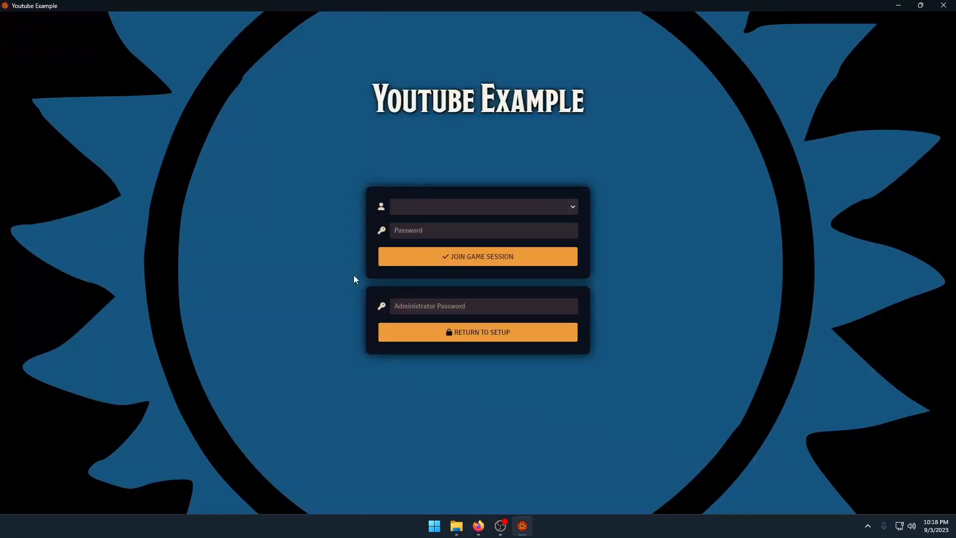
left_click(488, 213)
left_click(485, 225)
left_click(478, 256)
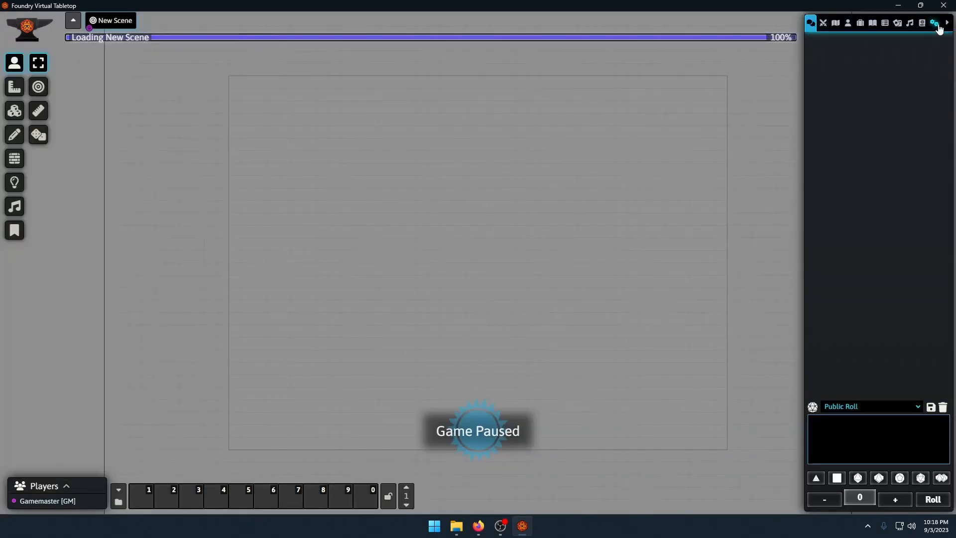
Save the module settings with Dice So Nice!, Dice Tray, libWrapper, Pings and Settings Extender enabled, and close module management
left_click(934, 23)
left_click(887, 170)
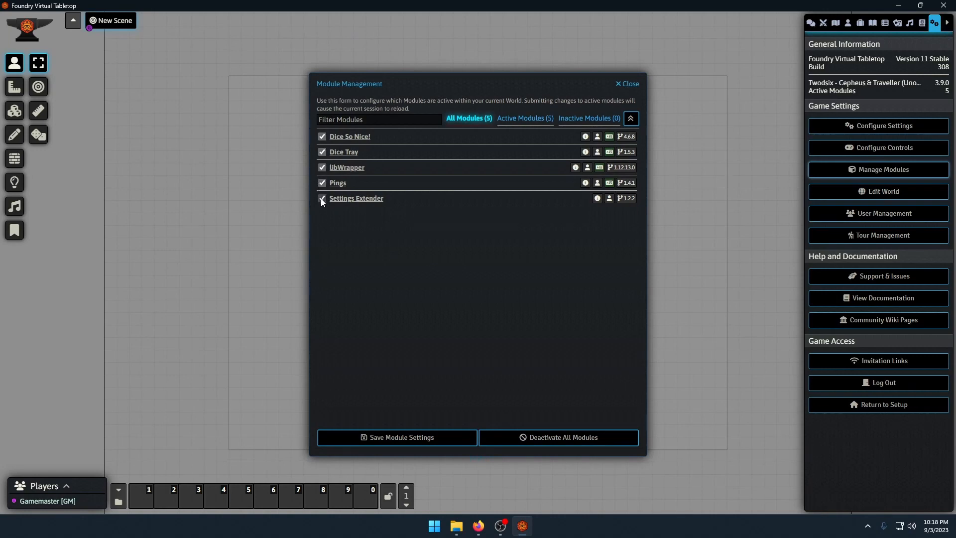
left_click(411, 442)
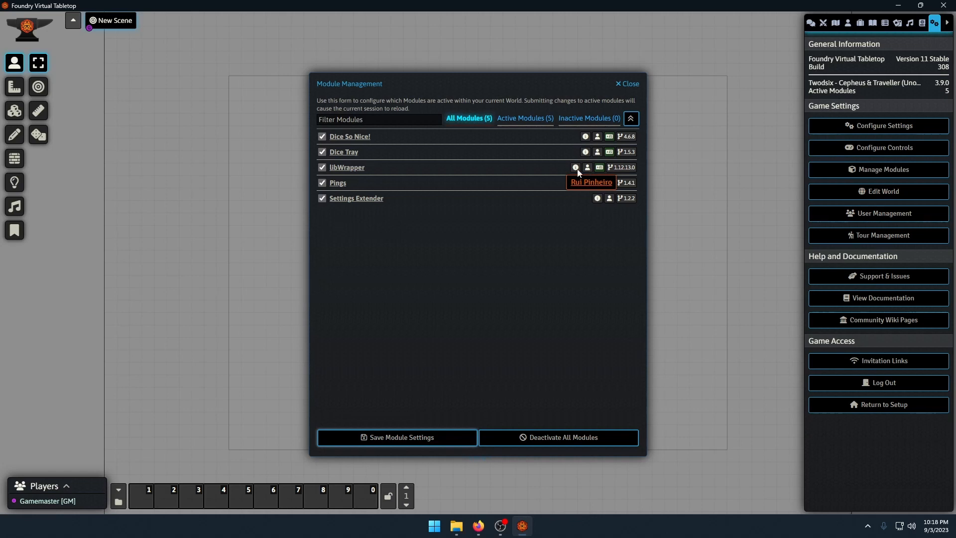
left_click(629, 84)
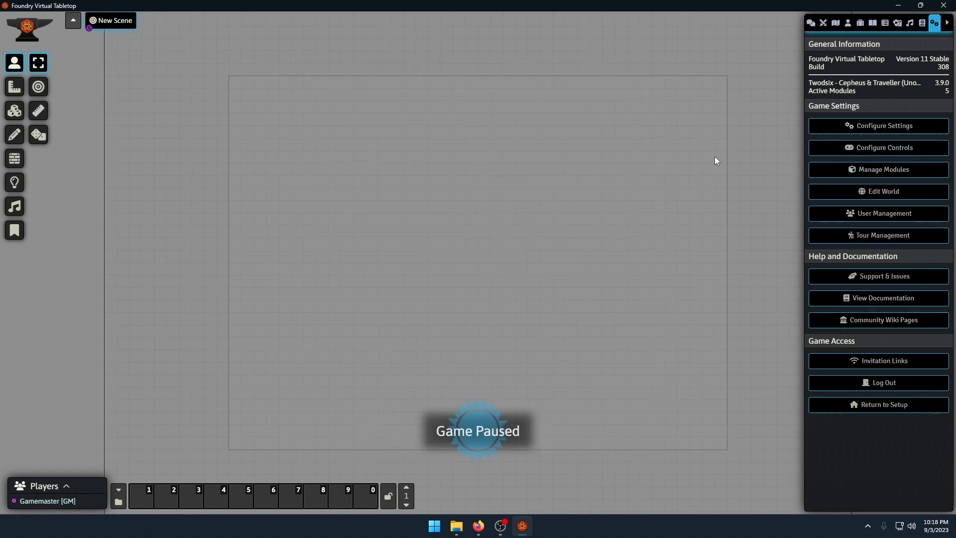
Show the world's scenes and ping a spot near the middle of the New Scene map
left_click(835, 23)
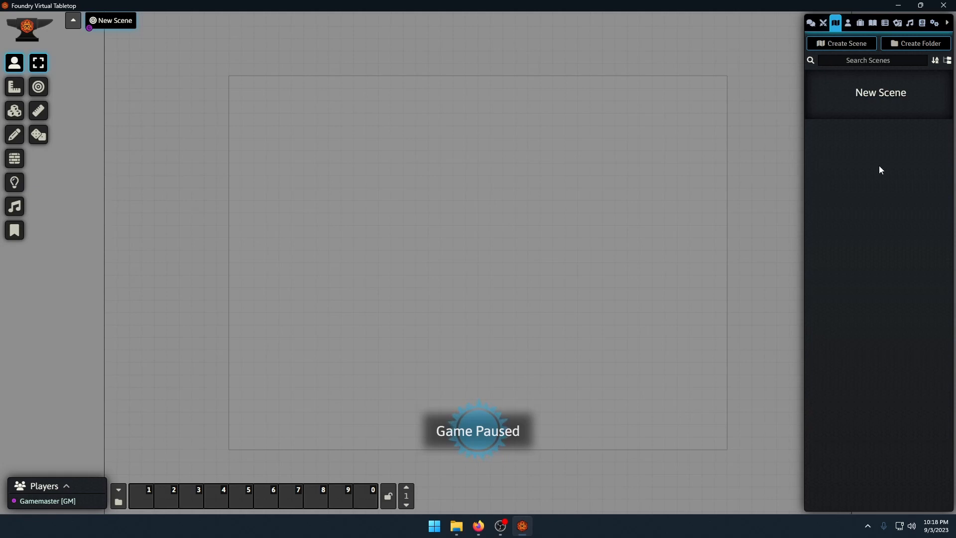
scroll(459, 347, "up", 3)
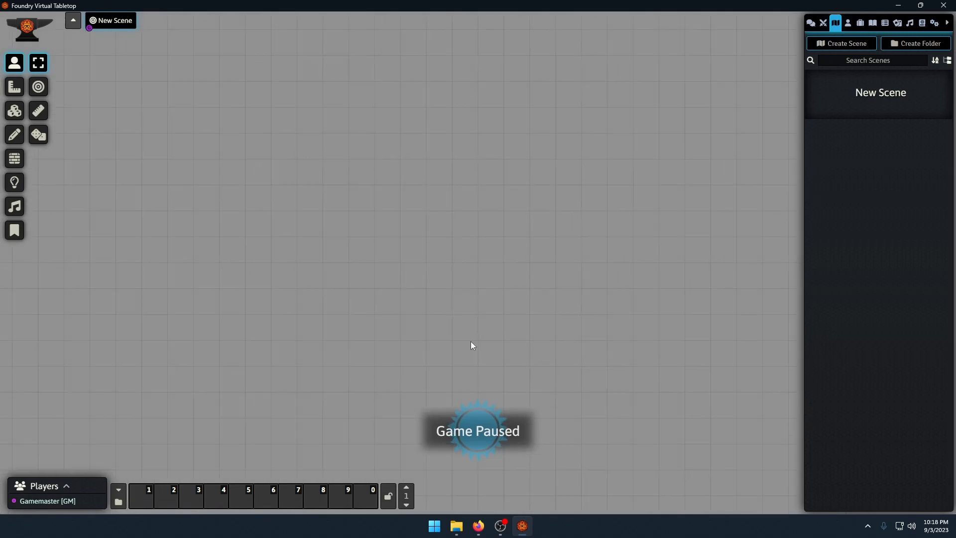
left_click(493, 293)
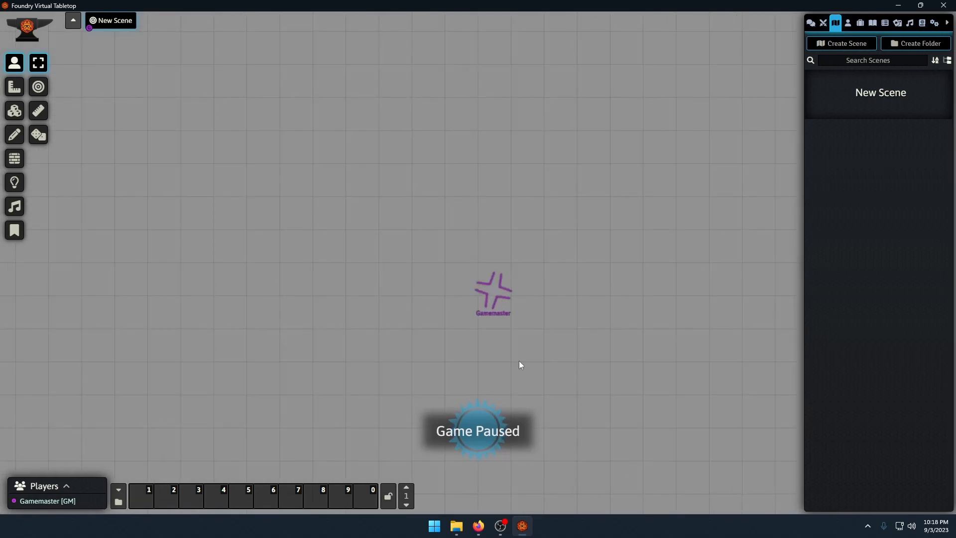
scroll(517, 294, "down", 2)
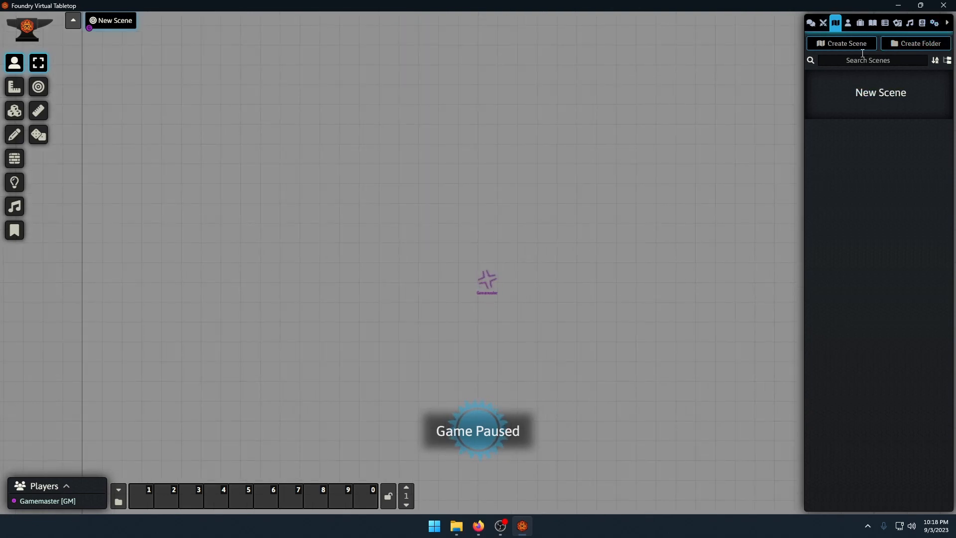
Open the world's Pings module settings and view the Minimum Move Permission choices
left_click(935, 23)
left_click(864, 125)
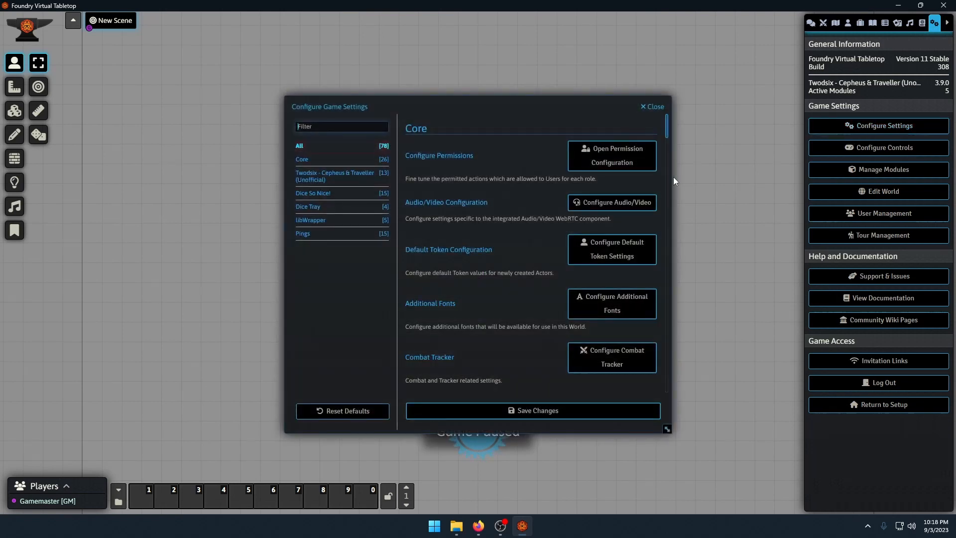
left_click(303, 234)
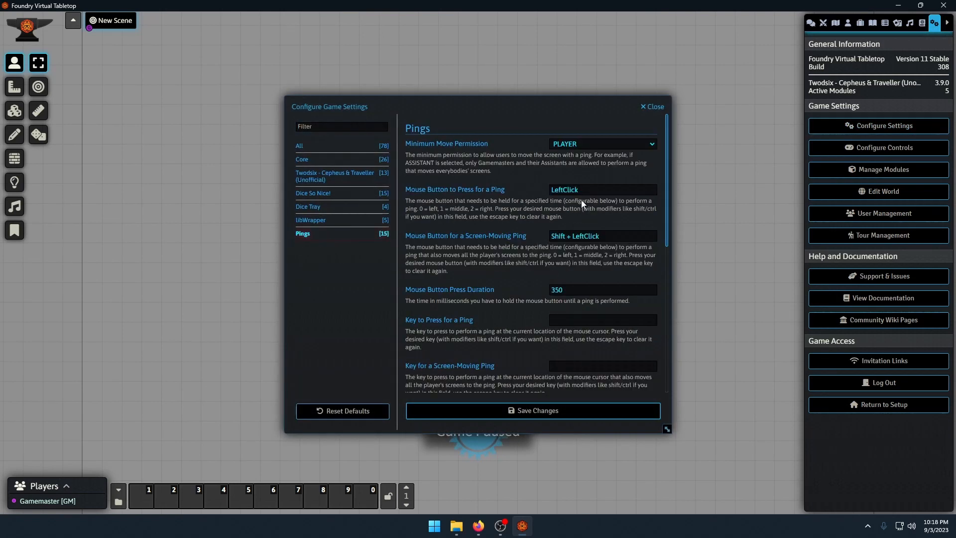
left_click(578, 145)
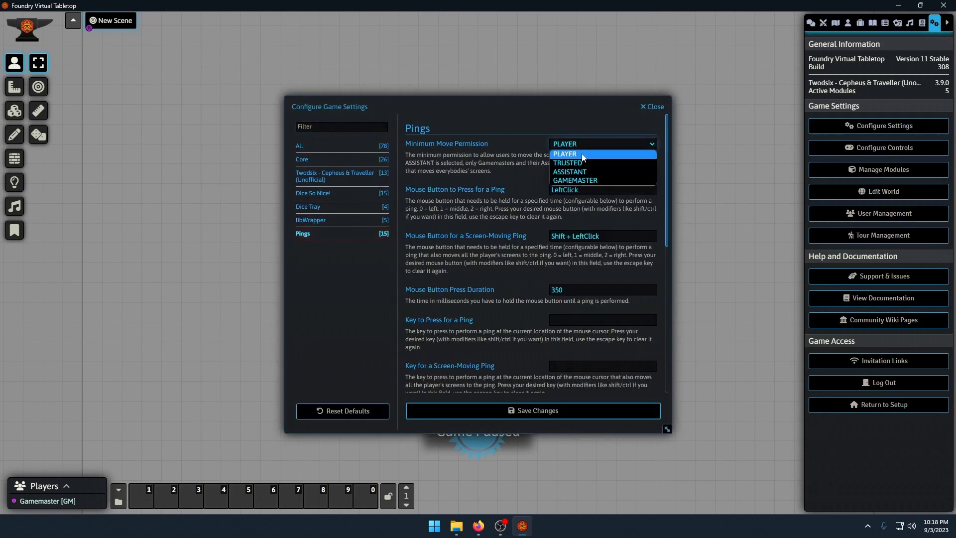
left_click(487, 180)
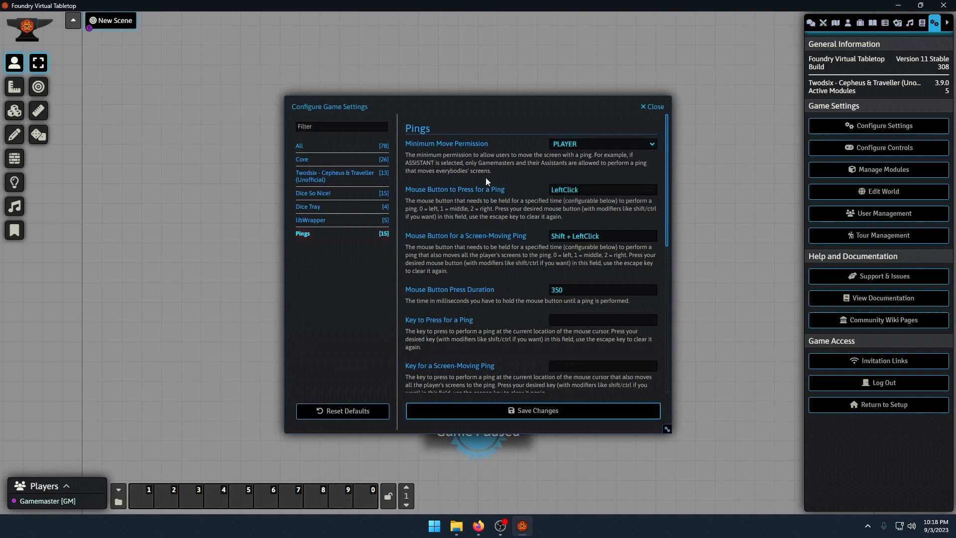
Review the remaining Pings options for keys, player name, image, rotation and size change, and save the settings
scroll(588, 194, "down", 1)
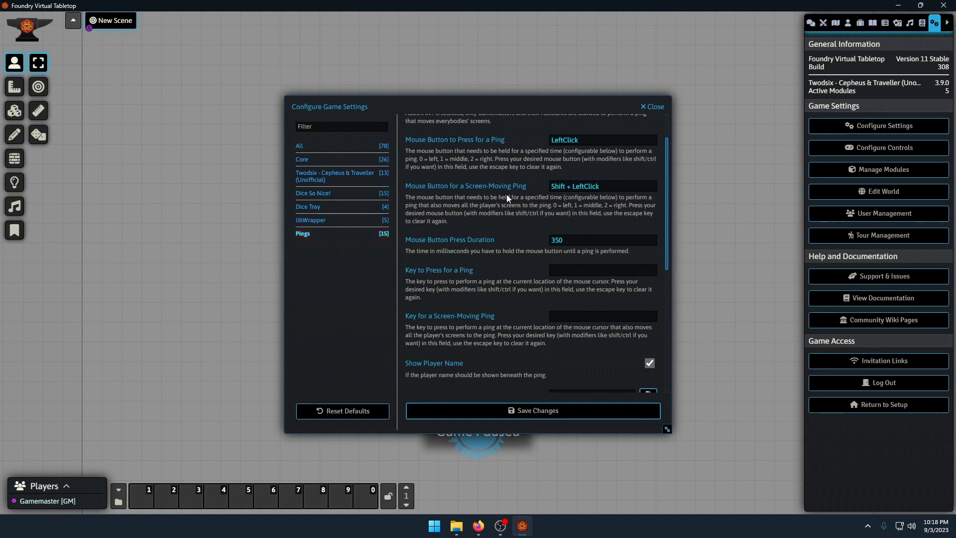
scroll(545, 207, "down", 1)
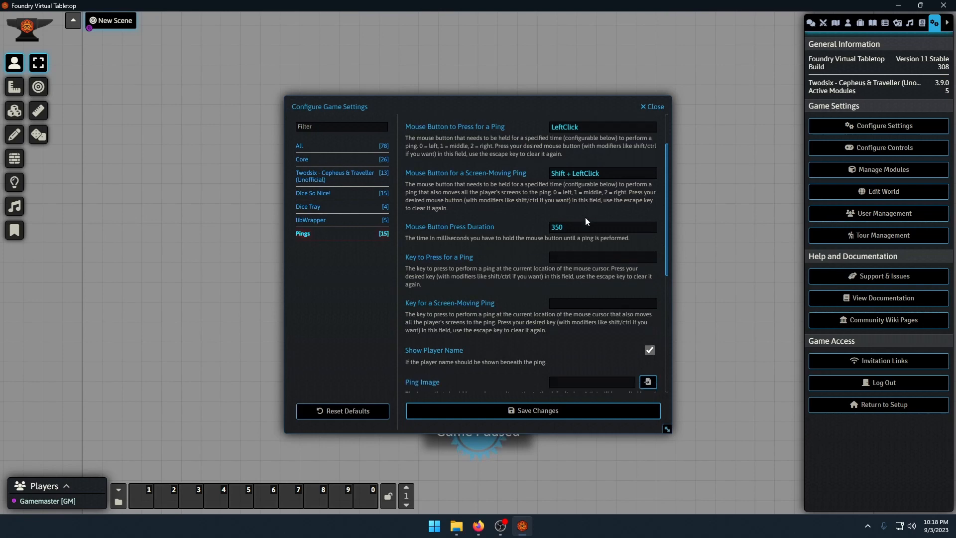
scroll(548, 194, "down", 2)
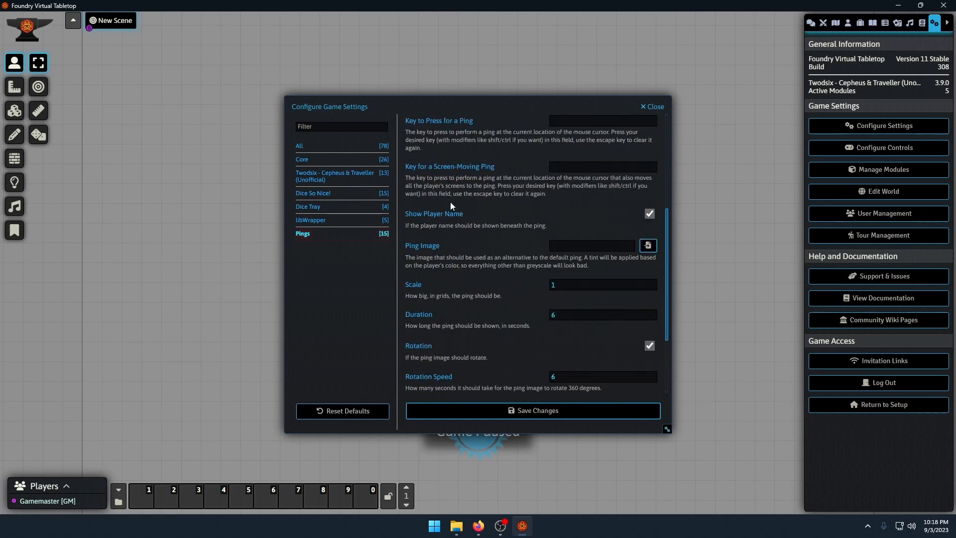
scroll(485, 197, "up", 1)
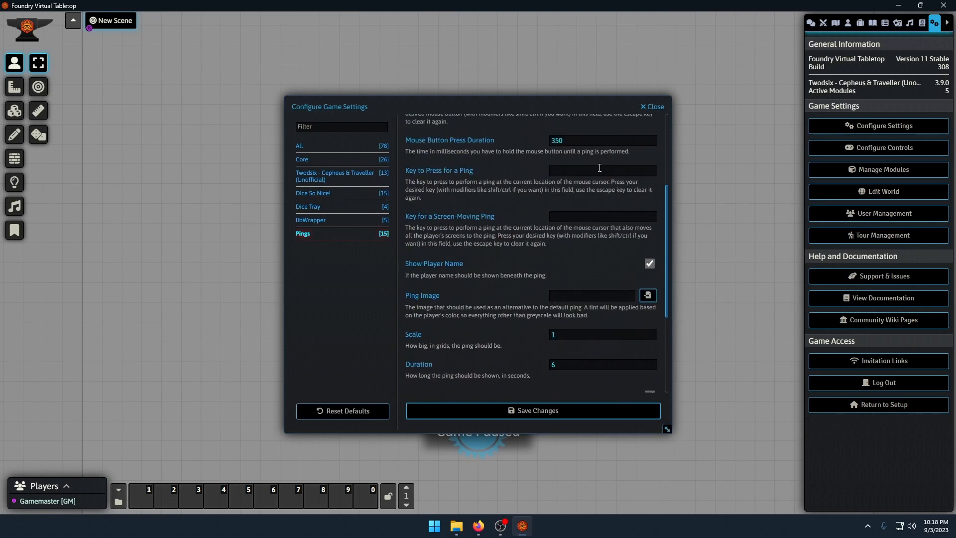
scroll(551, 204, "down", 2)
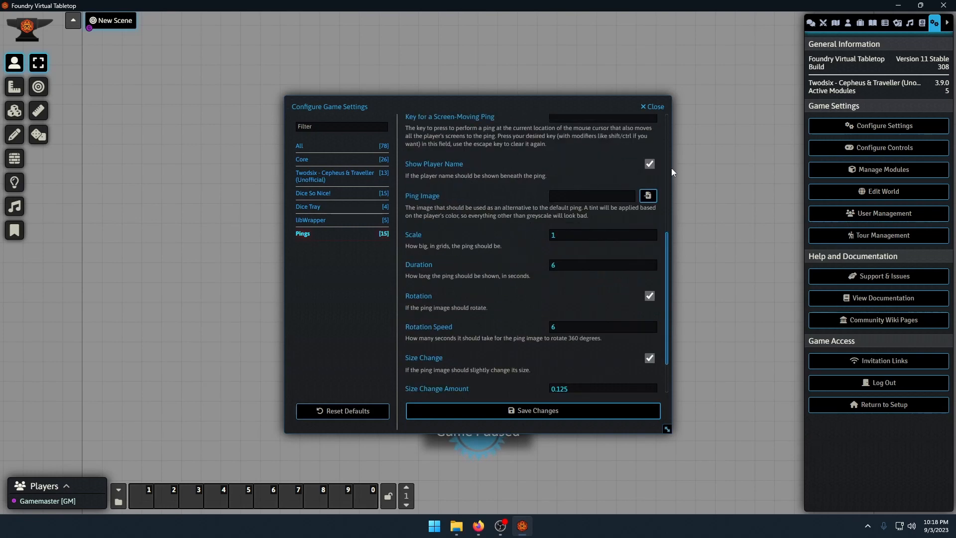
scroll(626, 174, "down", 2)
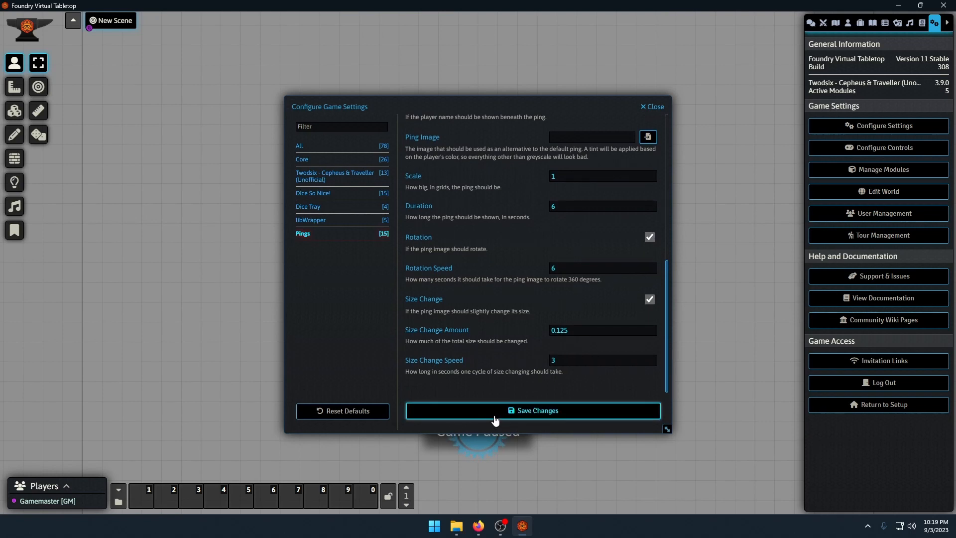
left_click(498, 419)
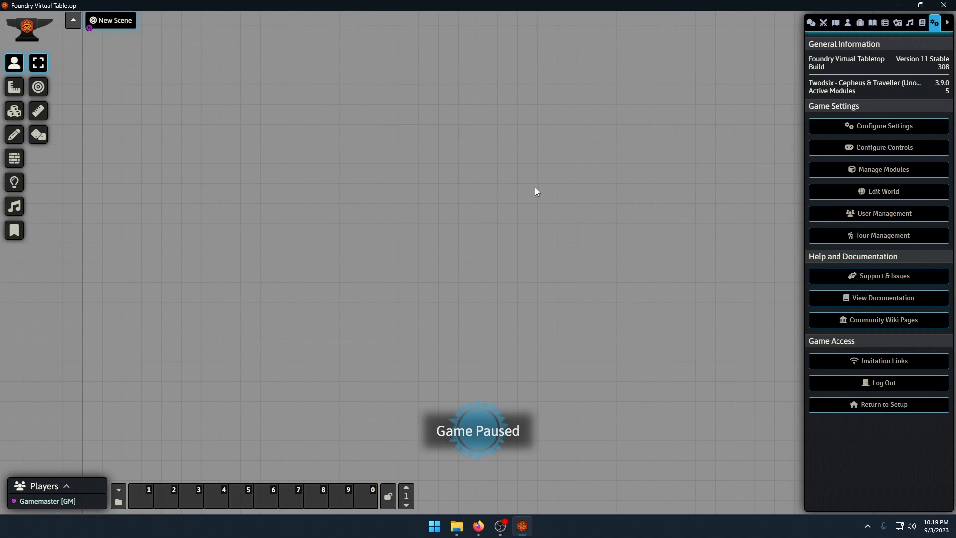
Leave the game world for the setup screen and close the KakaoTalk window
left_click(840, 30)
left_click(935, 25)
left_click(879, 405)
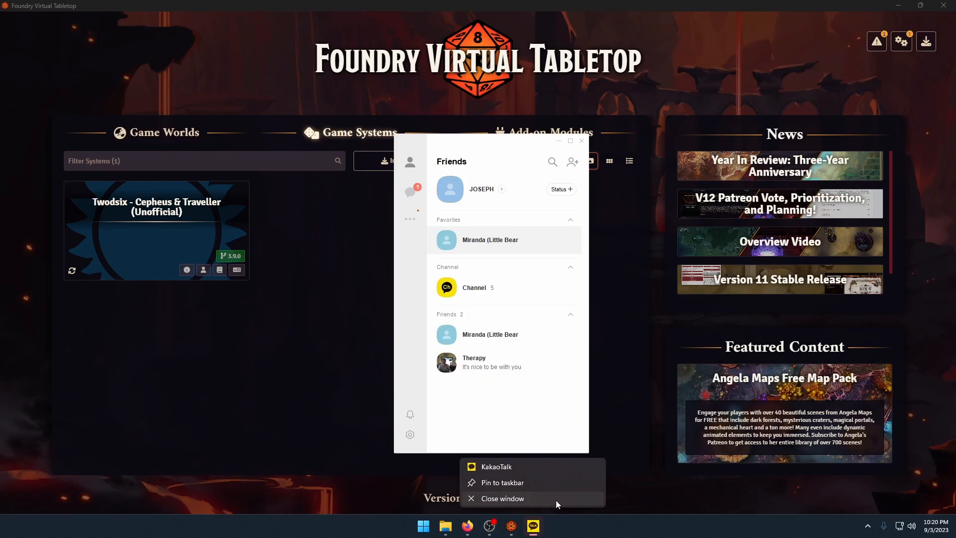
left_click(556, 500)
left_click(482, 395)
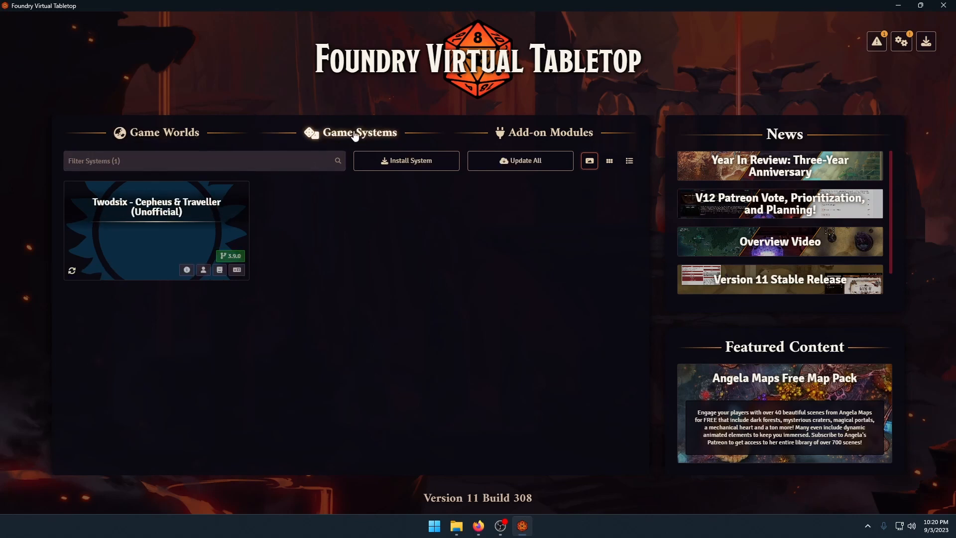
Examine the setup screen's lists of game worlds, game systems and add-on modules, ending on the game systems
left_click(150, 134)
left_click(348, 133)
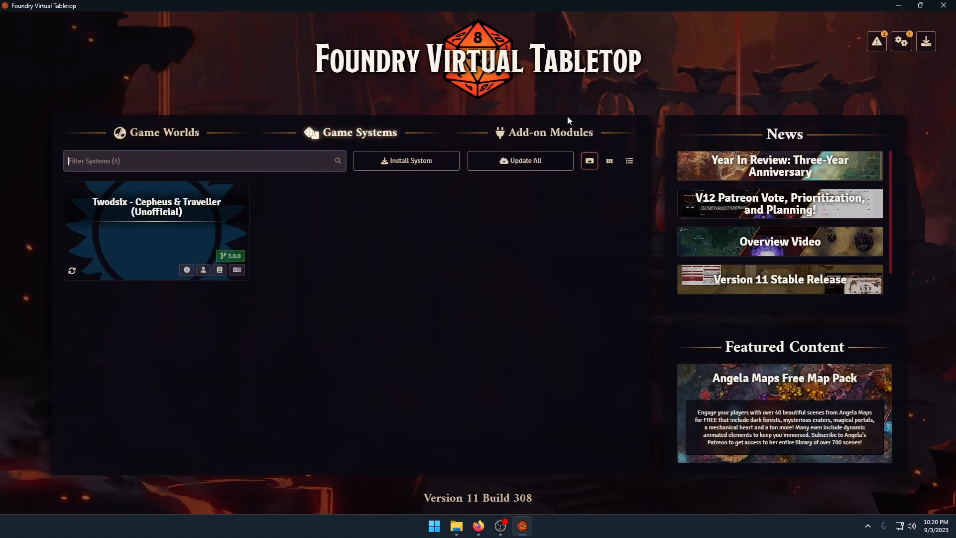
left_click(503, 135)
left_click(344, 134)
left_click(167, 133)
left_click(351, 133)
left_click(503, 134)
left_click(150, 134)
left_click(359, 134)
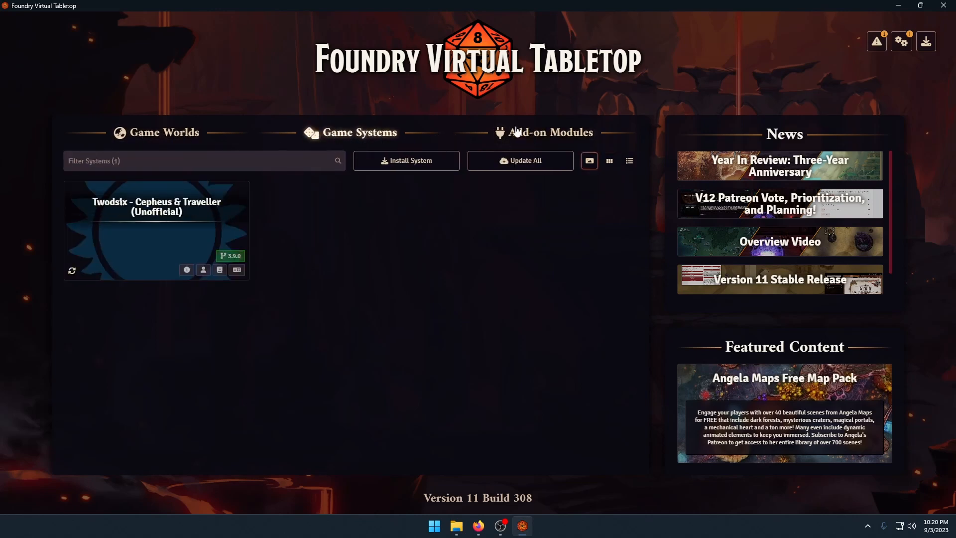
left_click(130, 135)
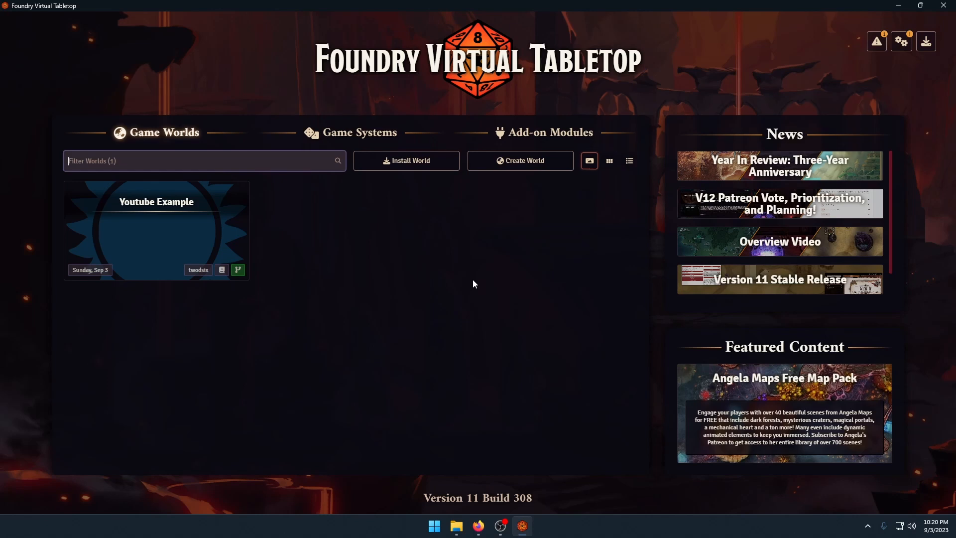
left_click(343, 132)
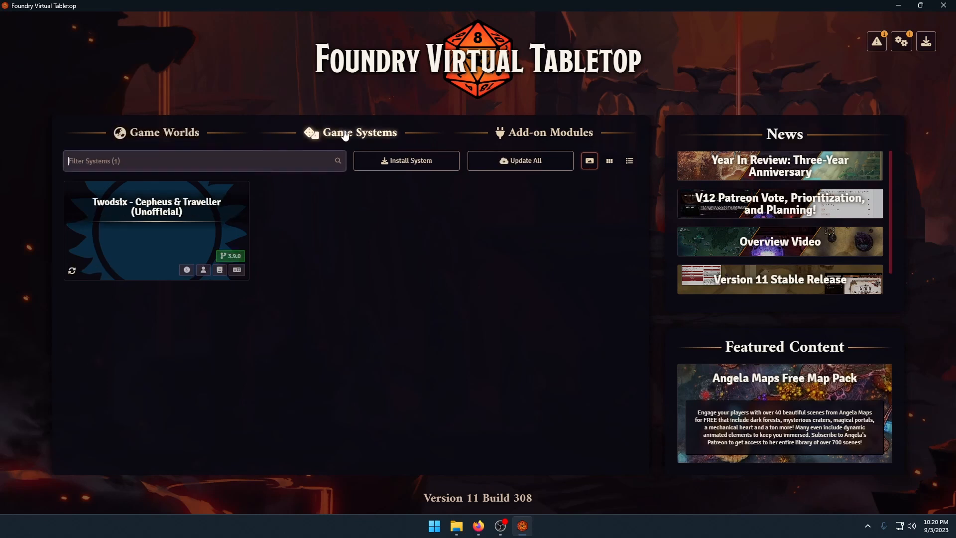
left_click(557, 135)
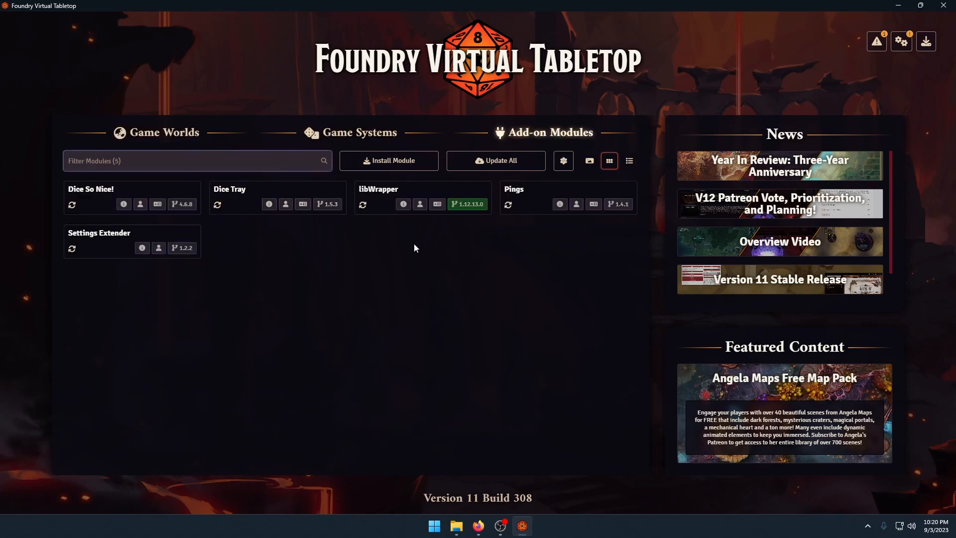
left_click(374, 136)
left_click(547, 133)
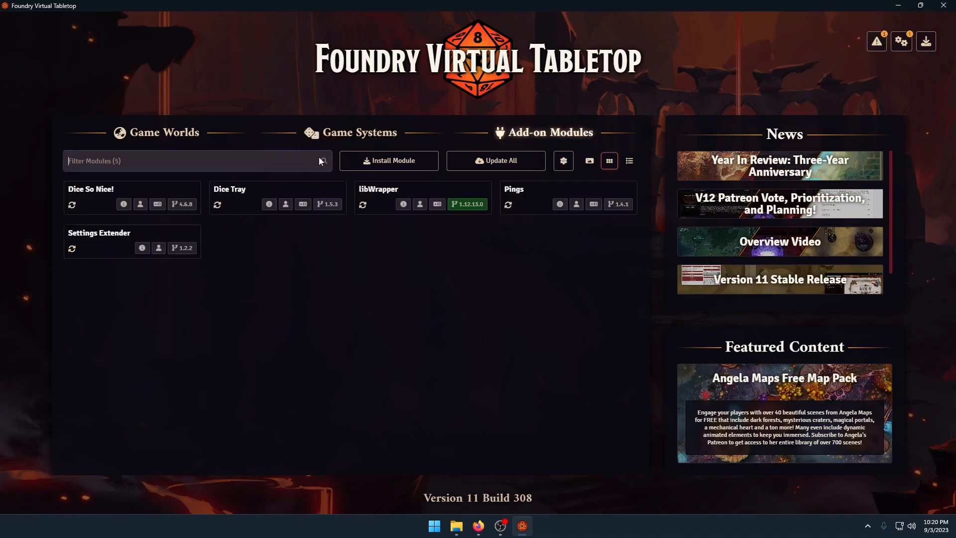
left_click(145, 141)
left_click(348, 136)
left_click(521, 136)
left_click(172, 141)
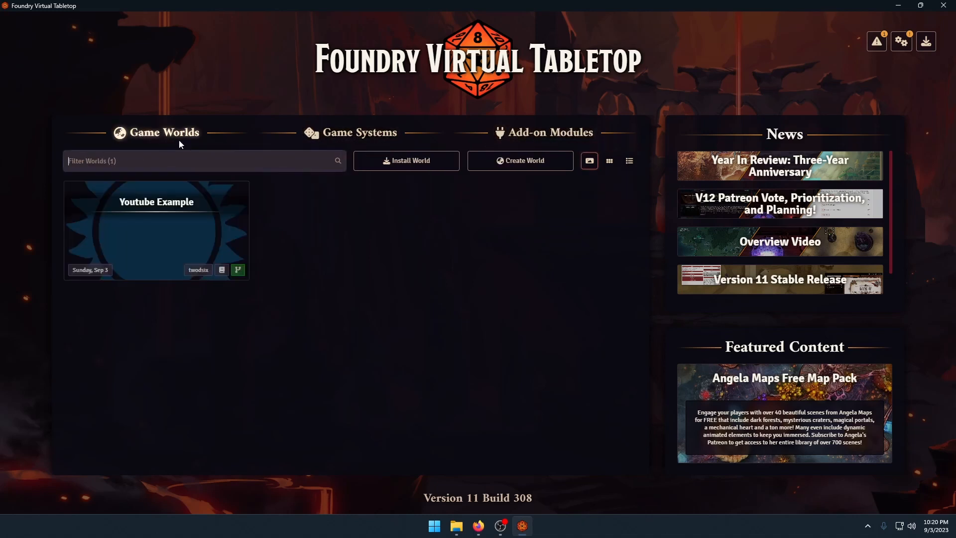
left_click(346, 137)
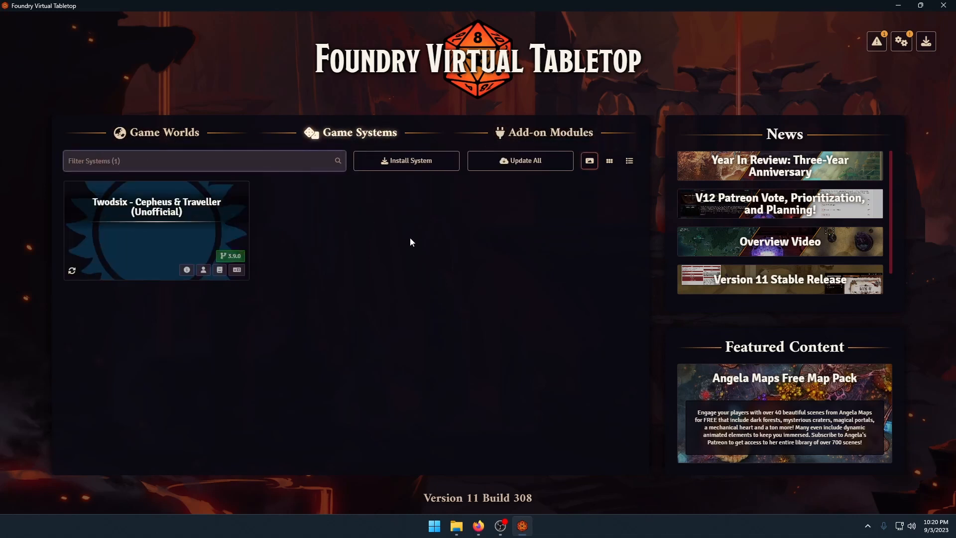